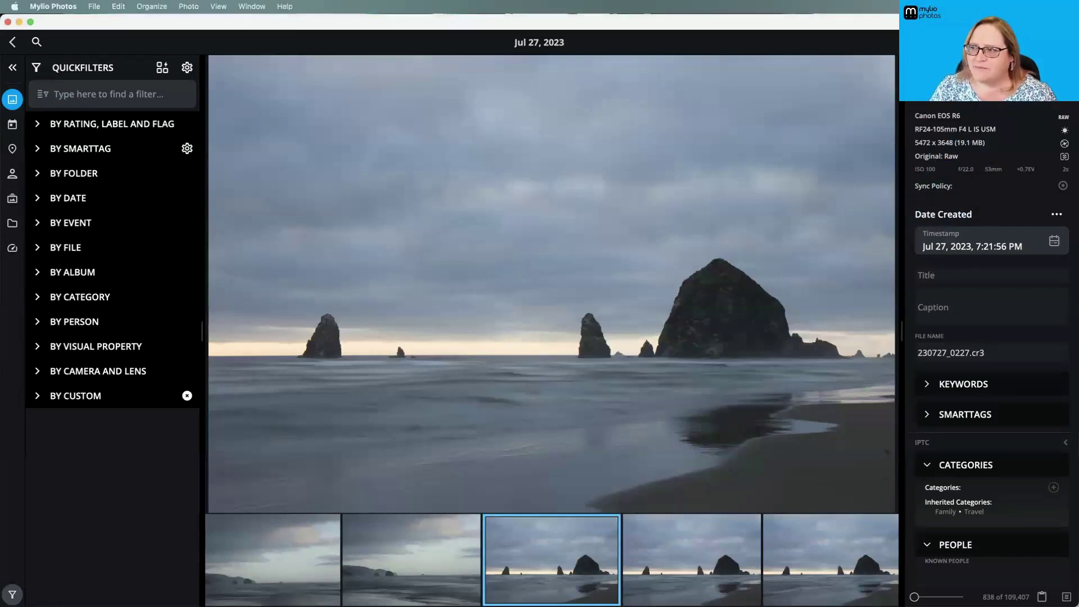
Step: Open Settings > Account and scroll through it to see crash-data and telemetry sharing off
{"action": "left_click", "coordinate": [1059, 42]}
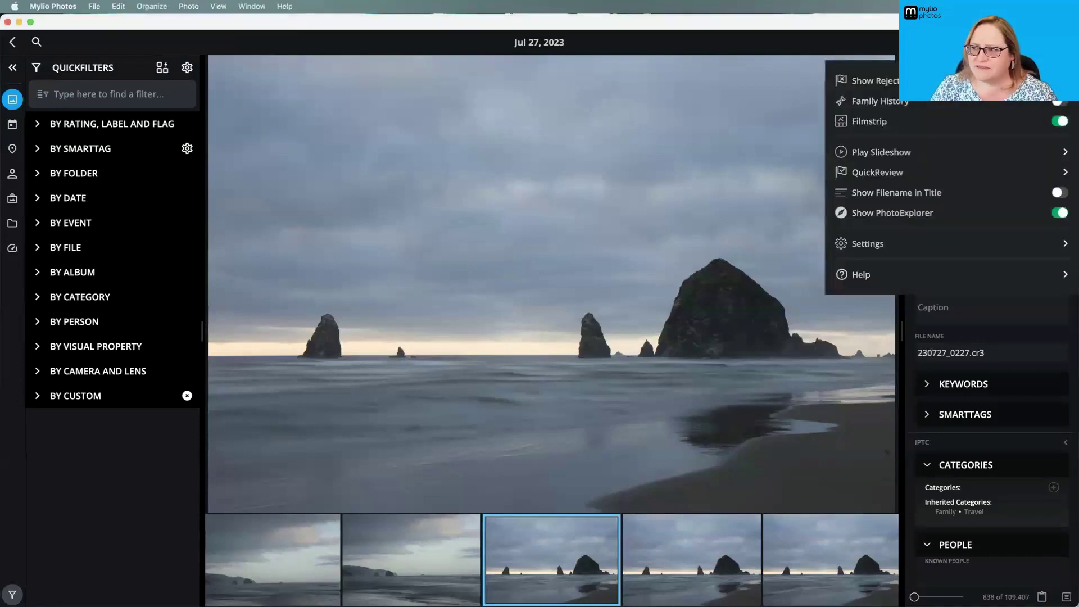
{"action": "left_click", "coordinate": [881, 246]}
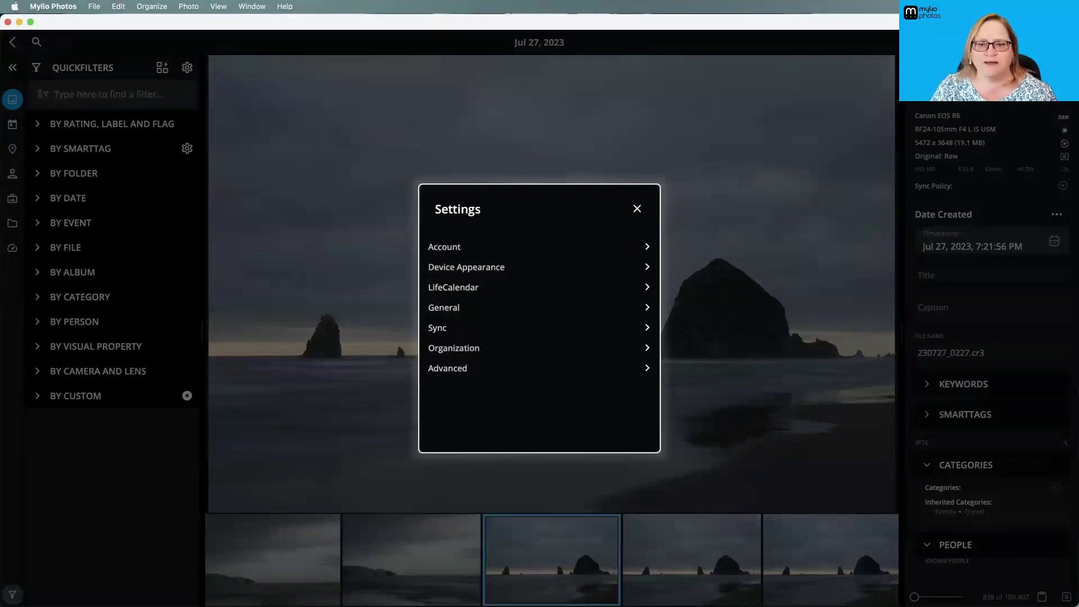
{"action": "left_click", "coordinate": [481, 247]}
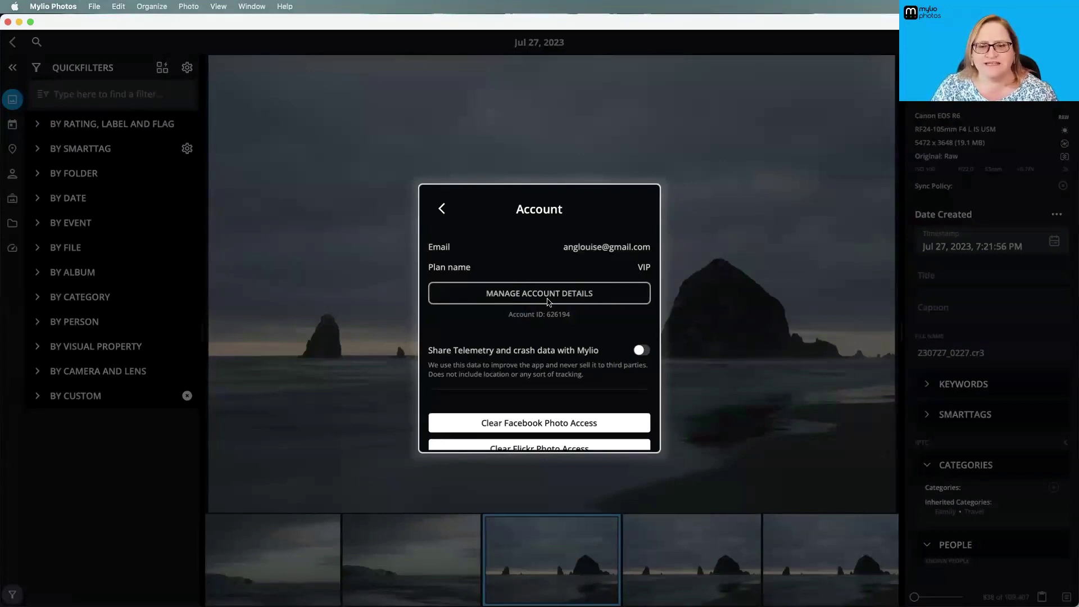
{"action": "scroll", "coordinate": [548, 303], "scroll_direction": "down", "scroll_amount": 3}
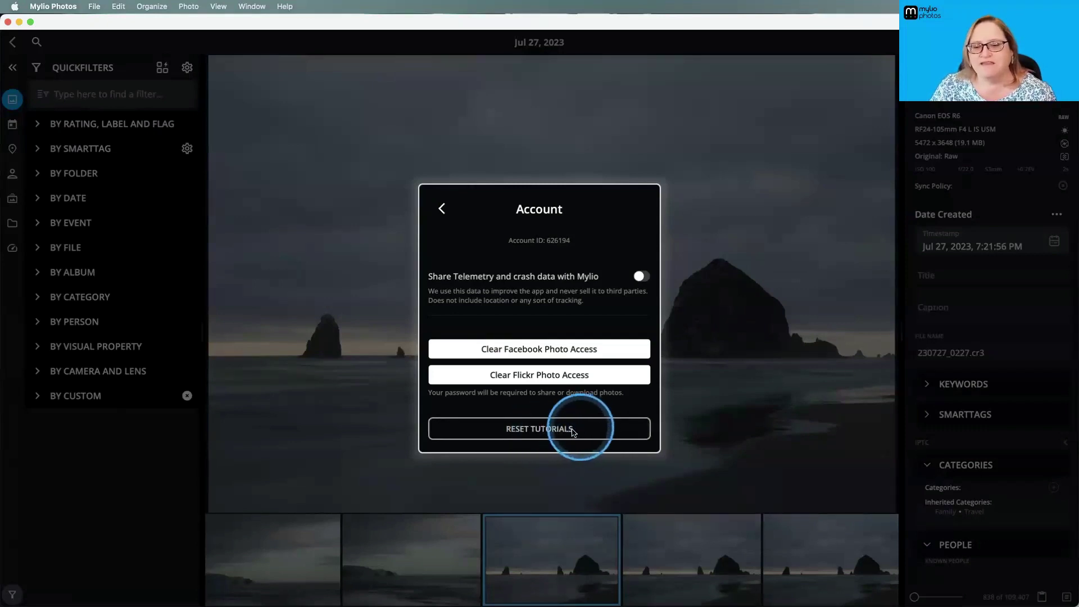
Step: In Device Appearance, keep English (US), turn Use Preview Animation on and Use sticky zoom off
{"action": "left_click", "coordinate": [442, 210]}
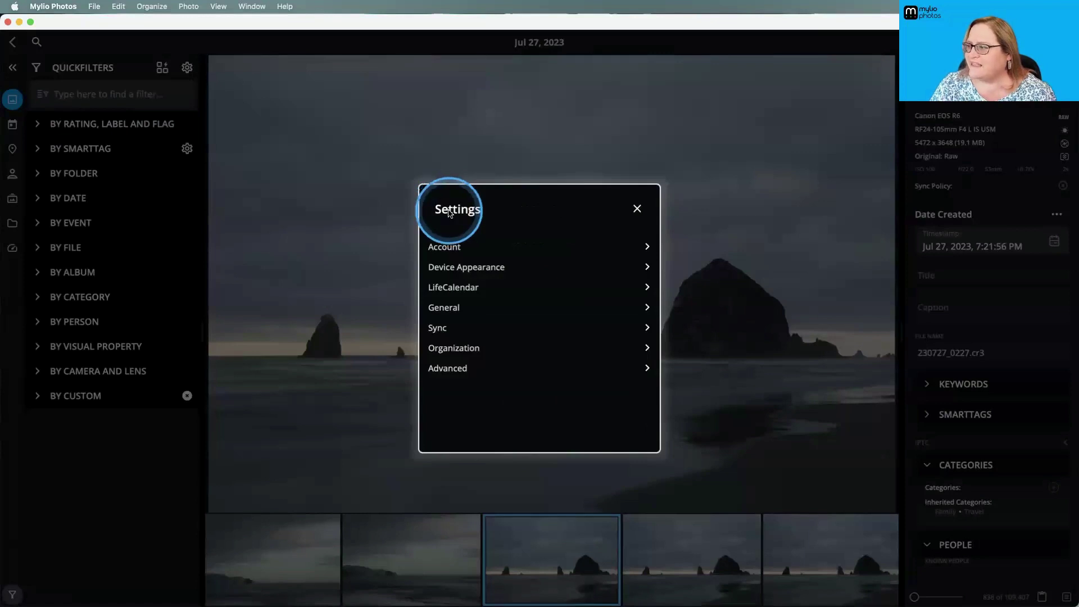
{"action": "left_click", "coordinate": [486, 268]}
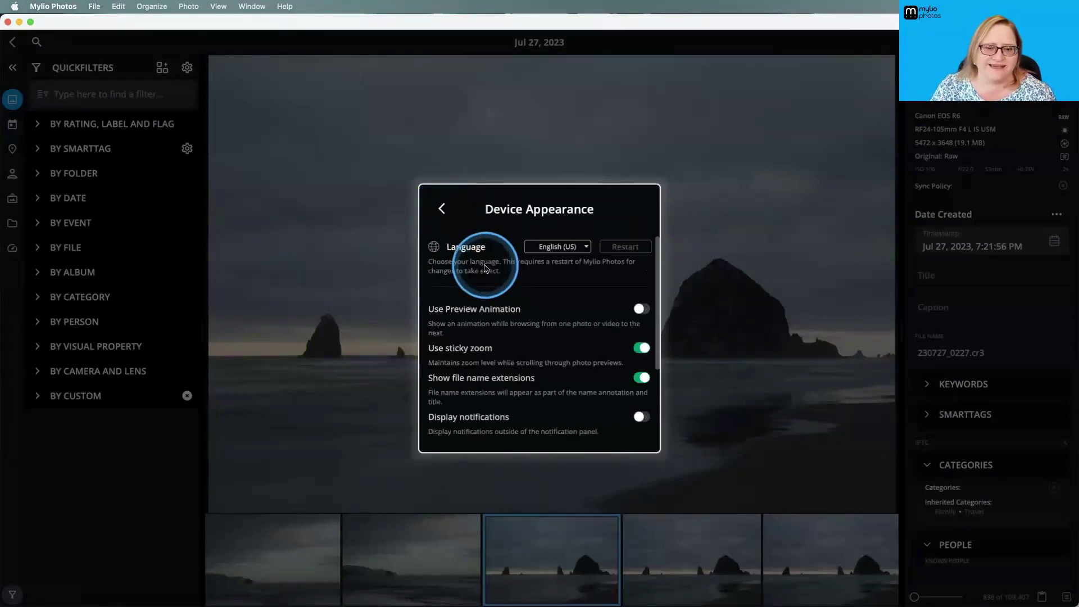
{"action": "left_click", "coordinate": [588, 247]}
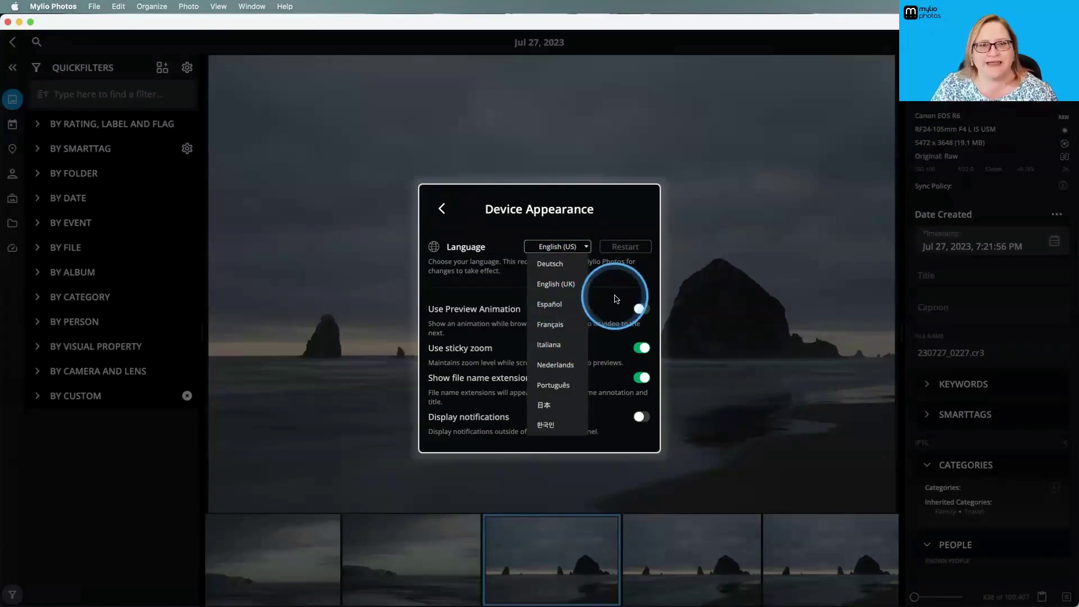
{"action": "left_click", "coordinate": [597, 228]}
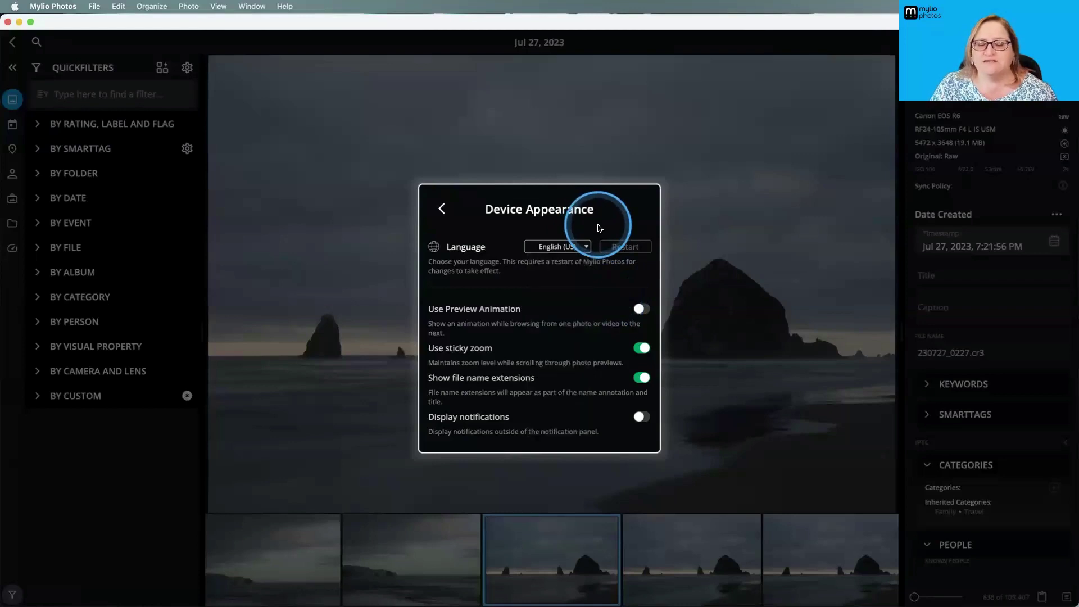
{"action": "left_click", "coordinate": [640, 309]}
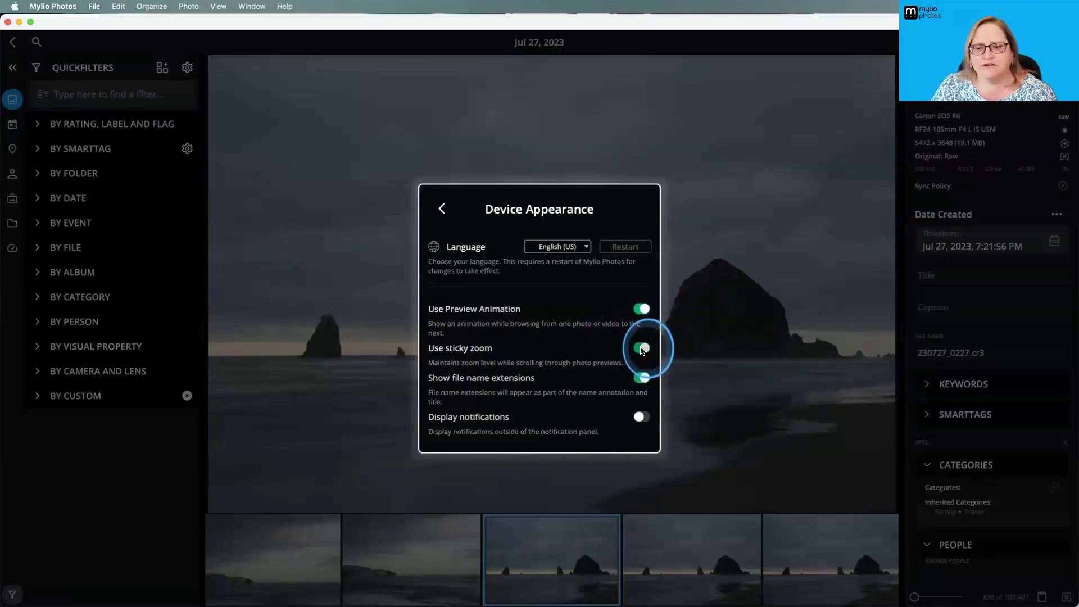
{"action": "left_click", "coordinate": [642, 348]}
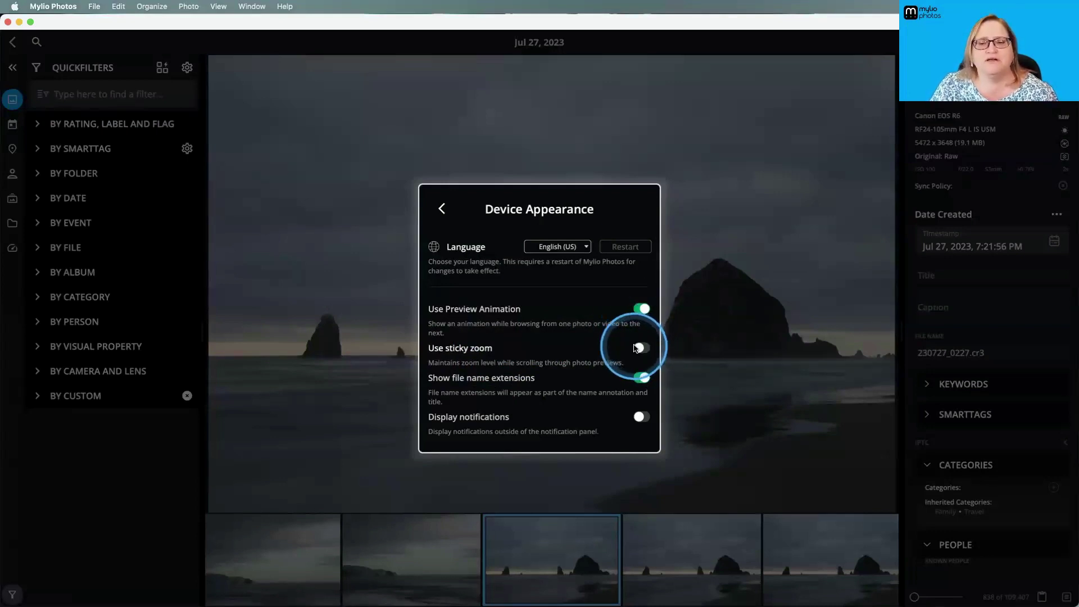
{"action": "left_click", "coordinate": [442, 209]}
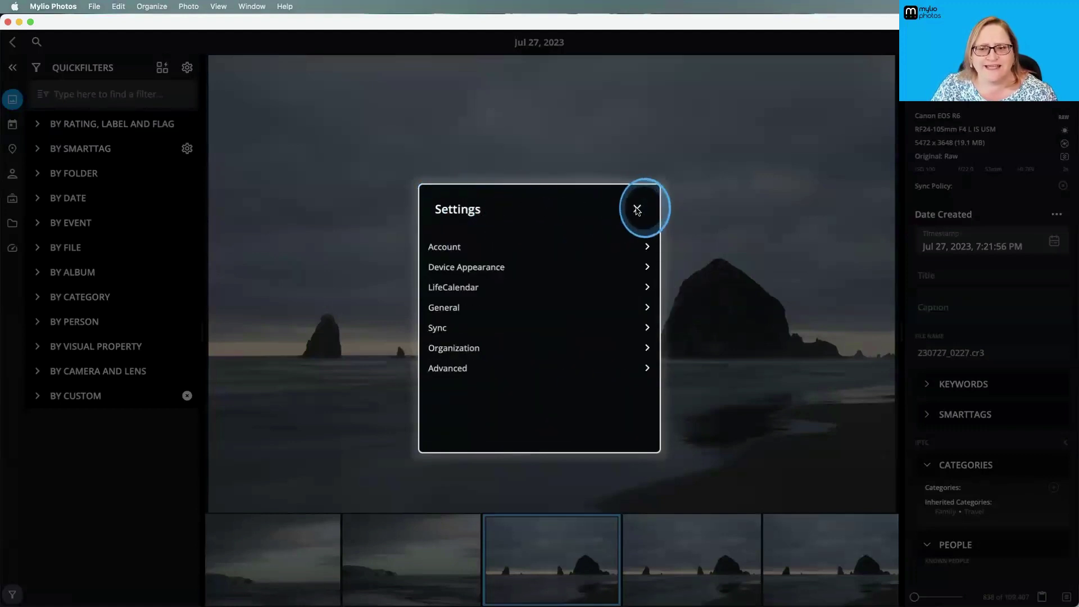
Step: Close Settings and step back and forth through the haystack rock photos to 230727_0227.cr3
{"action": "left_click", "coordinate": [637, 210]}
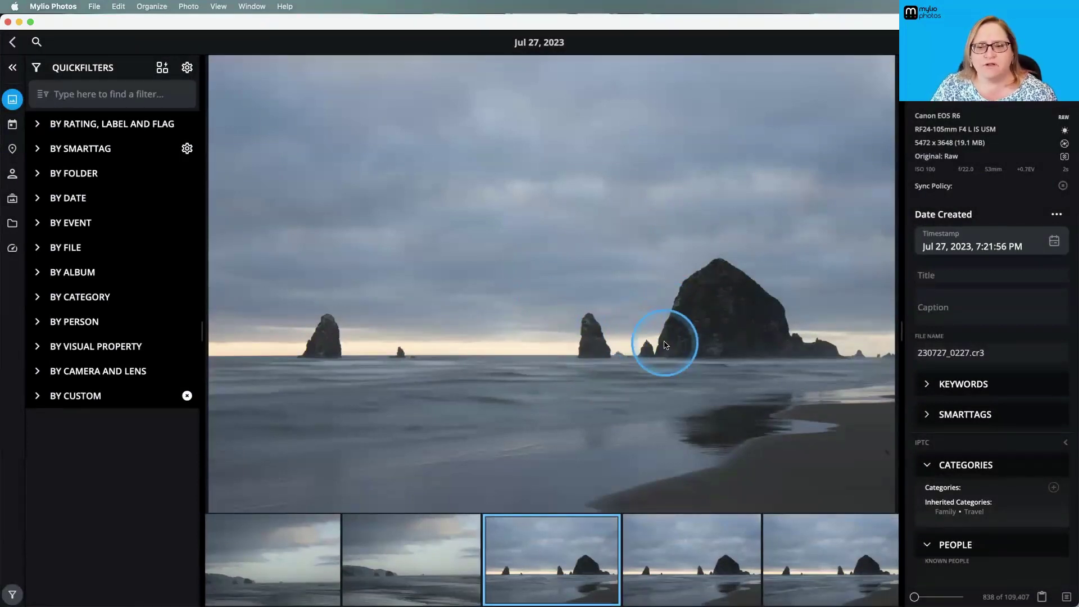
{"action": "key", "text": "Right"}
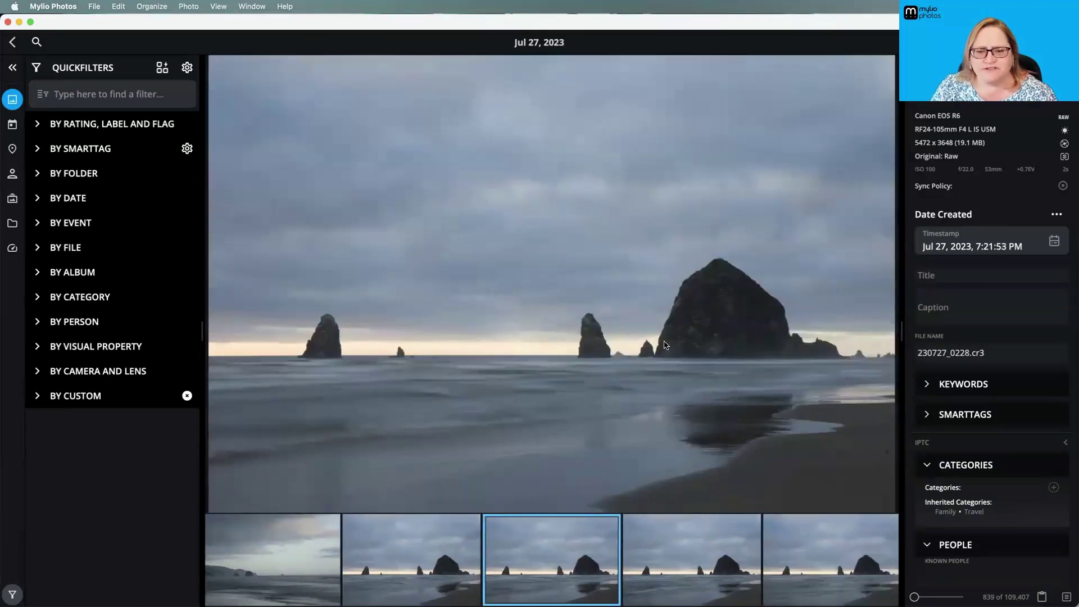
{"action": "key", "text": "Right"}
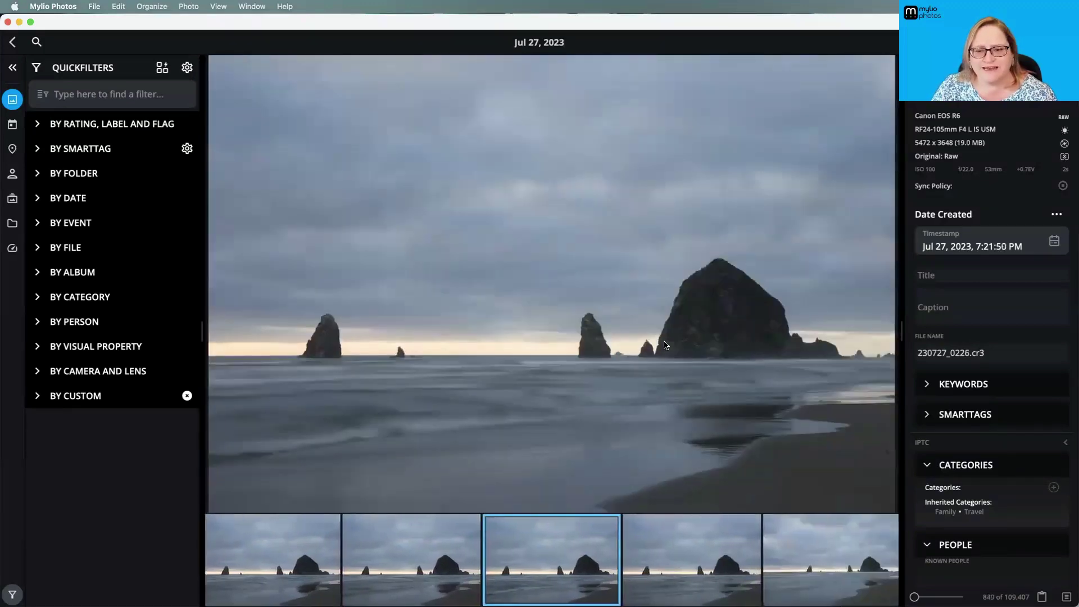
{"action": "key", "text": "Right"}
{"action": "key", "text": "Left"}
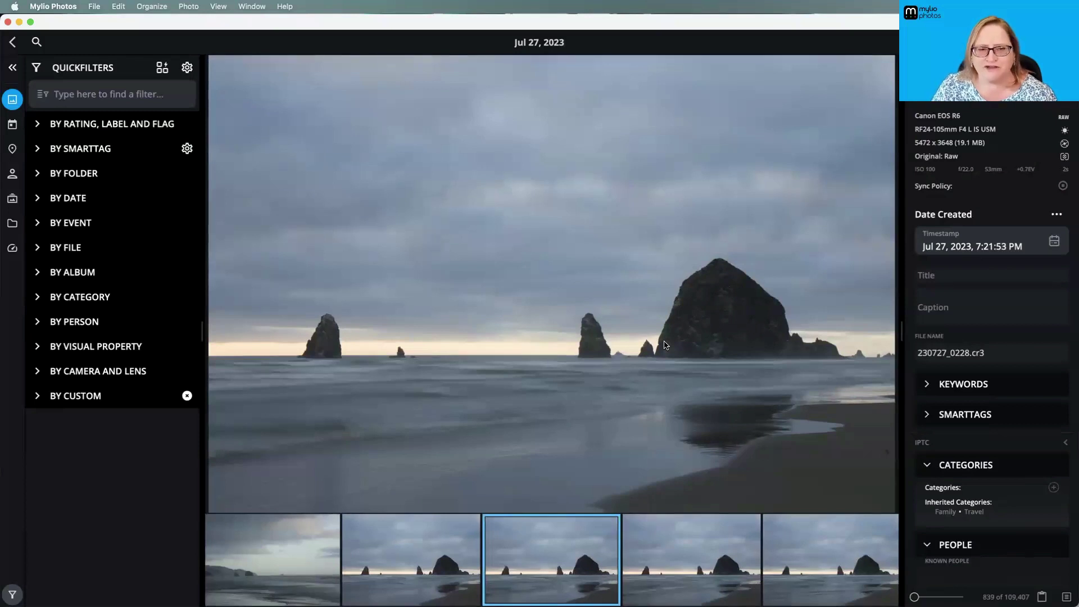
{"action": "key", "text": "Left"}
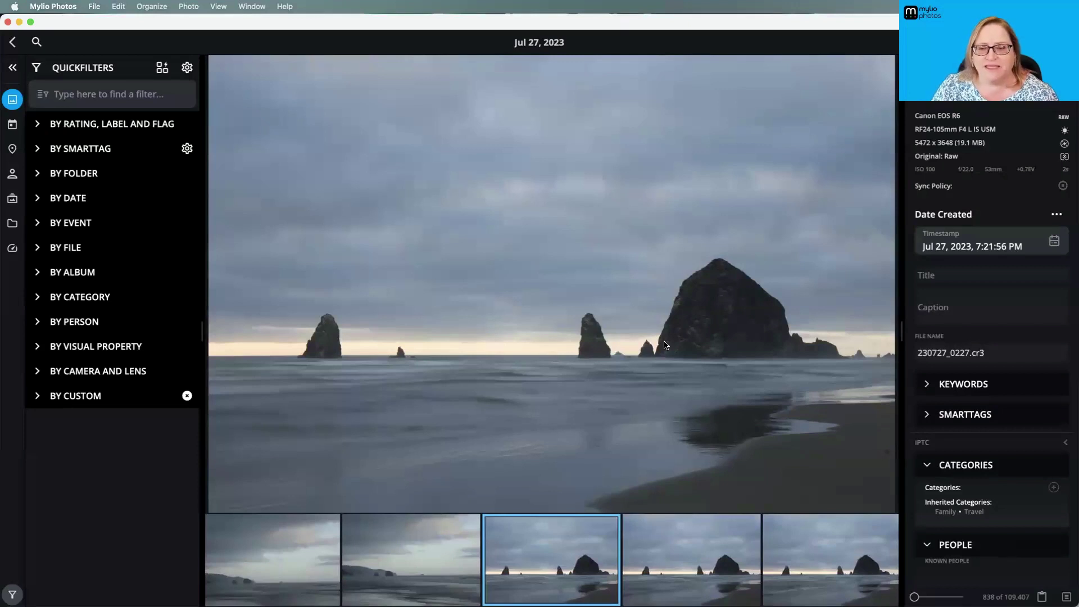
Step: View 230727_0227.cr3 and then 230727_0228.cr3 at 100% zoom
{"action": "left_click", "coordinate": [698, 313]}
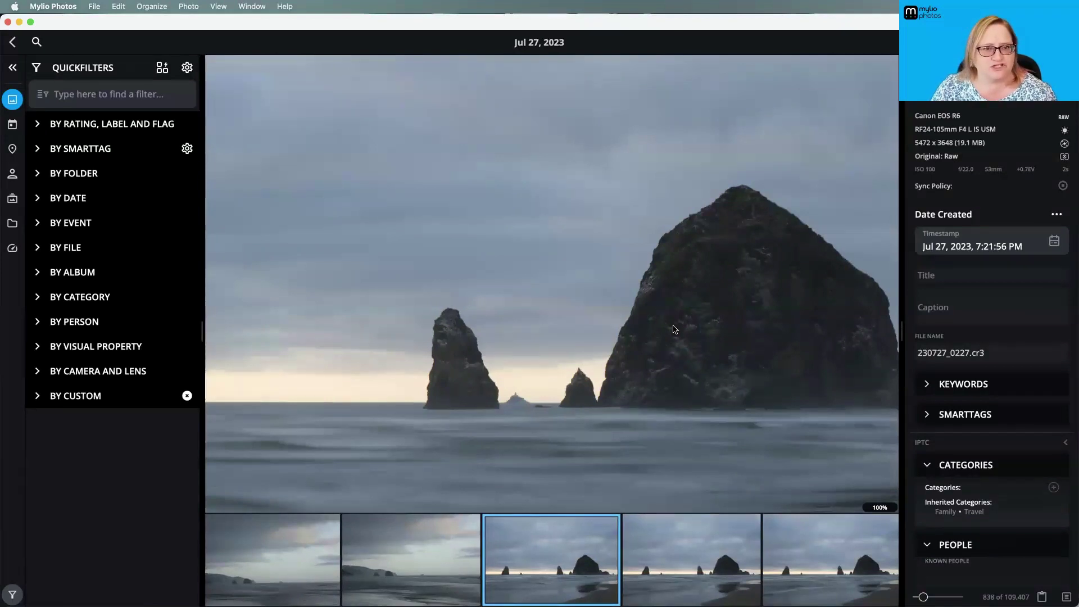
{"action": "key", "text": "Right"}
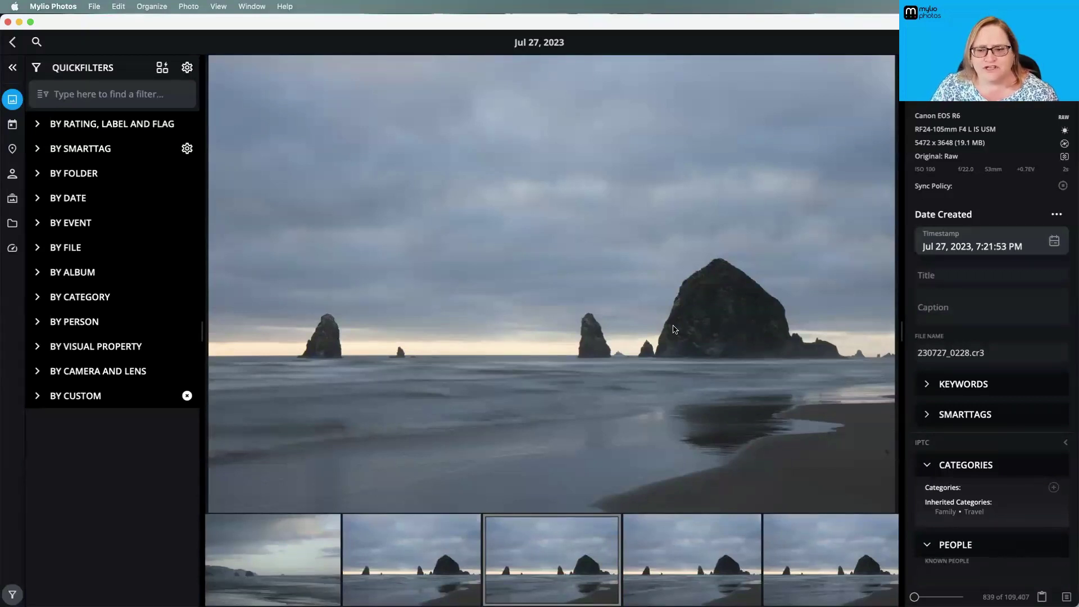
{"action": "left_click", "coordinate": [675, 328]}
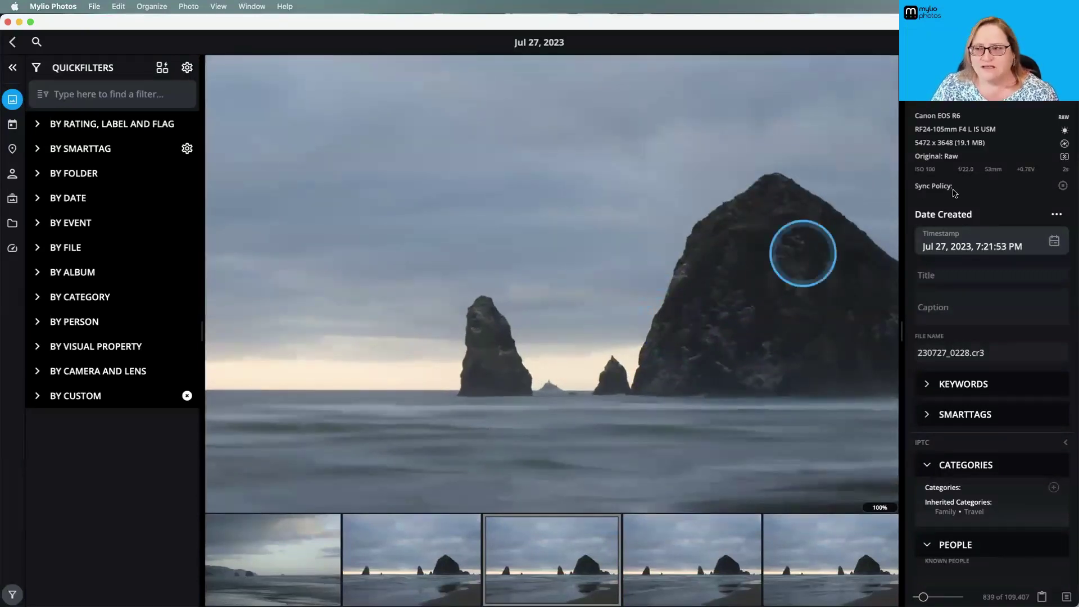
Step: Revert Device Appearance to preview animation off and sticky zoom on, then close Settings
{"action": "left_click", "coordinate": [1056, 42]}
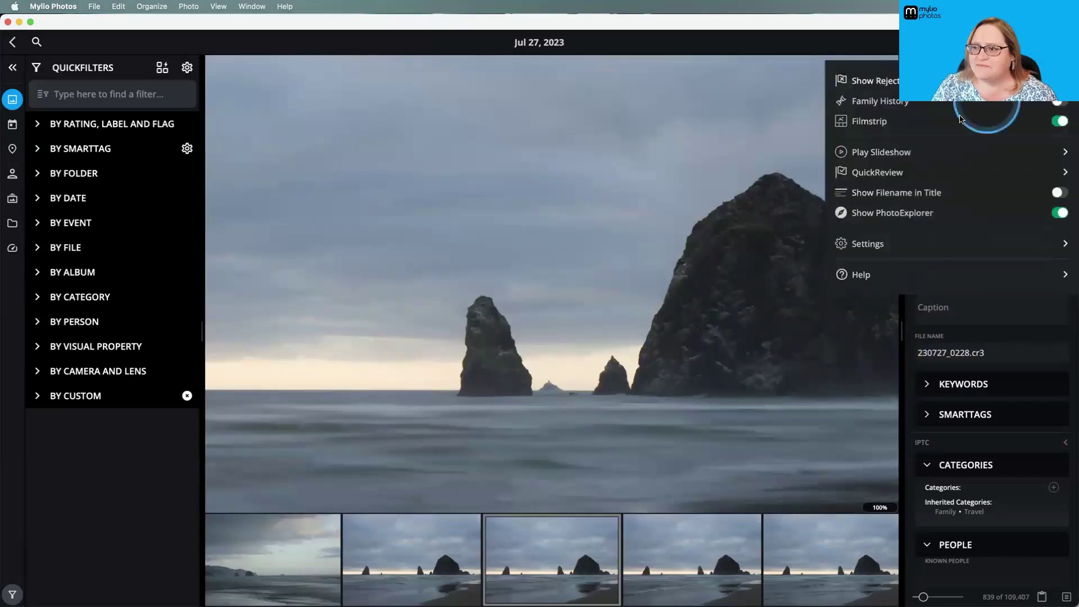
{"action": "left_click", "coordinate": [903, 244]}
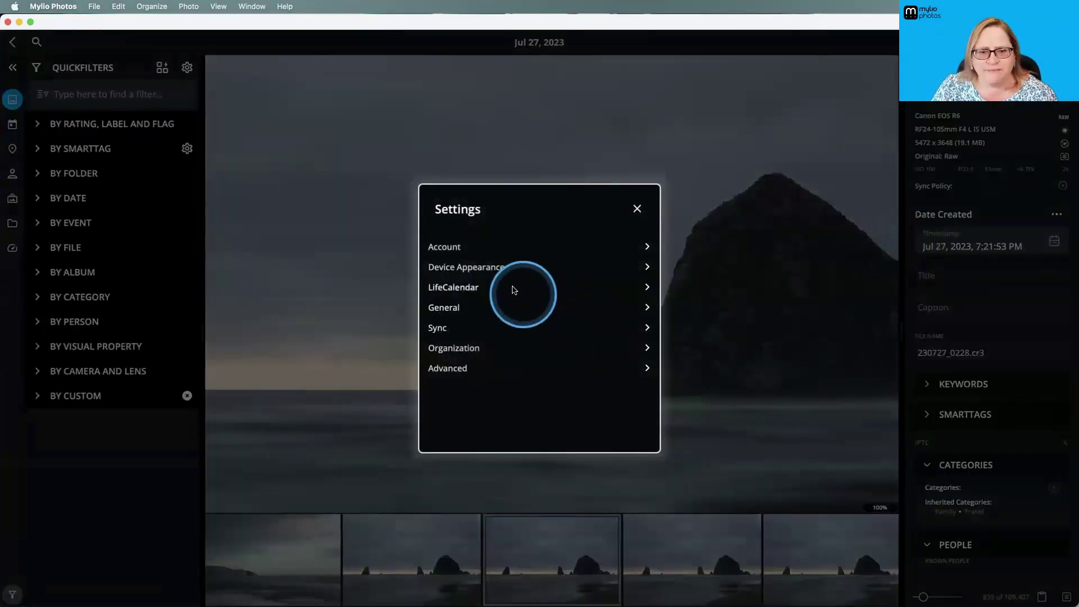
{"action": "left_click", "coordinate": [495, 268]}
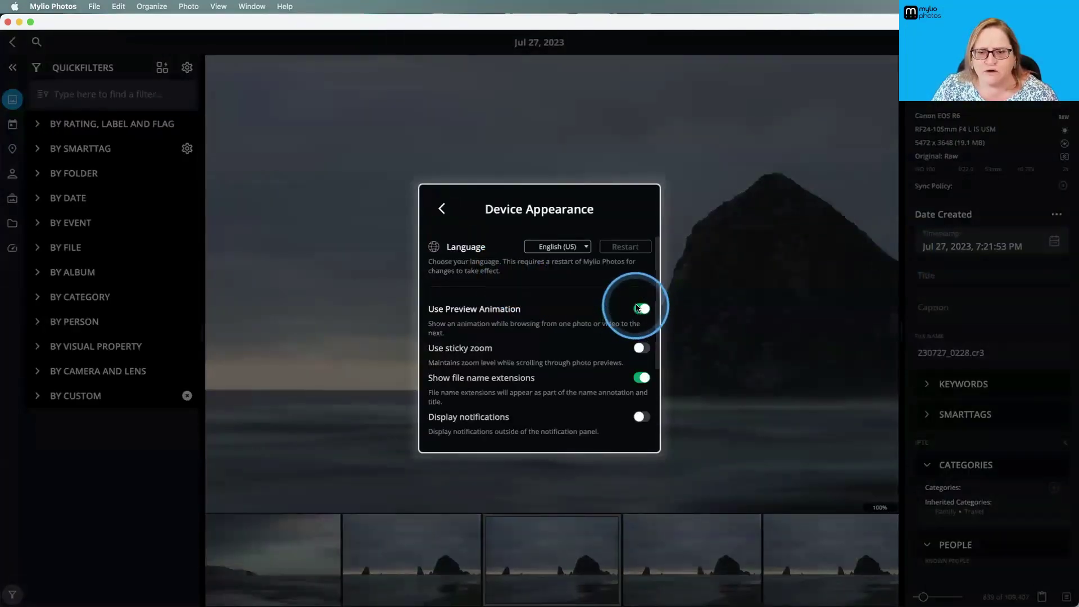
{"action": "left_click", "coordinate": [640, 310]}
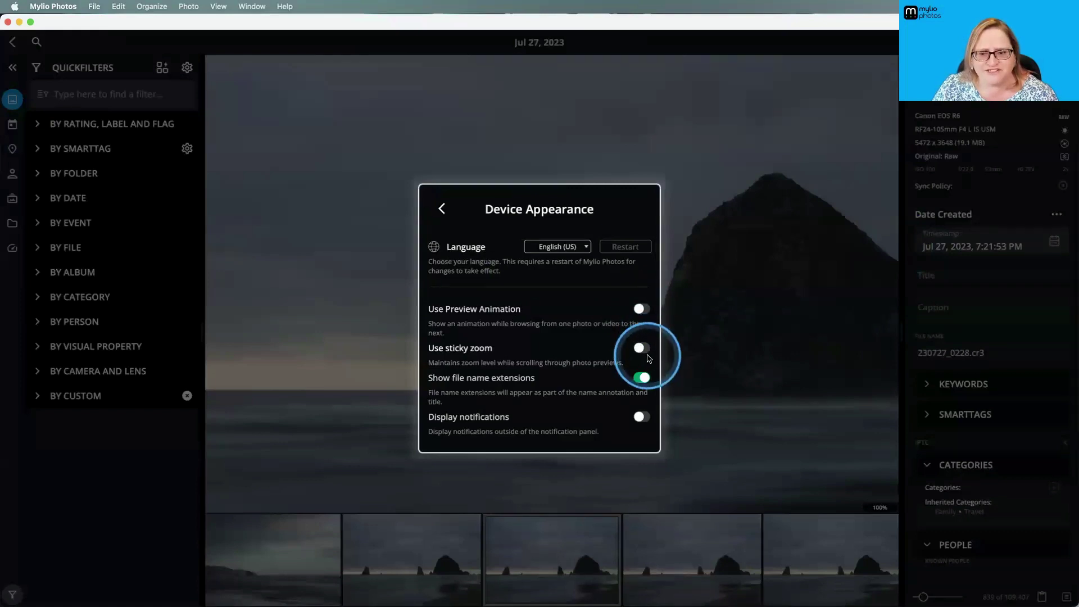
{"action": "left_click", "coordinate": [641, 348]}
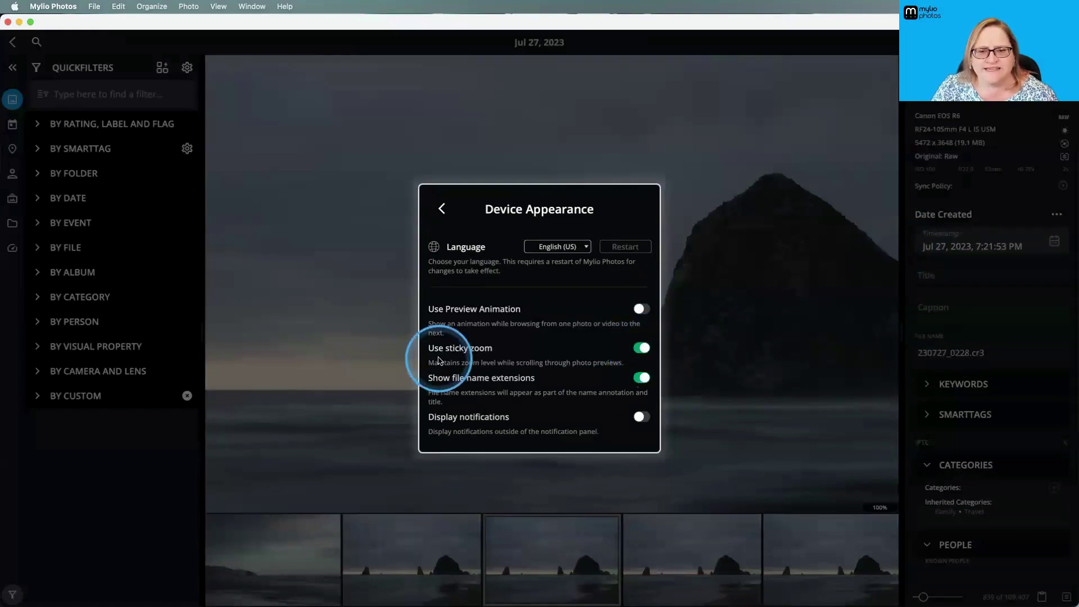
{"action": "left_click", "coordinate": [442, 208]}
{"action": "left_click", "coordinate": [624, 209]}
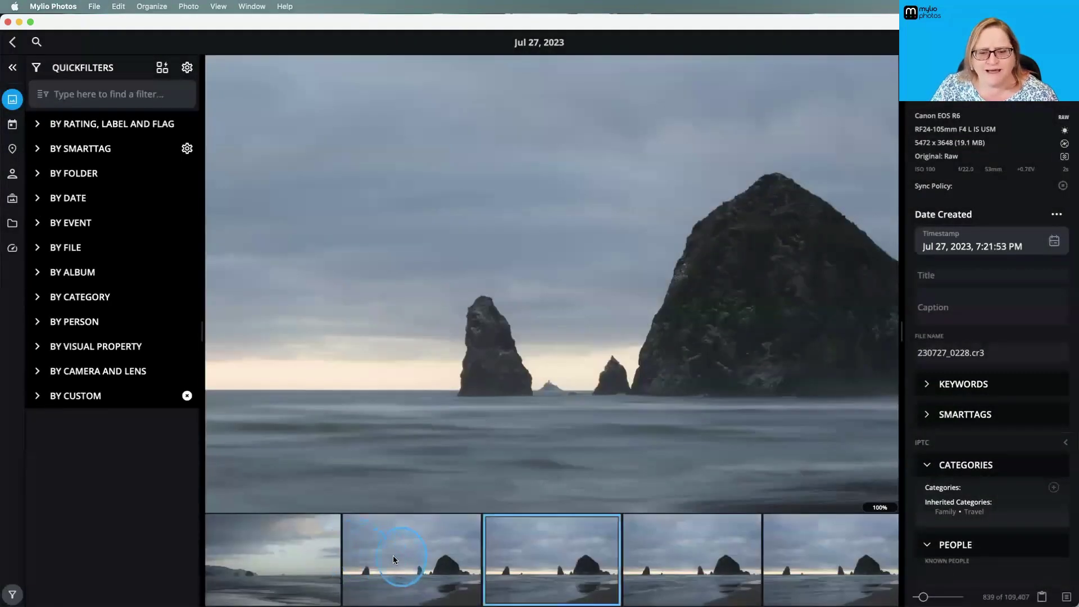
Step: Pick photos from the filmstrip, returning to 230727_0227.cr3 at 100% zoom
{"action": "left_click", "coordinate": [393, 555]}
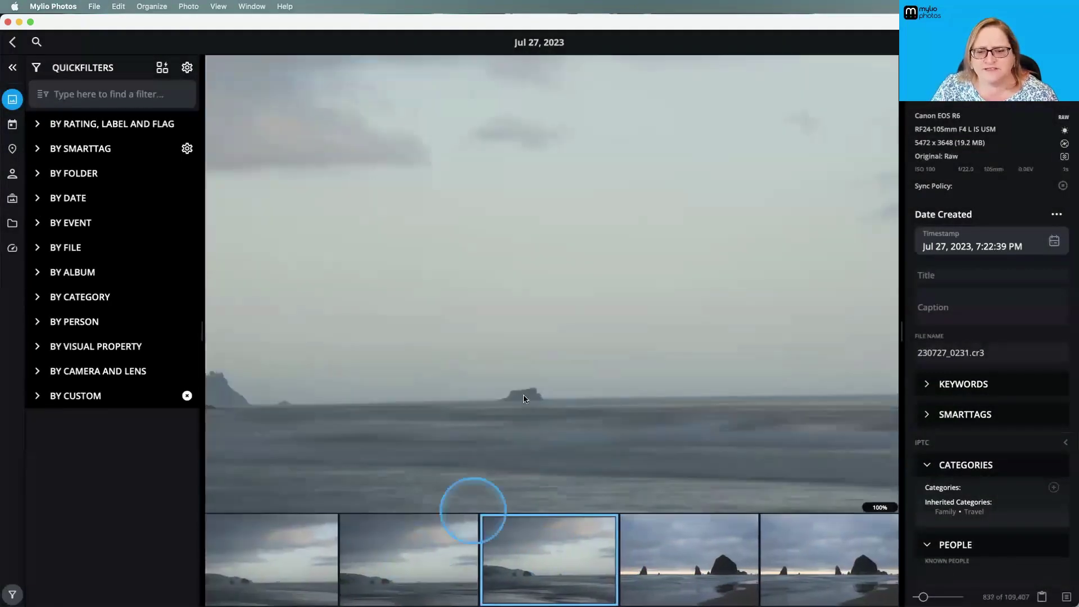
{"action": "left_click", "coordinate": [495, 371]}
{"action": "left_click", "coordinate": [606, 357]}
{"action": "left_click", "coordinate": [605, 353]}
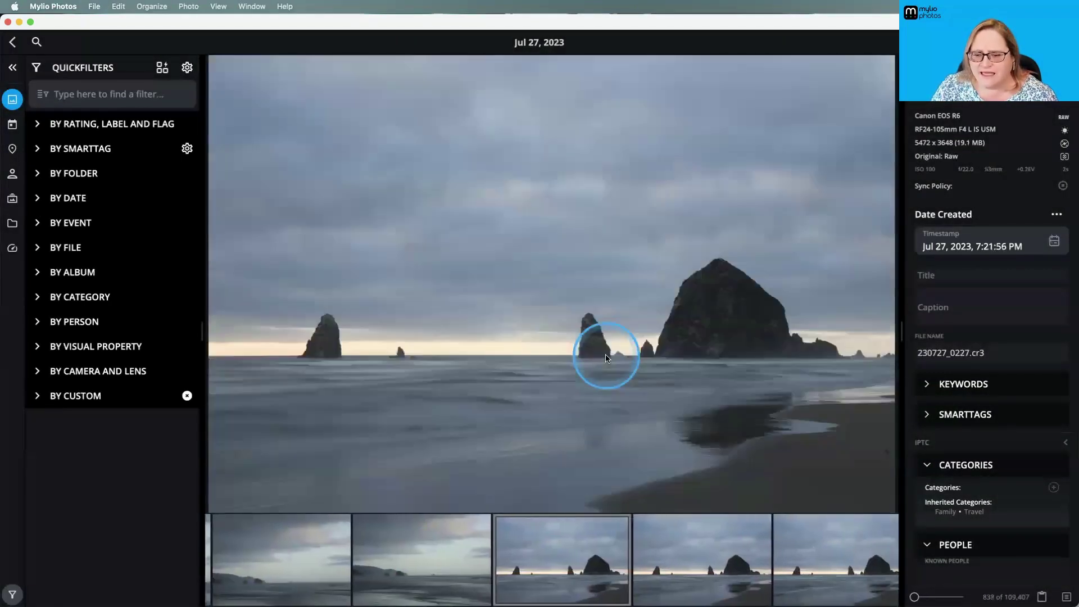
{"action": "left_click", "coordinate": [683, 320]}
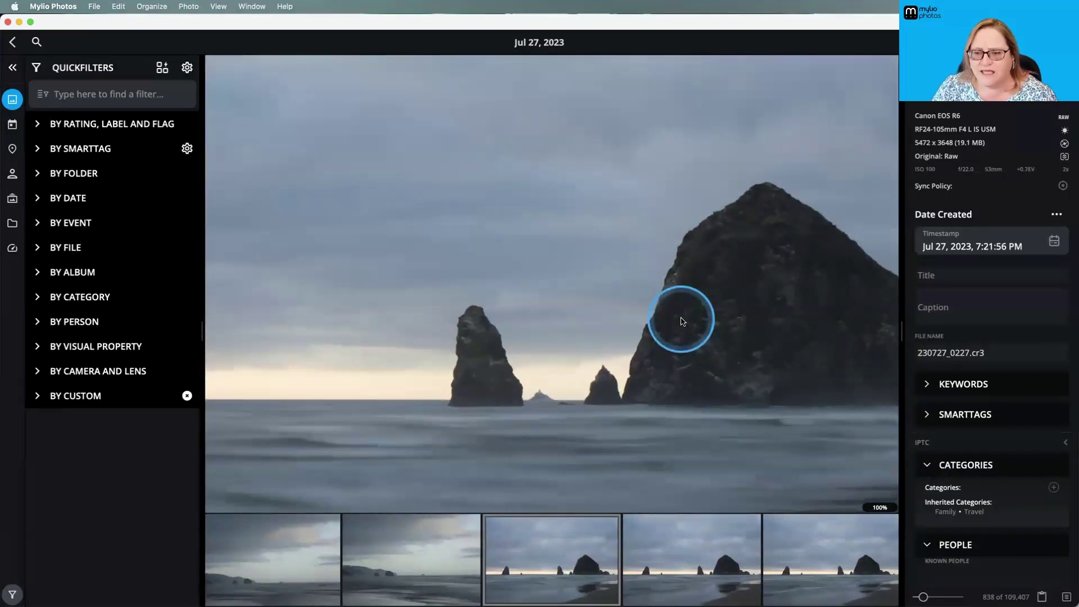
Step: Step through the neighbouring shots until 230727_0224.cr3 is shown
{"action": "key", "text": "Right"}
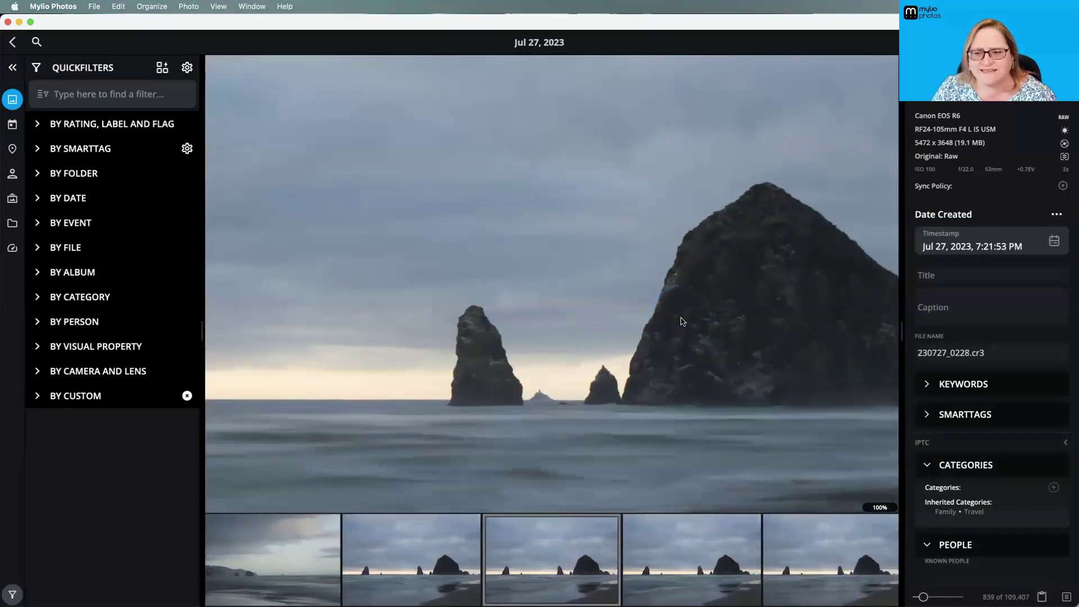
{"action": "key", "text": "Right"}
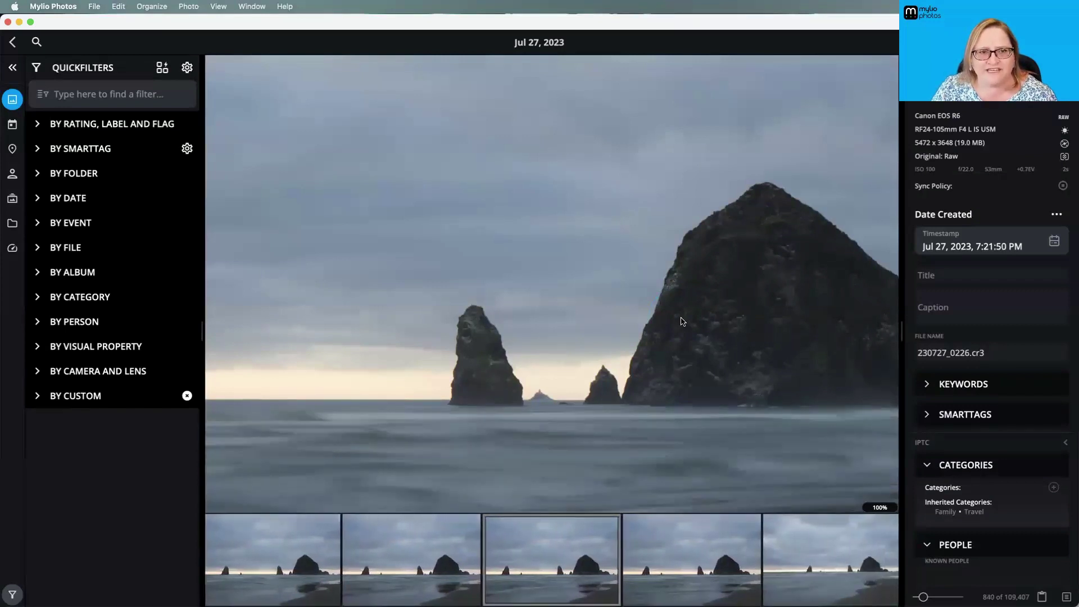
{"action": "key", "text": "Left"}
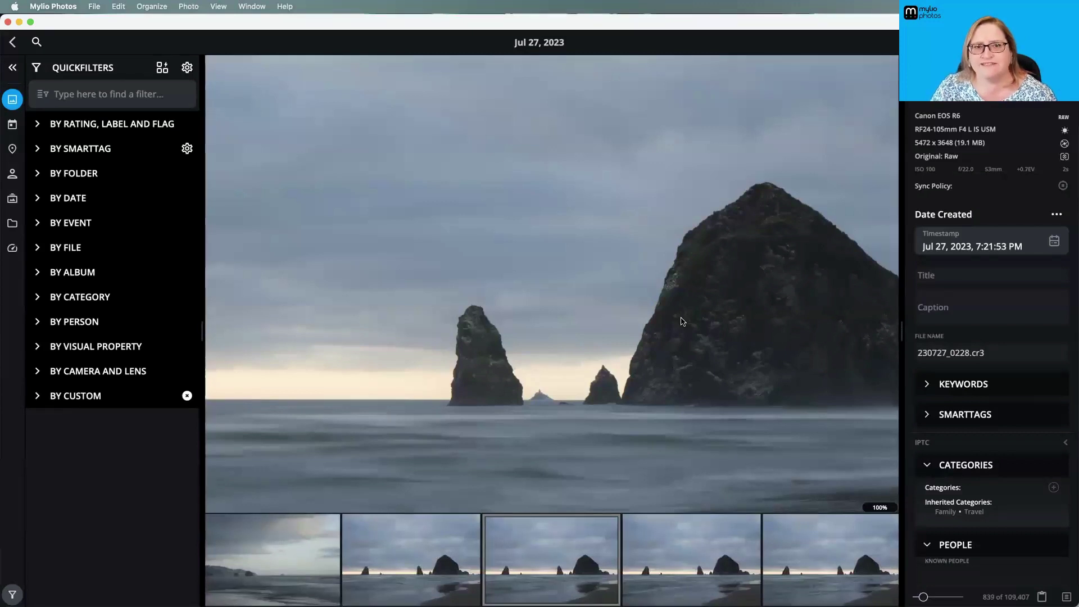
{"action": "key", "text": "Right"}
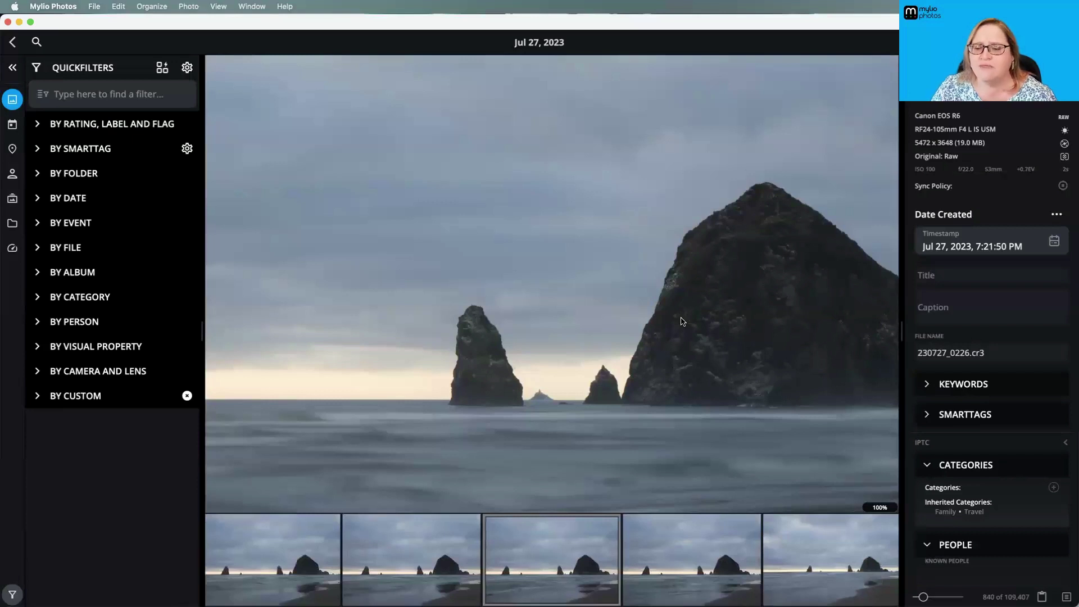
{"action": "key", "text": "Right"}
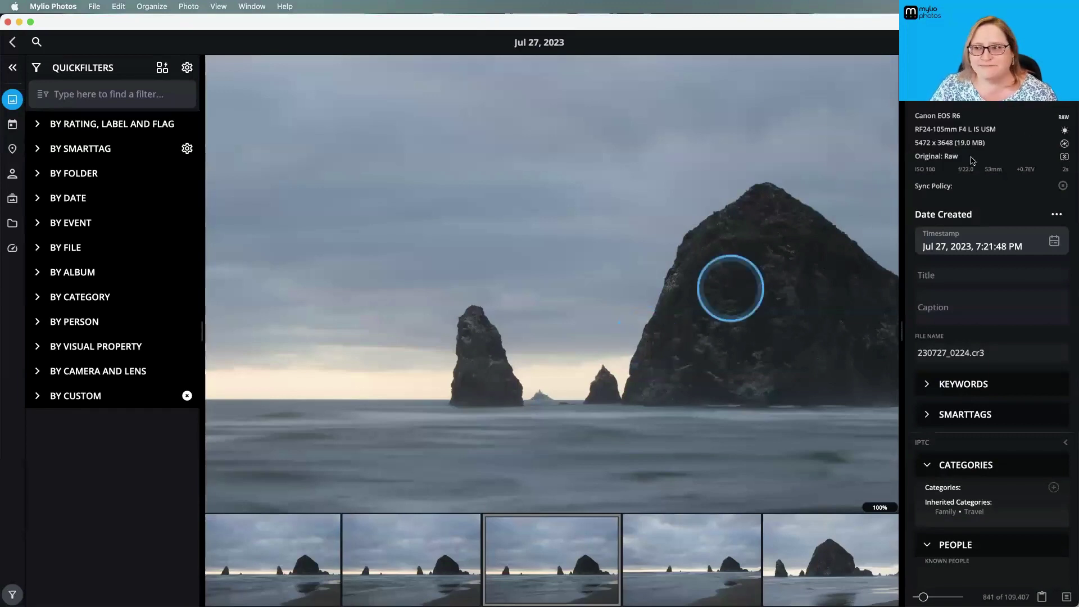
Step: Open Device Appearance and scroll to People Tagging, where auto-advance is set to People View
{"action": "left_click", "coordinate": [1056, 43]}
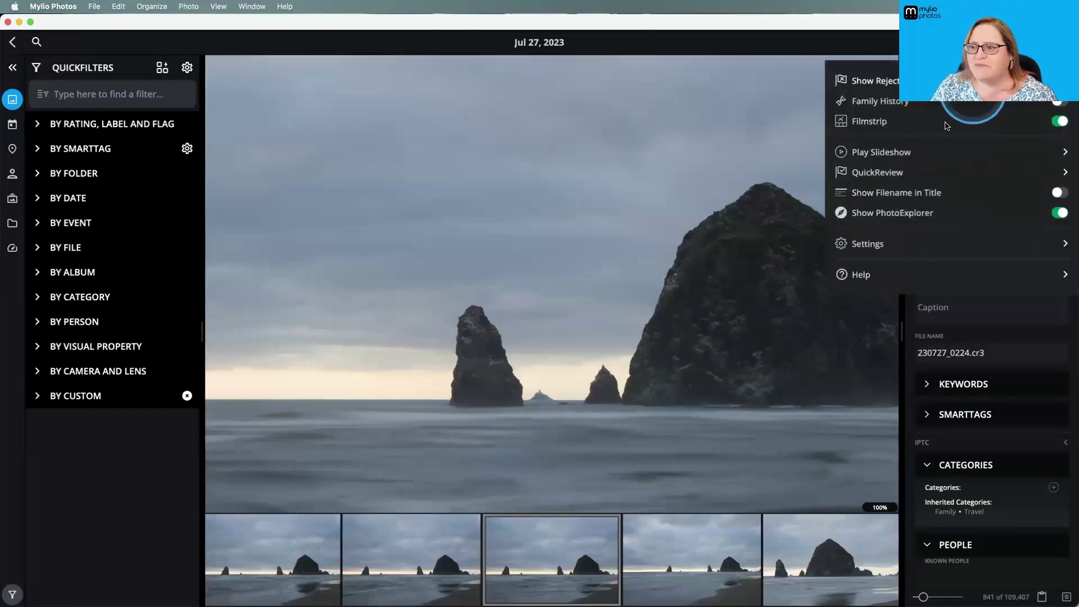
{"action": "left_click", "coordinate": [894, 253]}
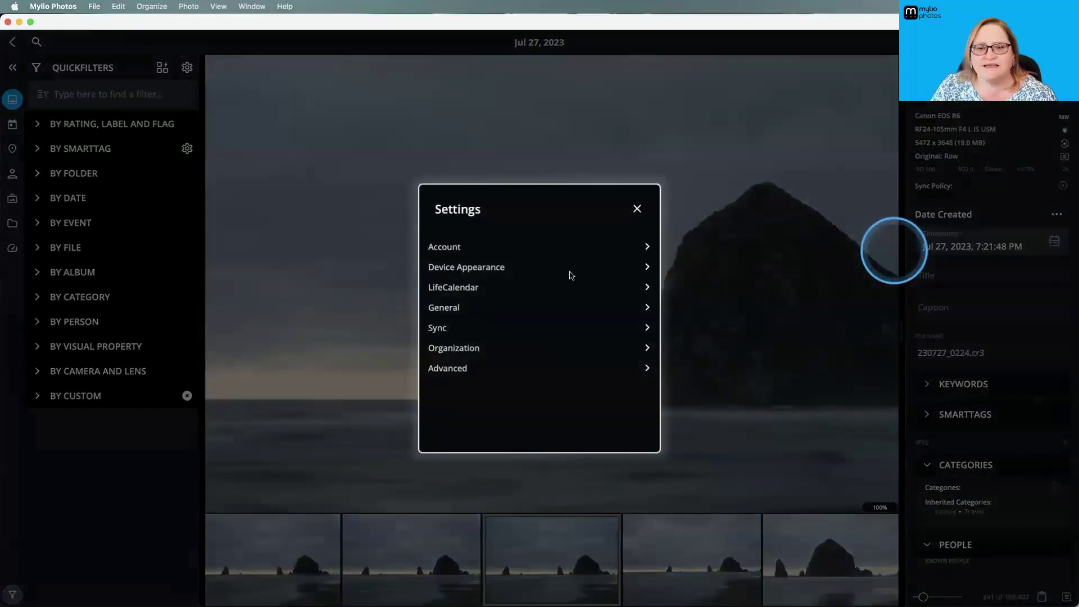
{"action": "left_click", "coordinate": [532, 273]}
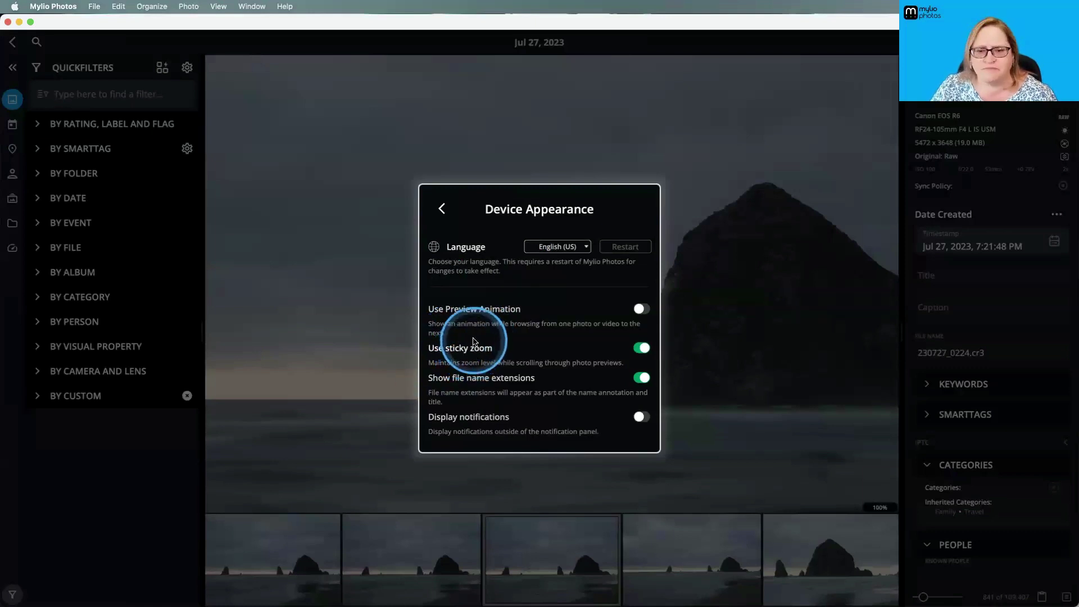
{"action": "scroll", "coordinate": [472, 346], "scroll_direction": "down", "scroll_amount": 3}
{"action": "scroll", "coordinate": [474, 339], "scroll_direction": "down", "scroll_amount": 2}
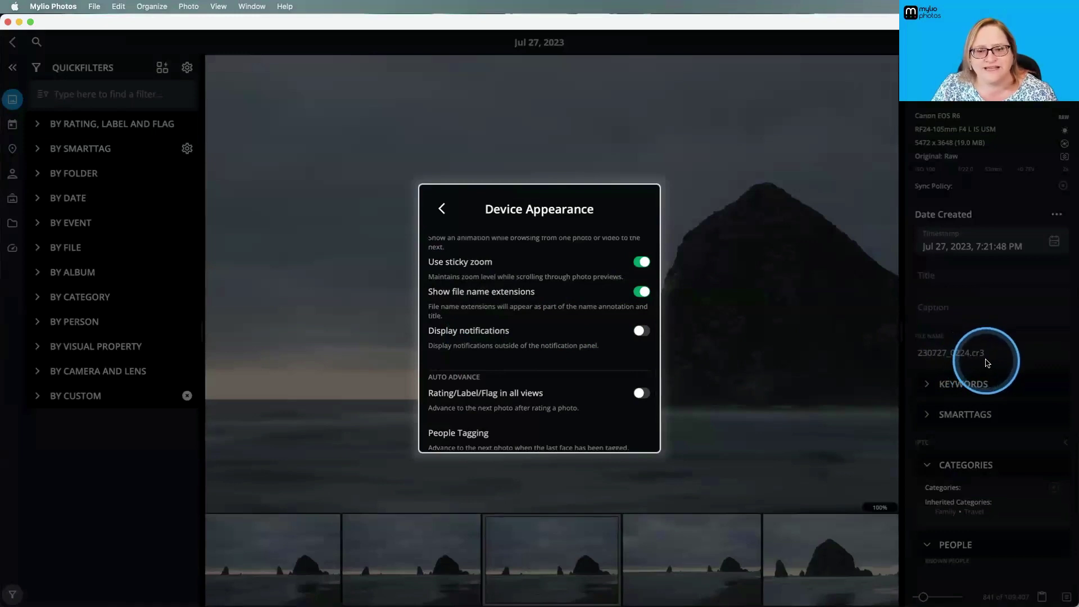
{"action": "scroll", "coordinate": [510, 315], "scroll_direction": "down", "scroll_amount": 1}
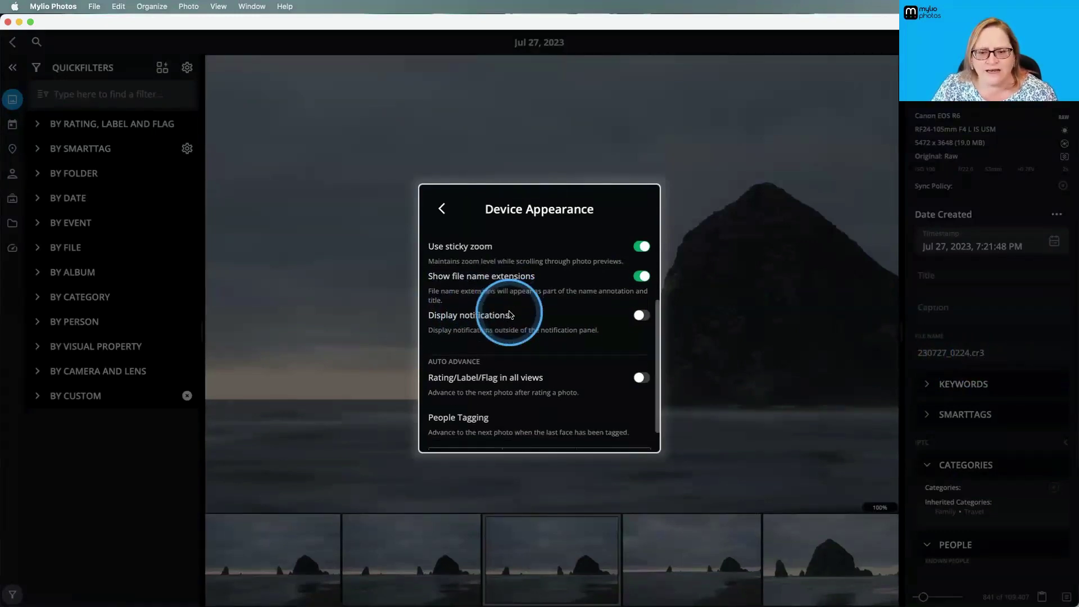
{"action": "scroll", "coordinate": [510, 314], "scroll_direction": "down", "scroll_amount": 3}
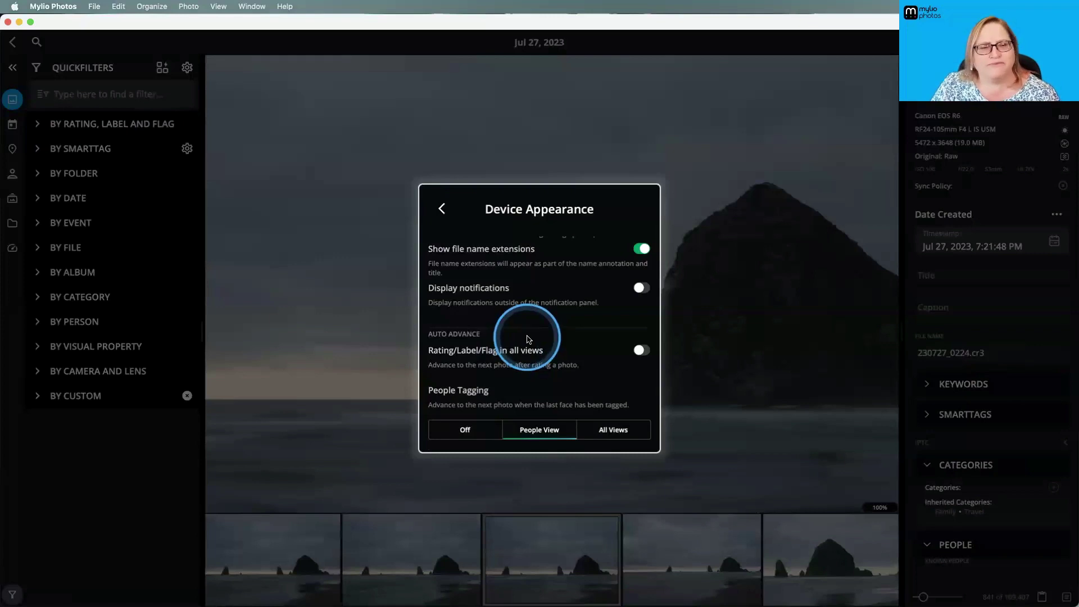
Step: Switch from Device Appearance to the LifeCalendar settings page showing 2 event bars
{"action": "left_click", "coordinate": [442, 208]}
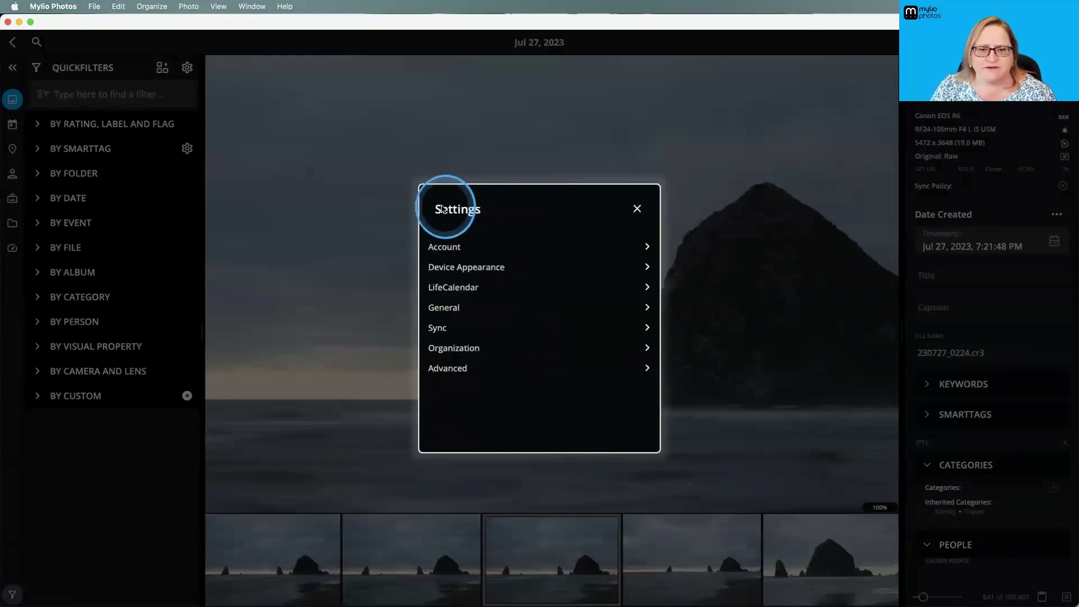
{"action": "left_click", "coordinate": [451, 289]}
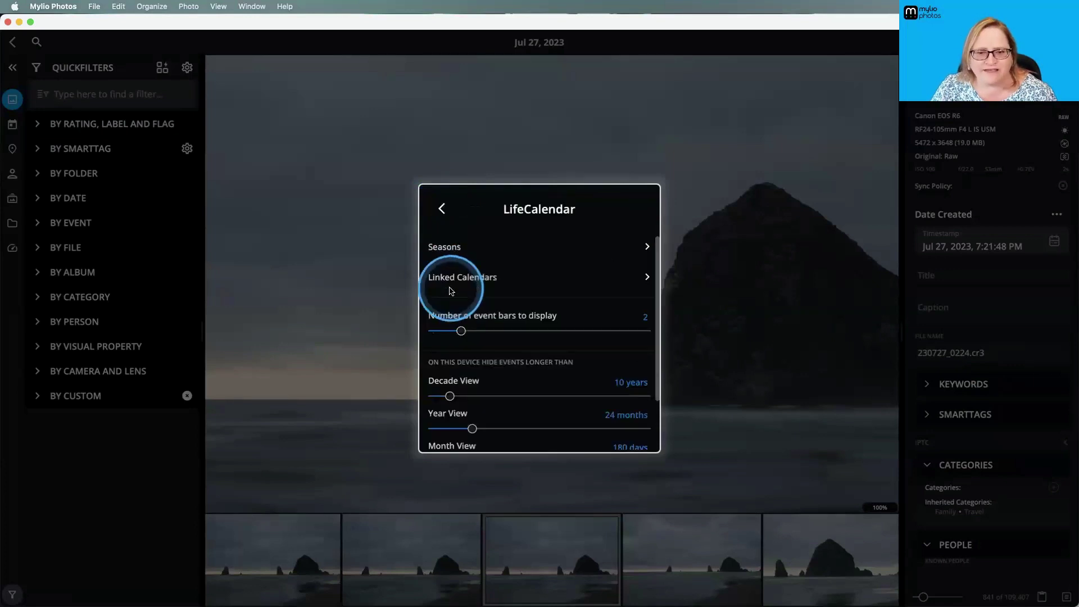
{"action": "left_click", "coordinate": [504, 249]}
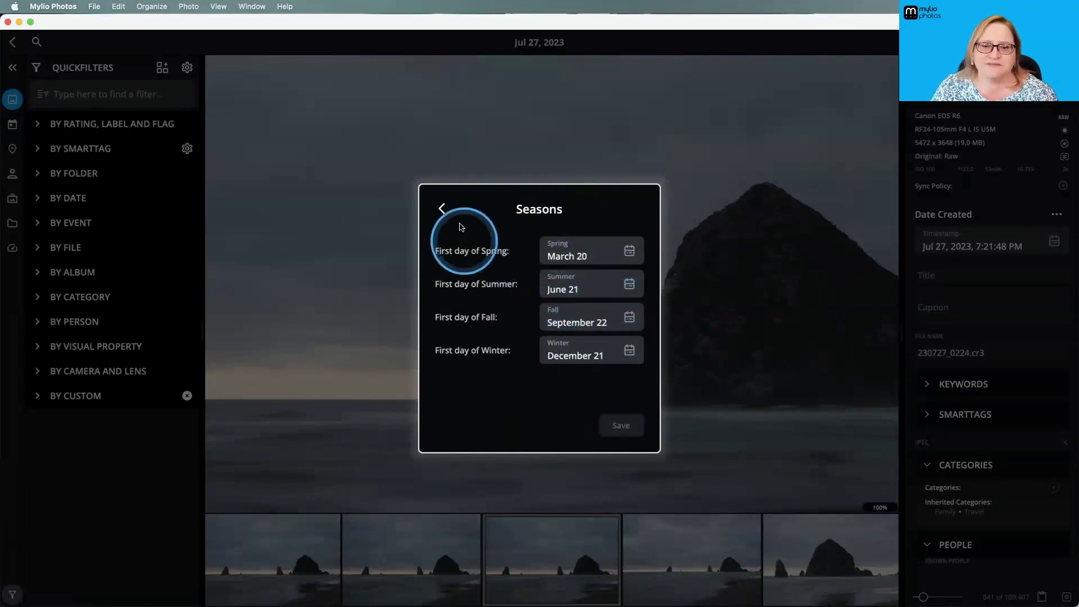
{"action": "left_click", "coordinate": [442, 211]}
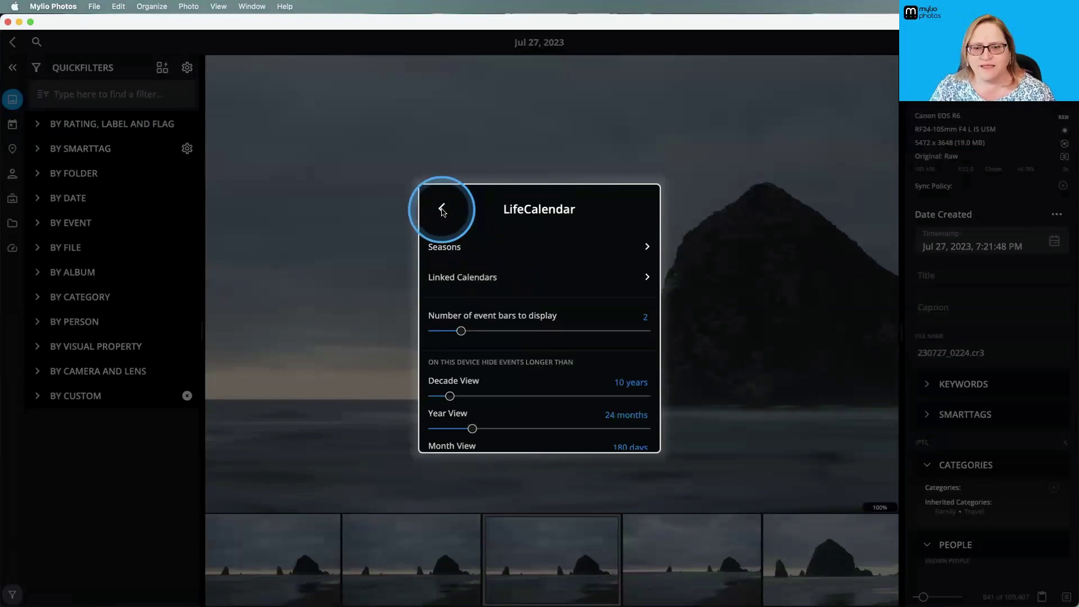
{"action": "left_click", "coordinate": [470, 280]}
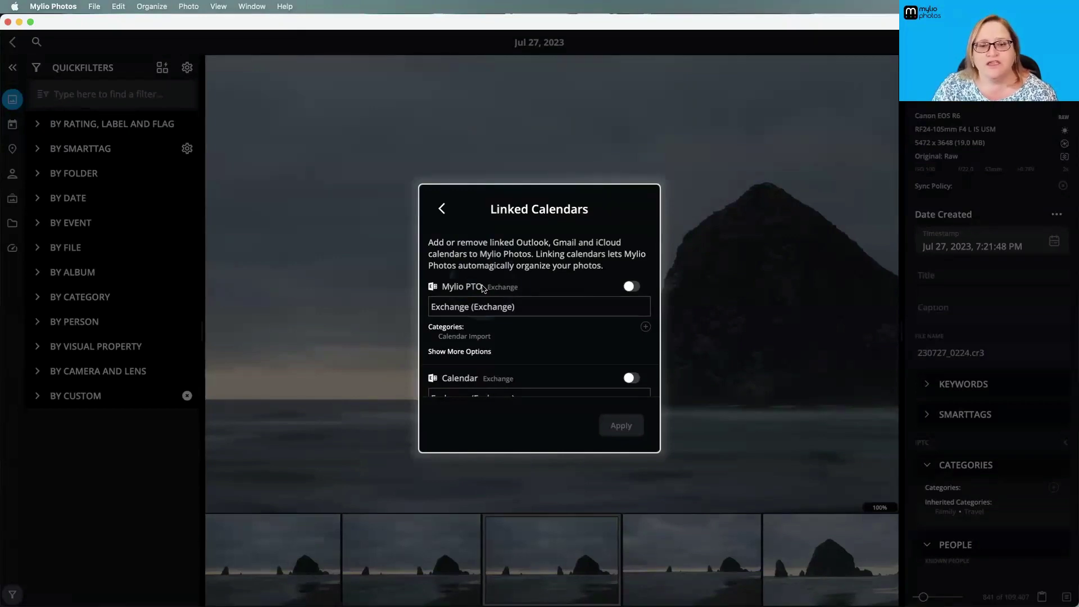
{"action": "left_click", "coordinate": [548, 309]}
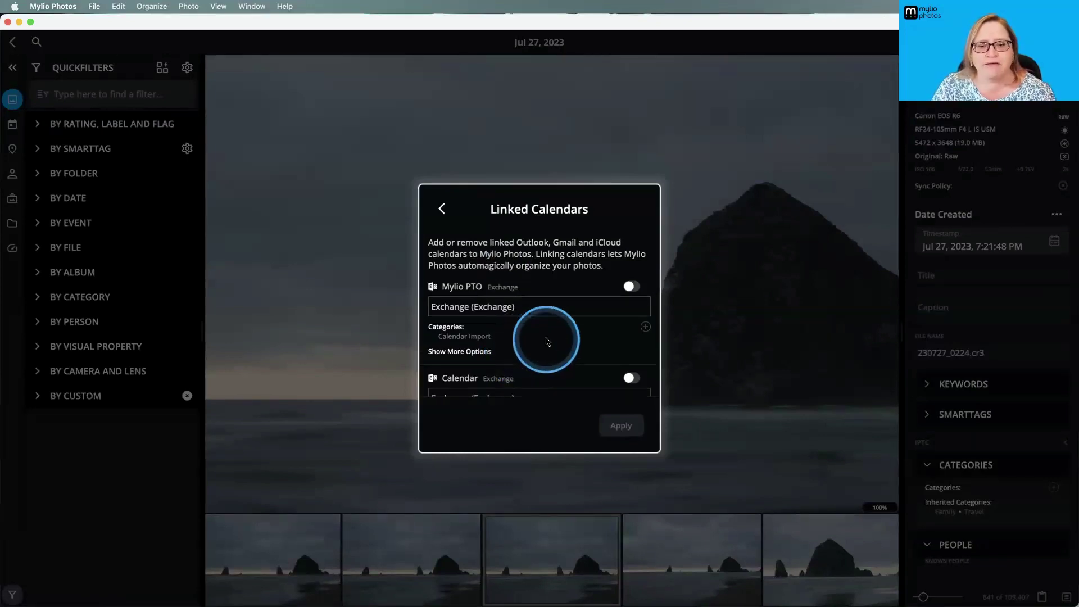
{"action": "scroll", "coordinate": [532, 348], "scroll_direction": "down", "scroll_amount": 3}
{"action": "scroll", "coordinate": [548, 342], "scroll_direction": "down", "scroll_amount": 2}
{"action": "scroll", "coordinate": [548, 341], "scroll_direction": "up", "scroll_amount": 4}
{"action": "scroll", "coordinate": [548, 342], "scroll_direction": "down", "scroll_amount": 1}
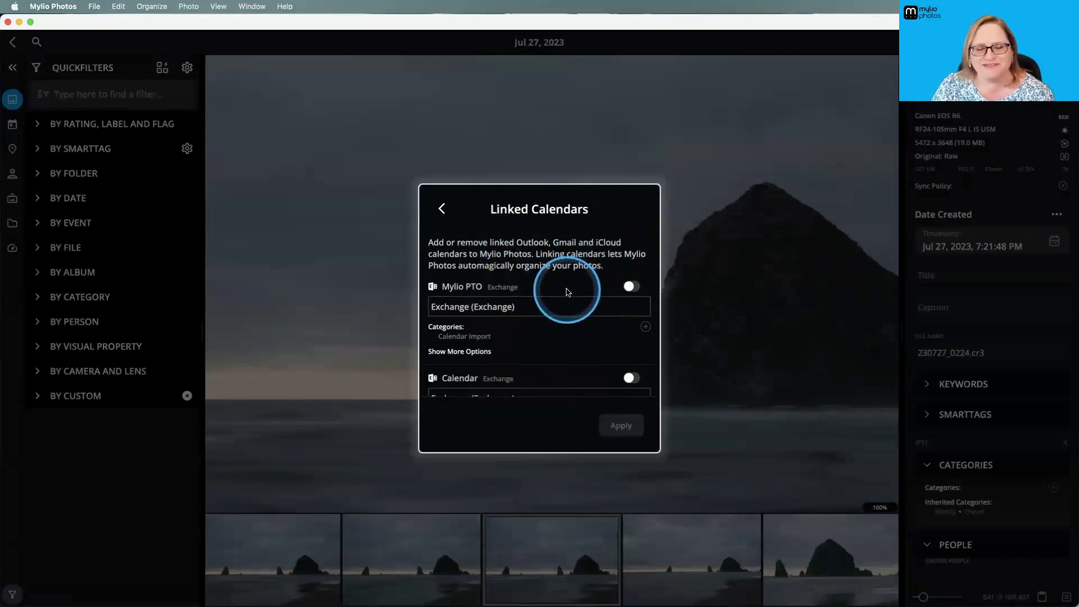
Step: Review the LifeCalendar settings without changes, then return to the main Settings list
{"action": "left_click", "coordinate": [446, 210]}
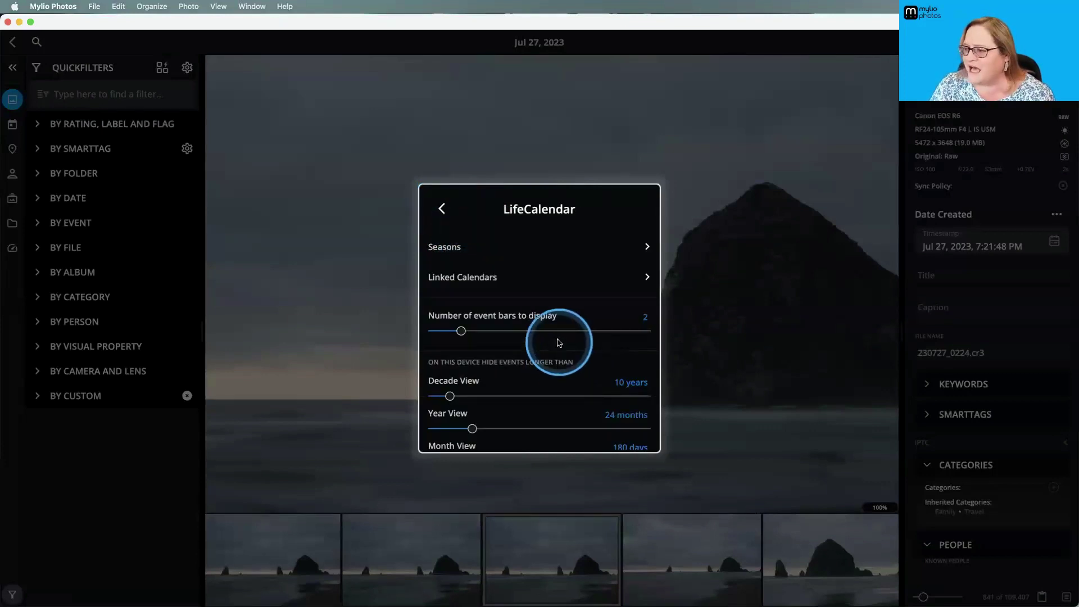
{"action": "scroll", "coordinate": [559, 340], "scroll_direction": "down", "scroll_amount": 3}
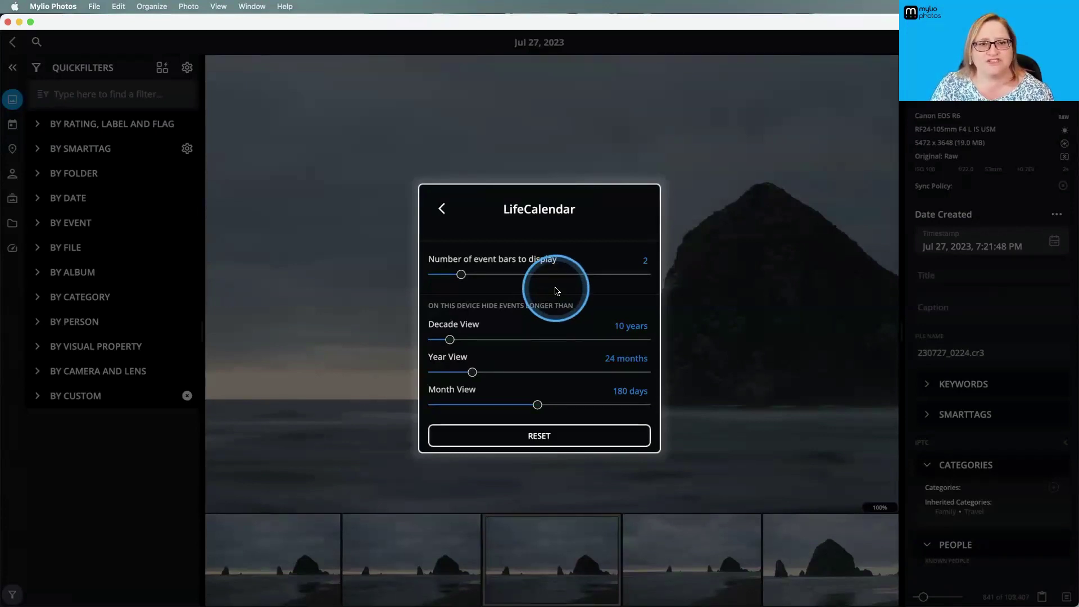
{"action": "left_click", "coordinate": [441, 208]}
Step: Close Settings and switch to the decade calendar view of the 2010s and 2020s
{"action": "left_click", "coordinate": [633, 213]}
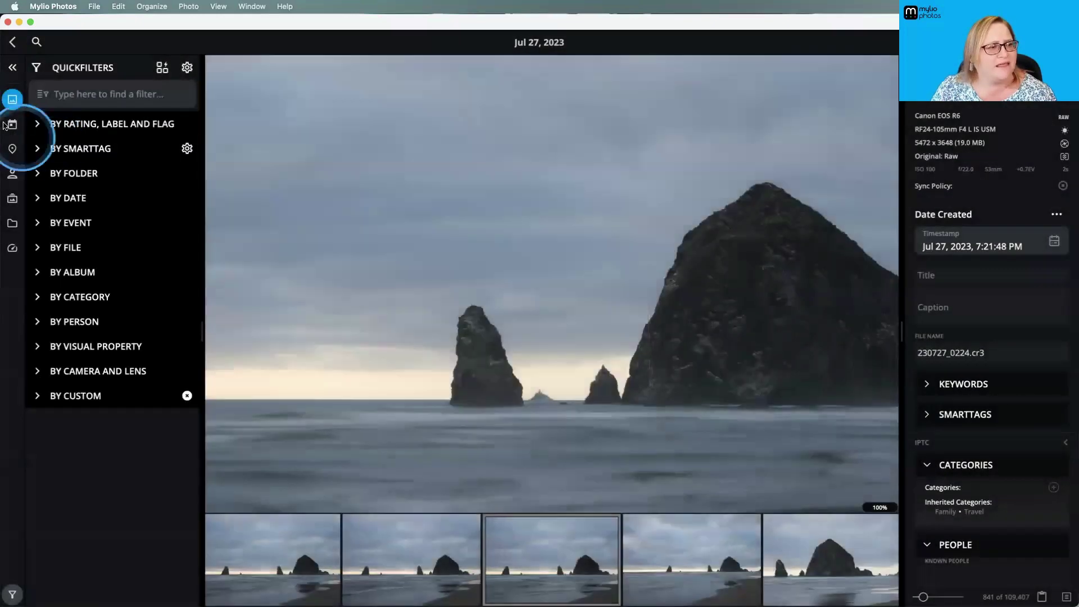
{"action": "left_click", "coordinate": [12, 124]}
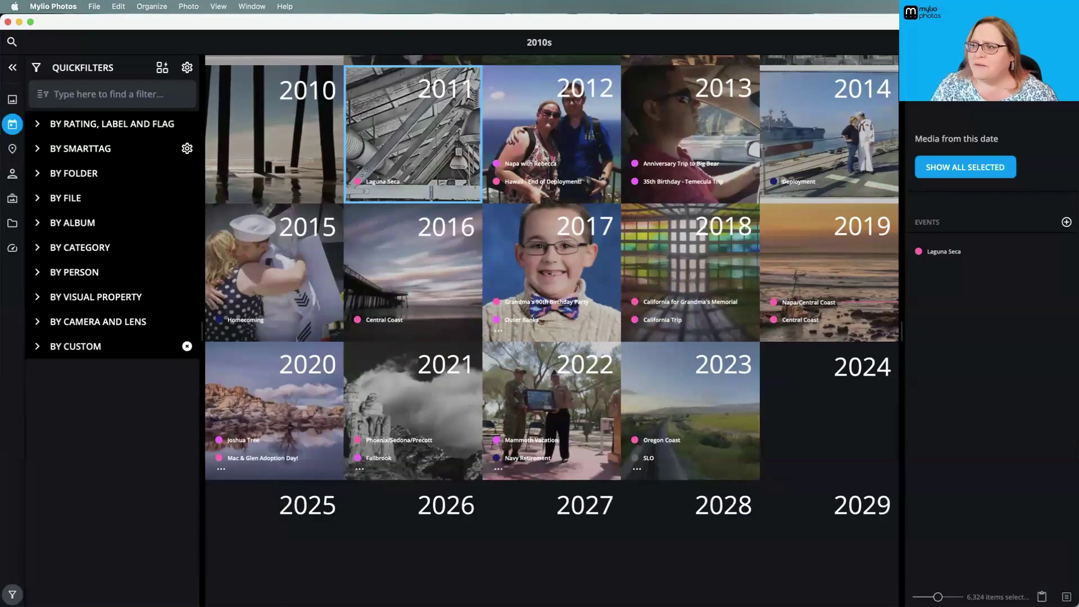
{"action": "left_click", "coordinate": [1062, 43]}
{"action": "left_click", "coordinate": [945, 181]}
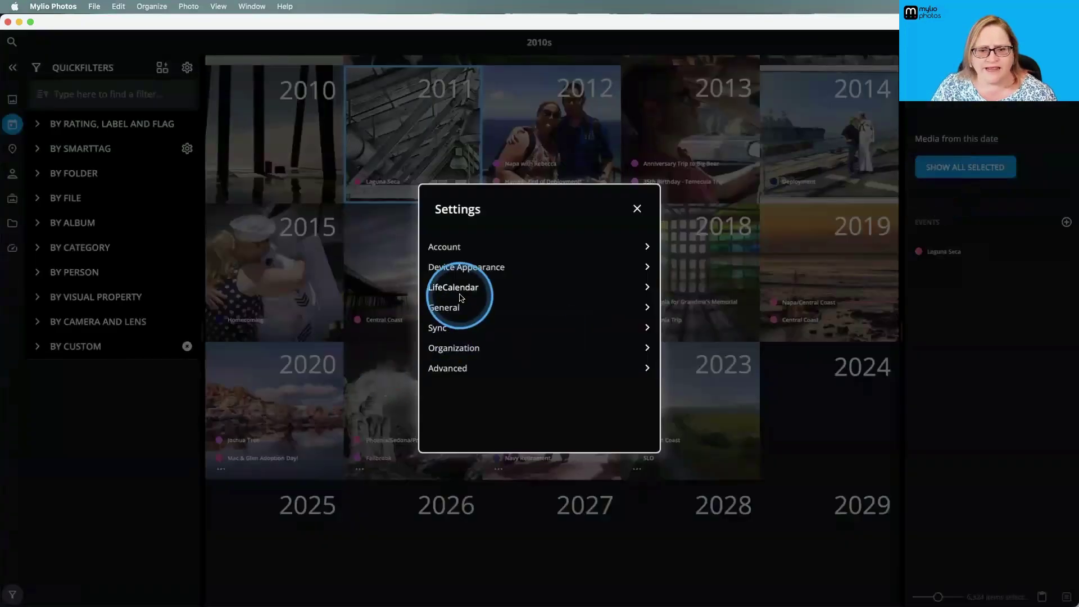
{"action": "left_click", "coordinate": [456, 287]}
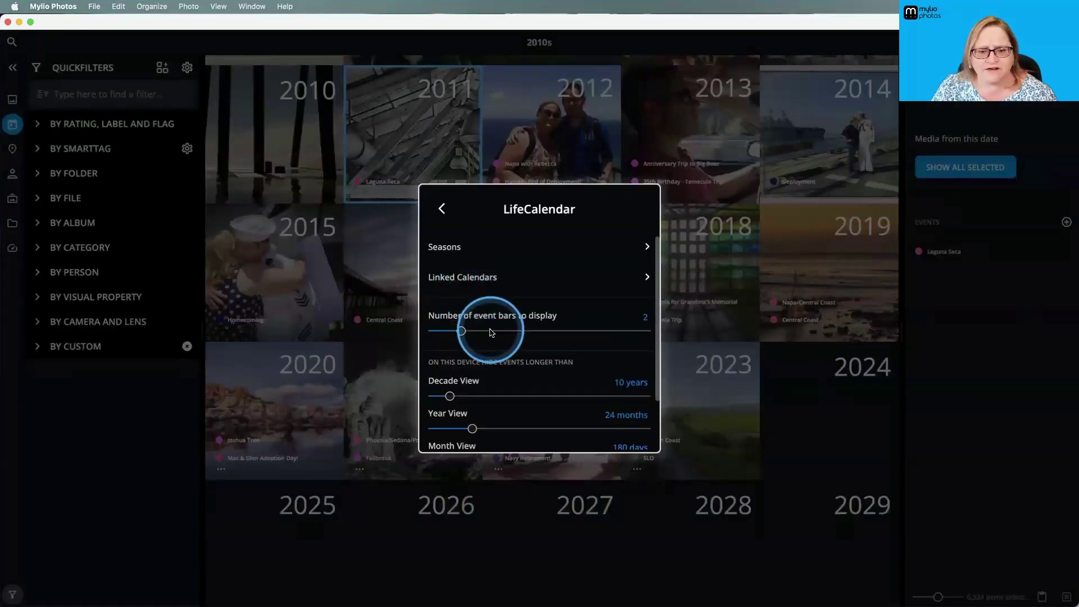
{"action": "scroll", "coordinate": [491, 332], "scroll_direction": "down", "scroll_amount": 2}
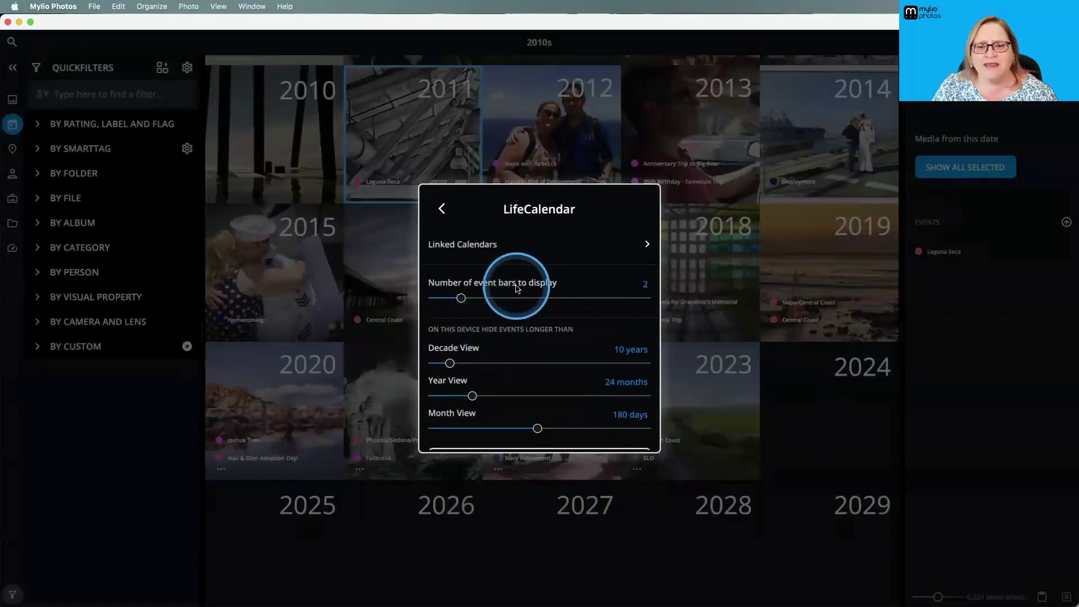
{"action": "scroll", "coordinate": [523, 290], "scroll_direction": "up", "scroll_amount": 1}
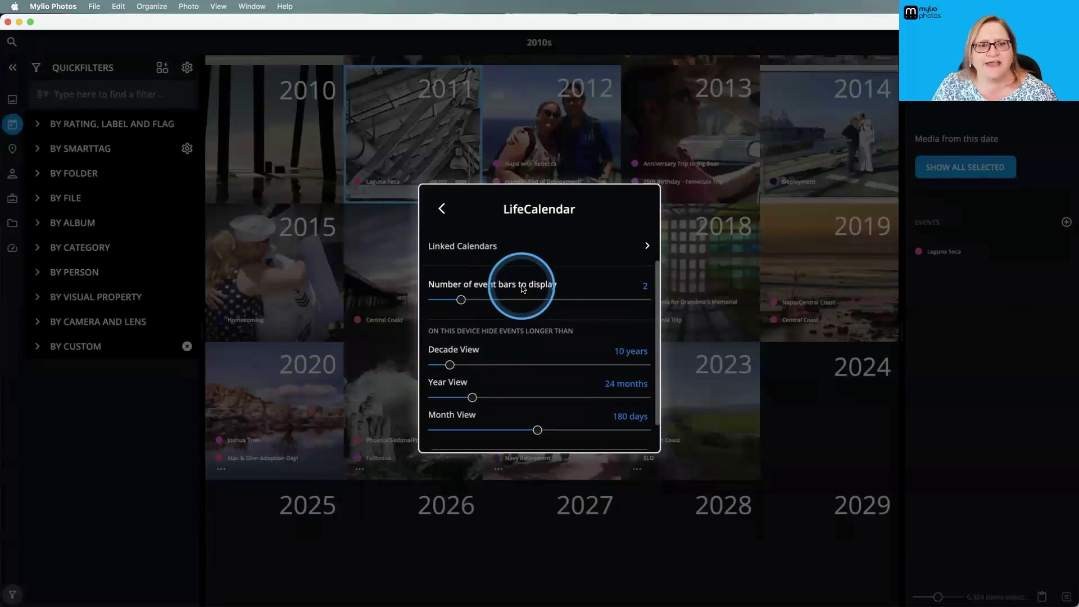
{"action": "left_click", "coordinate": [461, 300]}
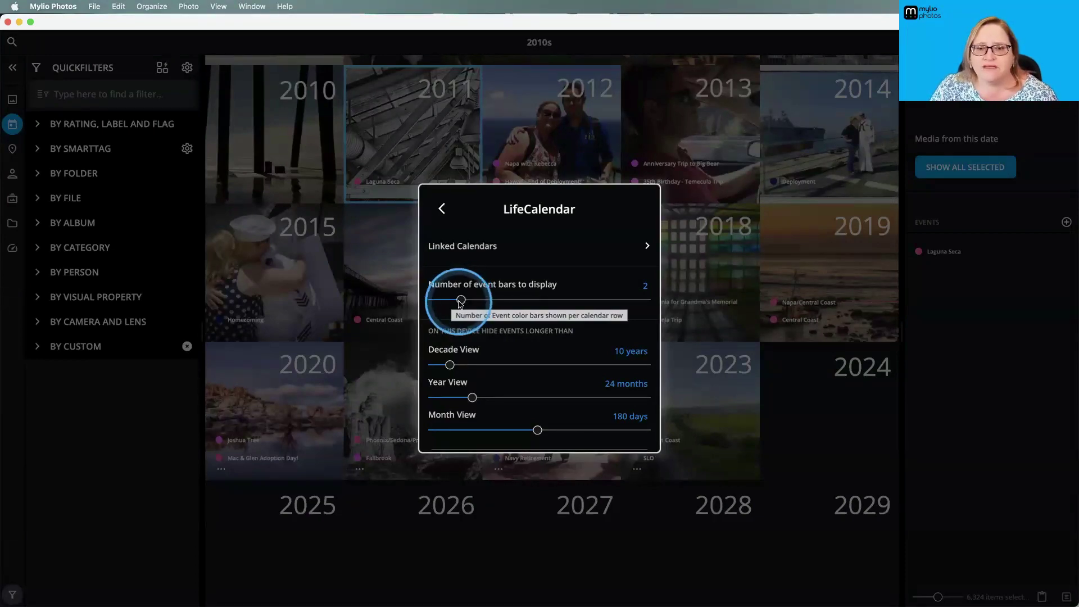
{"action": "scroll", "coordinate": [578, 359], "scroll_direction": "down", "scroll_amount": 3}
{"action": "scroll", "coordinate": [579, 357], "scroll_direction": "up", "scroll_amount": 1}
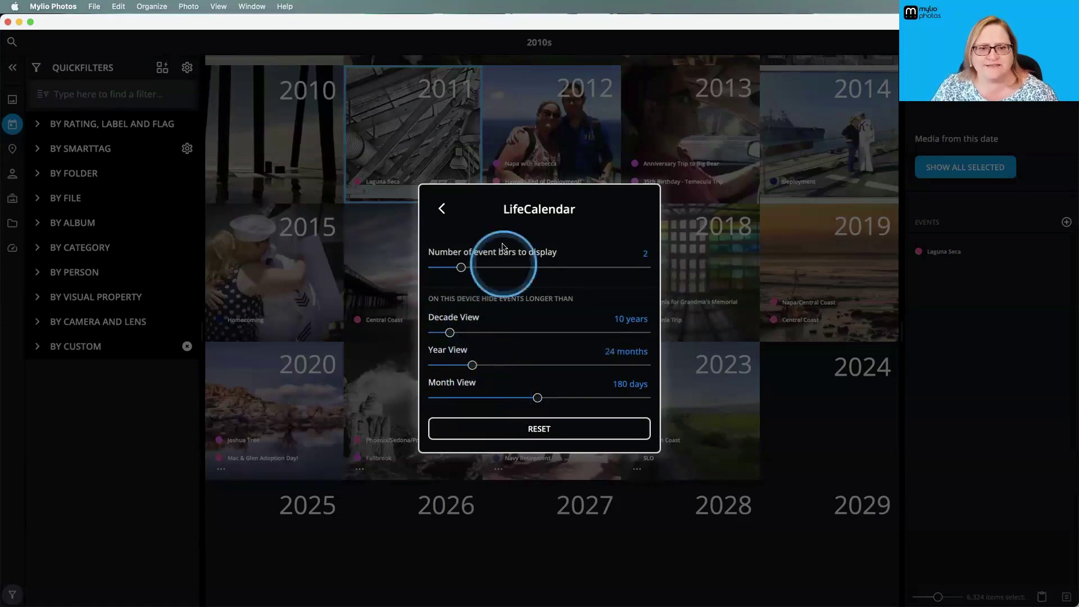
Step: Open the General settings and scroll through toggles like Add Microsoft Office documents
{"action": "left_click", "coordinate": [441, 210]}
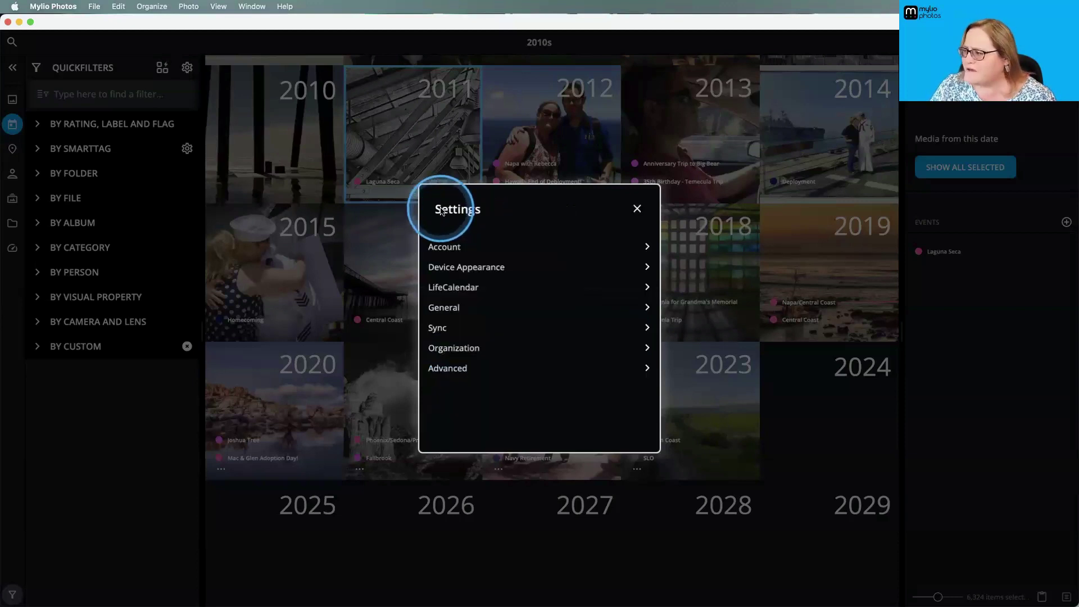
{"action": "left_click", "coordinate": [457, 308]}
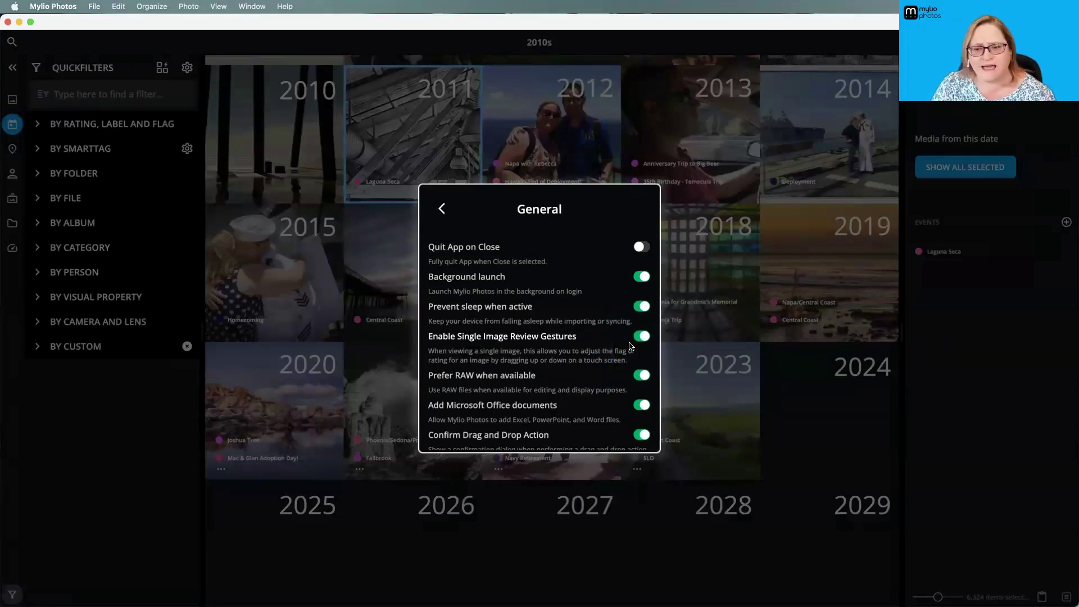
{"action": "scroll", "coordinate": [624, 347], "scroll_direction": "down", "scroll_amount": 1}
{"action": "scroll", "coordinate": [626, 345], "scroll_direction": "down", "scroll_amount": 3}
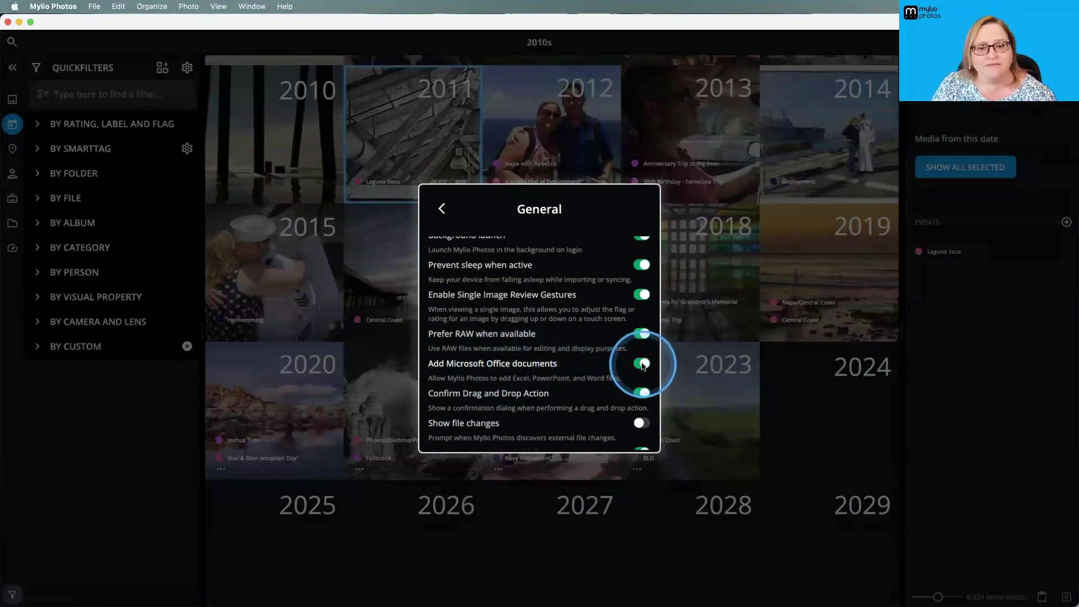
{"action": "scroll", "coordinate": [644, 365], "scroll_direction": "down", "scroll_amount": 3}
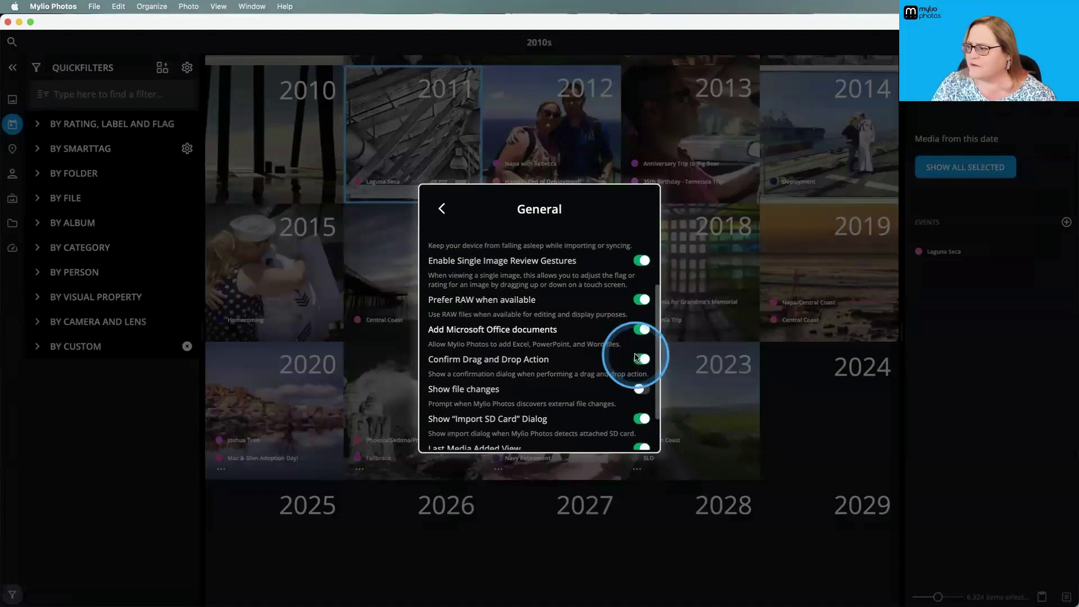
{"action": "scroll", "coordinate": [636, 358], "scroll_direction": "down", "scroll_amount": 3}
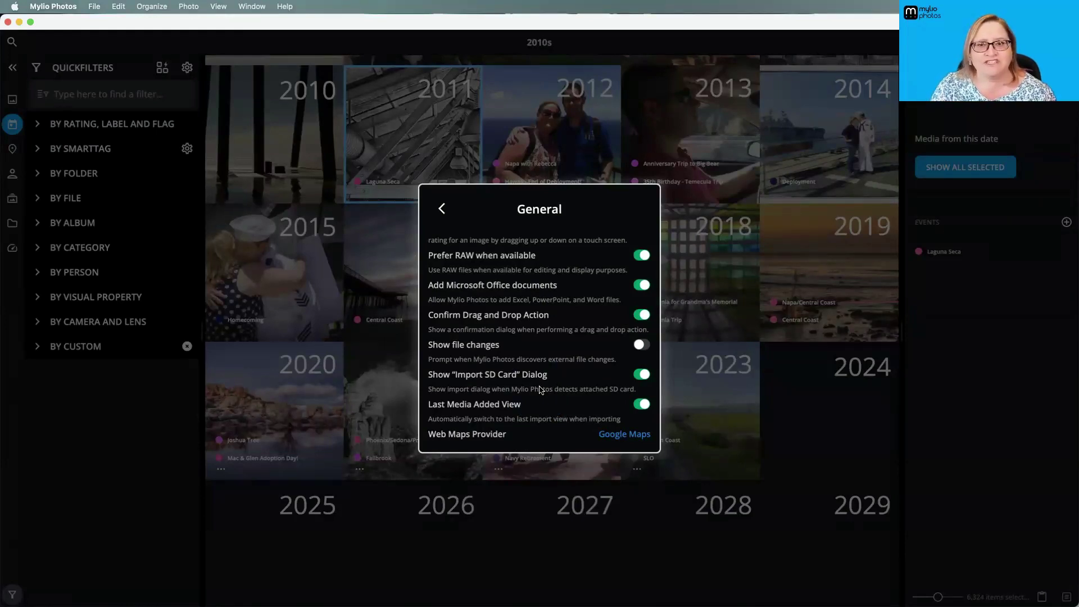
{"action": "left_click", "coordinate": [644, 376]}
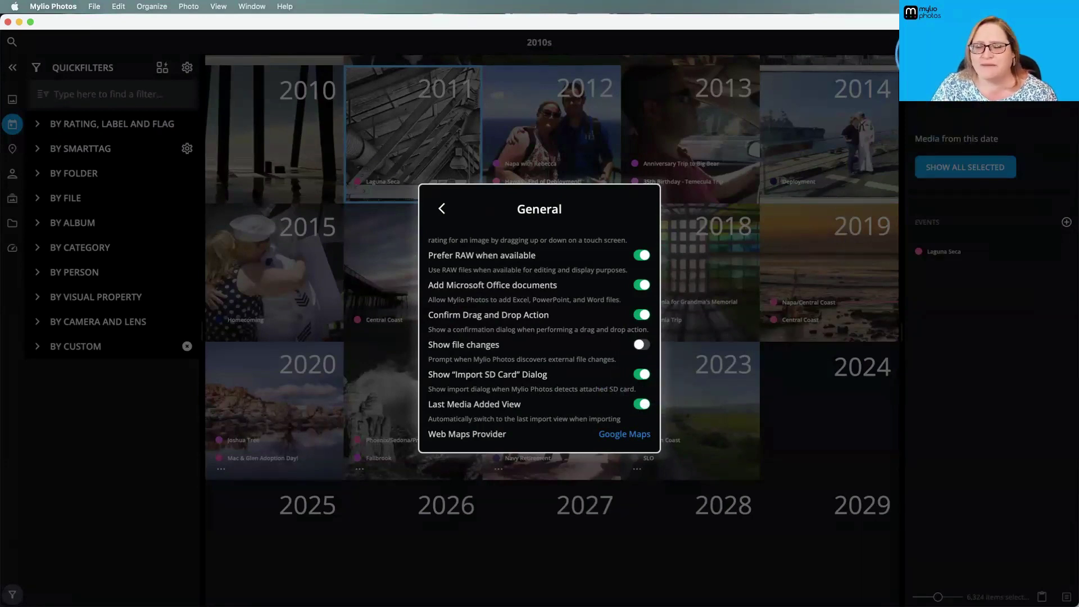
{"action": "left_click", "coordinate": [849, 104]}
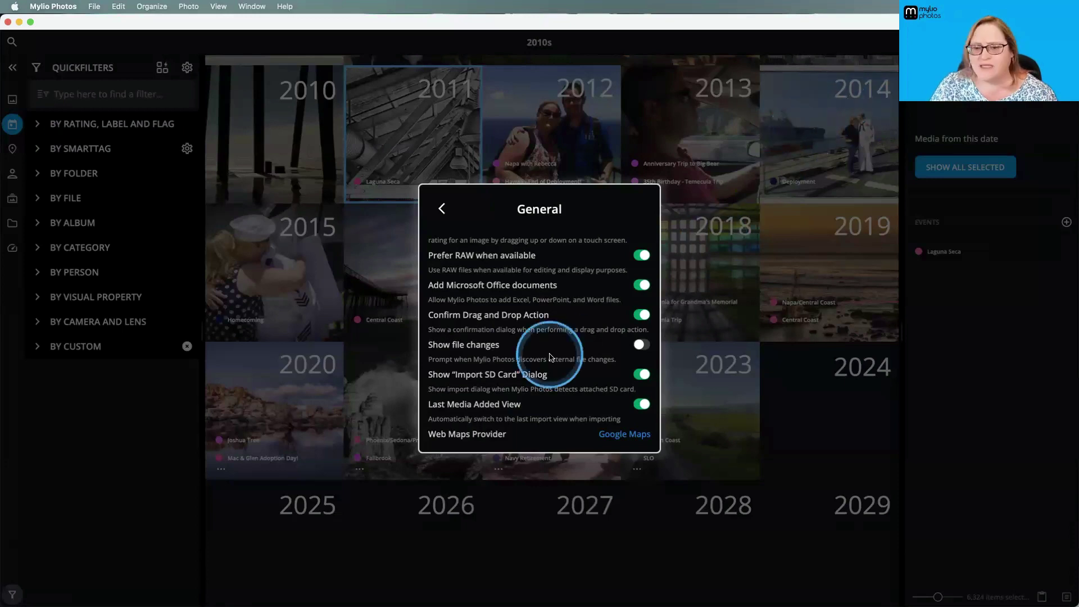
{"action": "scroll", "coordinate": [506, 362], "scroll_direction": "down", "scroll_amount": 1}
{"action": "scroll", "coordinate": [488, 376], "scroll_direction": "up", "scroll_amount": 1}
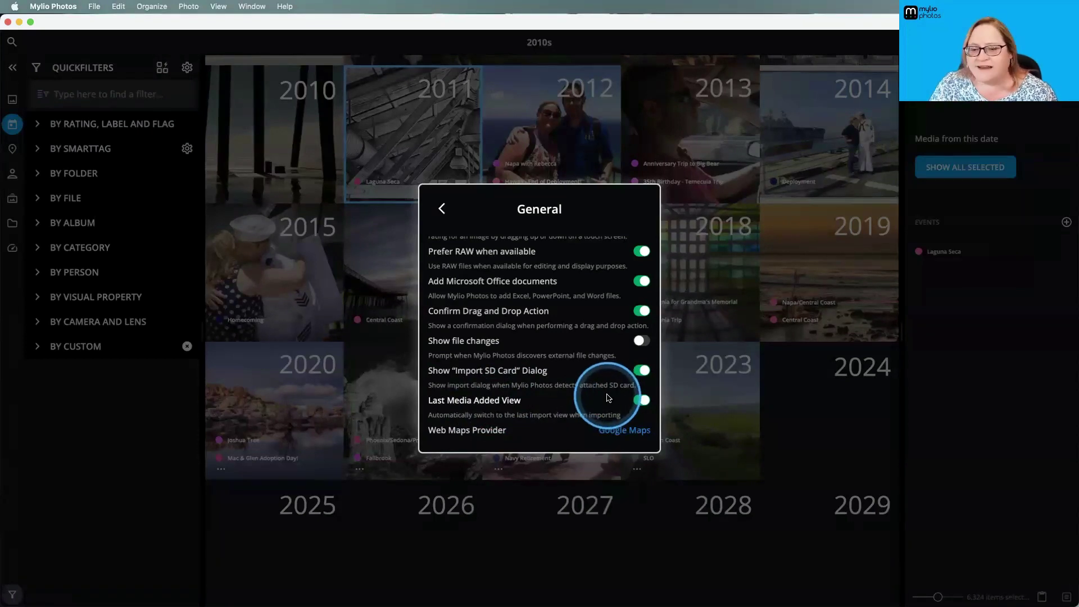
{"action": "scroll", "coordinate": [596, 404], "scroll_direction": "down", "scroll_amount": 2}
{"action": "scroll", "coordinate": [494, 433], "scroll_direction": "up", "scroll_amount": 1}
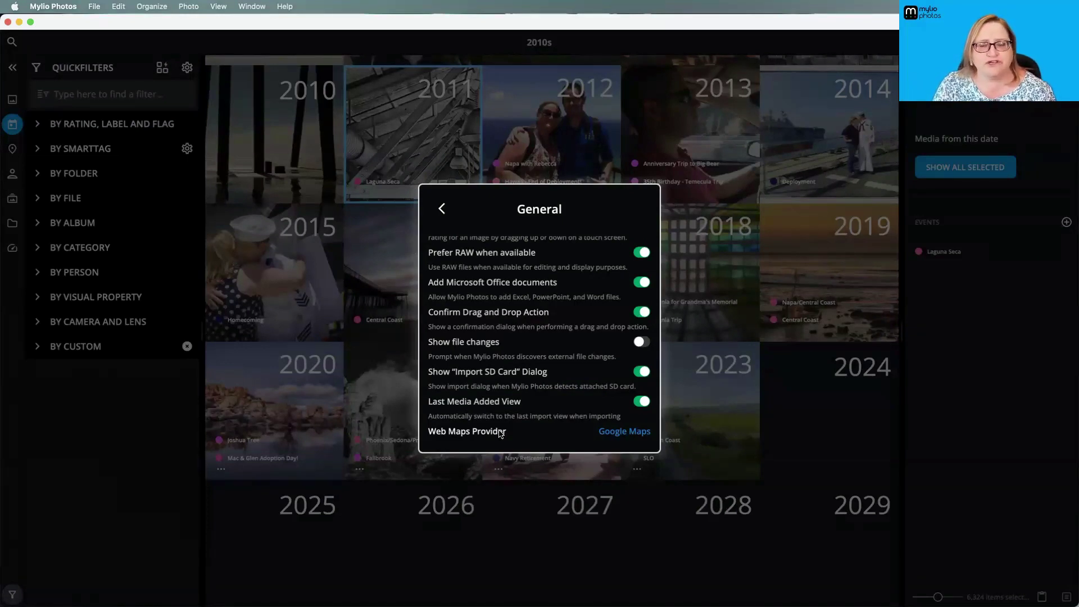
{"action": "left_click", "coordinate": [615, 442]}
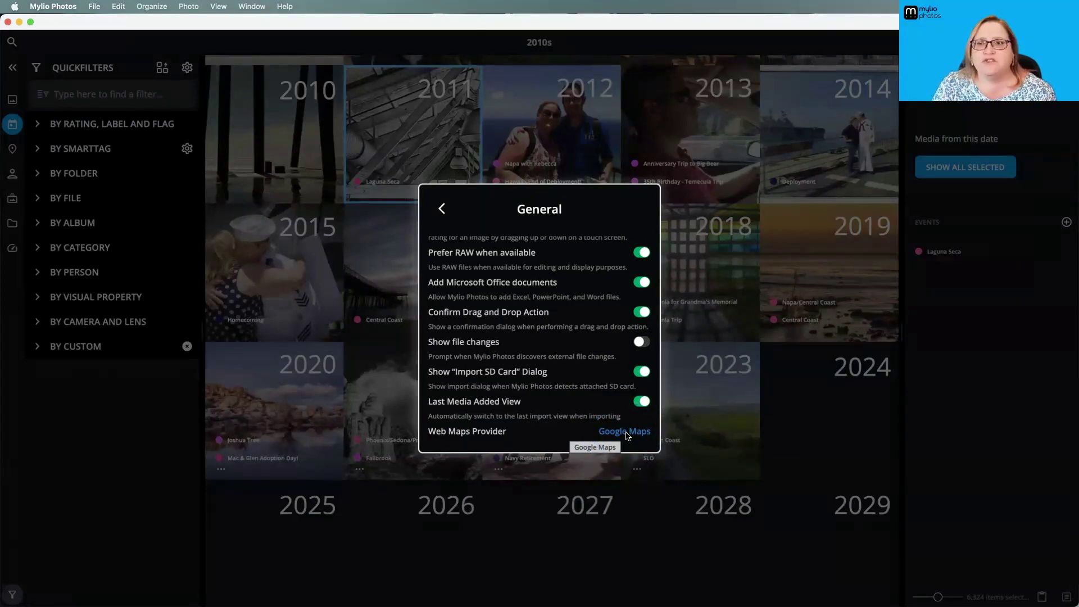
{"action": "left_click", "coordinate": [624, 433]}
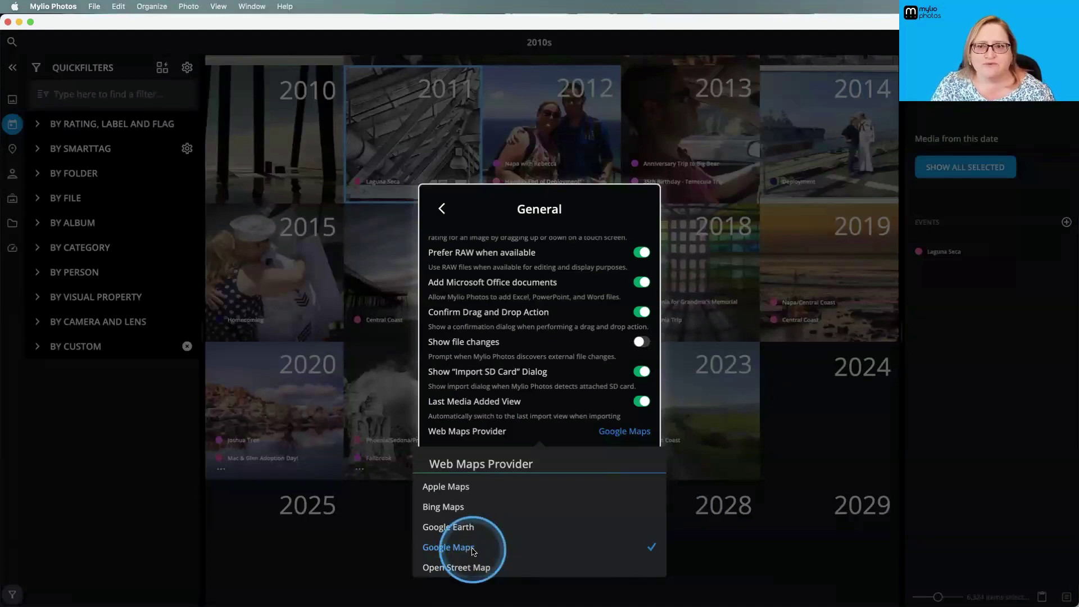
{"action": "left_click", "coordinate": [577, 438]}
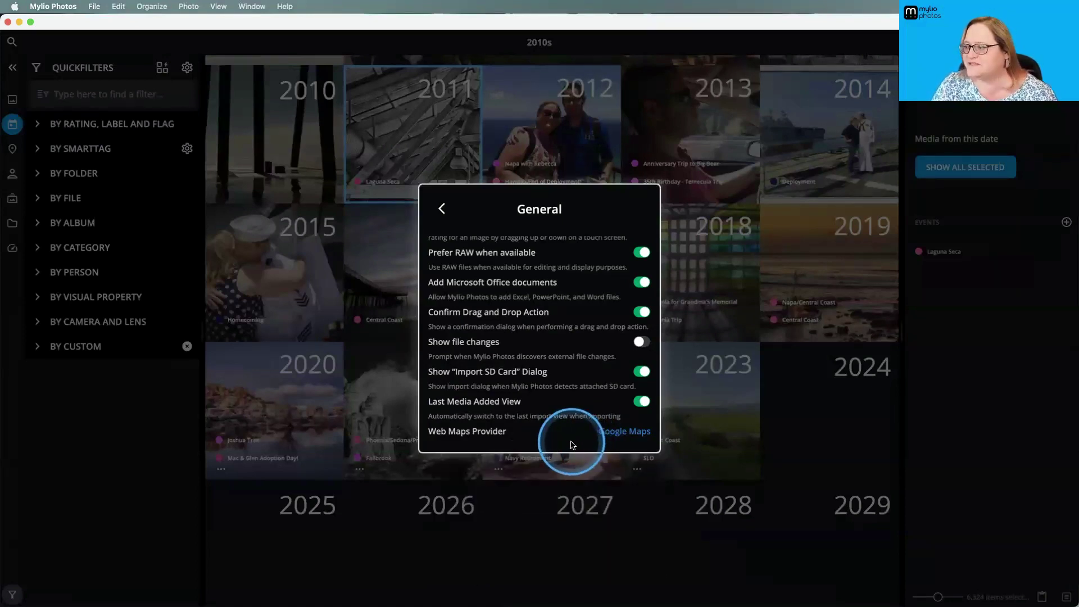
Step: Open the Sync settings and scroll through its toggles, all on except Sync over IP V6
{"action": "left_click", "coordinate": [444, 208]}
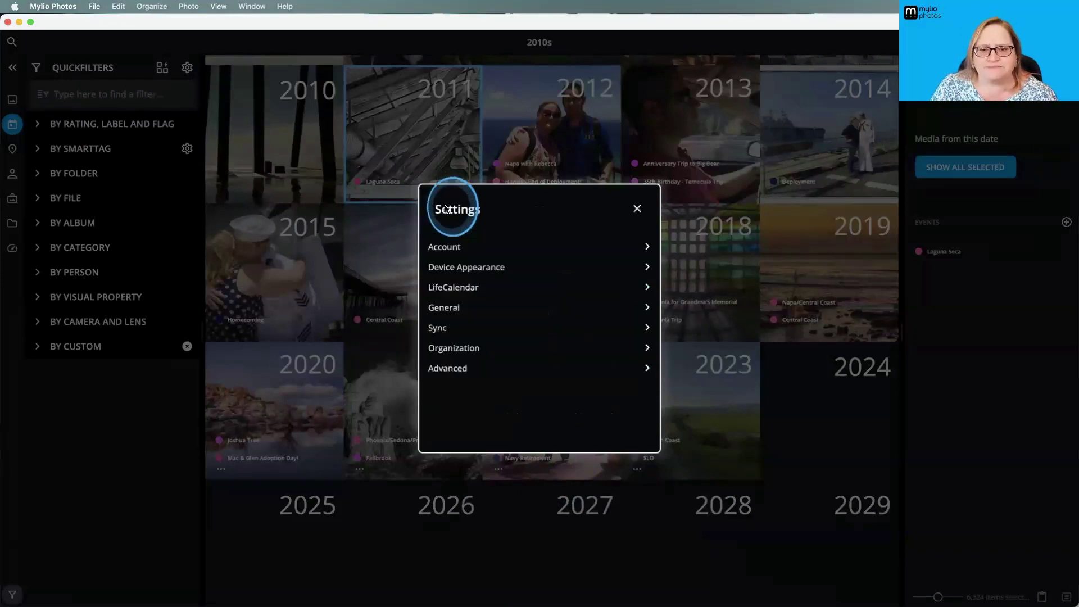
{"action": "left_click", "coordinate": [437, 328]}
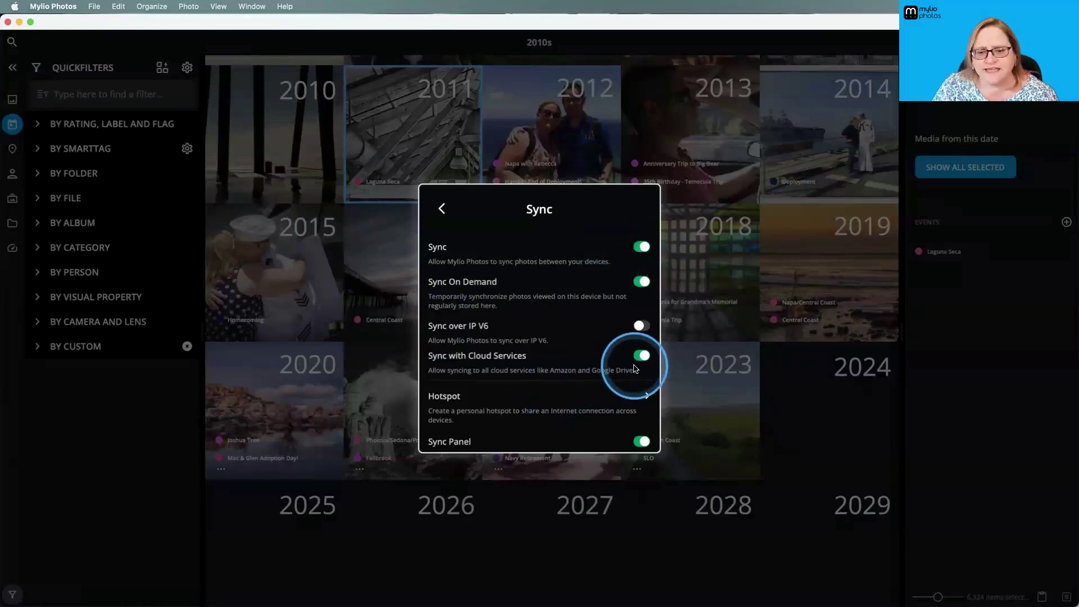
{"action": "scroll", "coordinate": [635, 394], "scroll_direction": "down", "scroll_amount": 1}
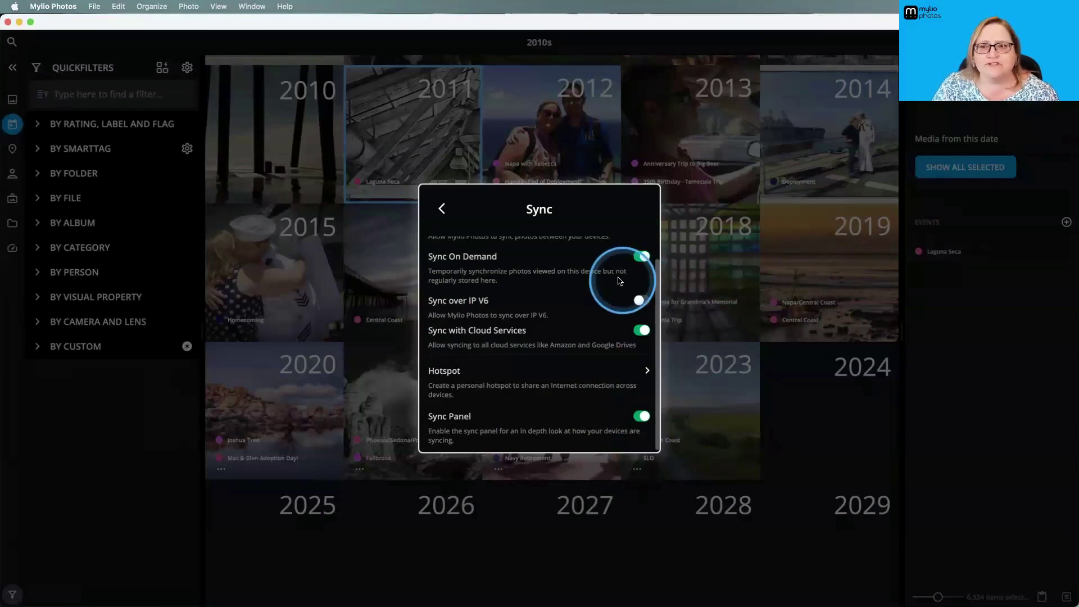
Step: Go back from Sync to the main Settings list and open the Organization settings
{"action": "left_click", "coordinate": [442, 210]}
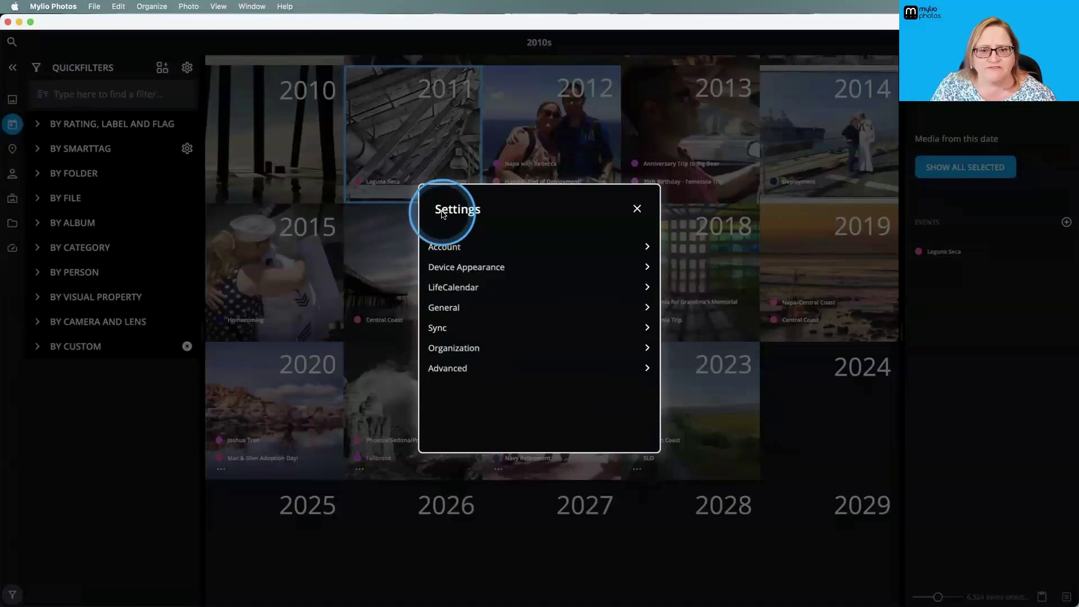
{"action": "left_click", "coordinate": [453, 350]}
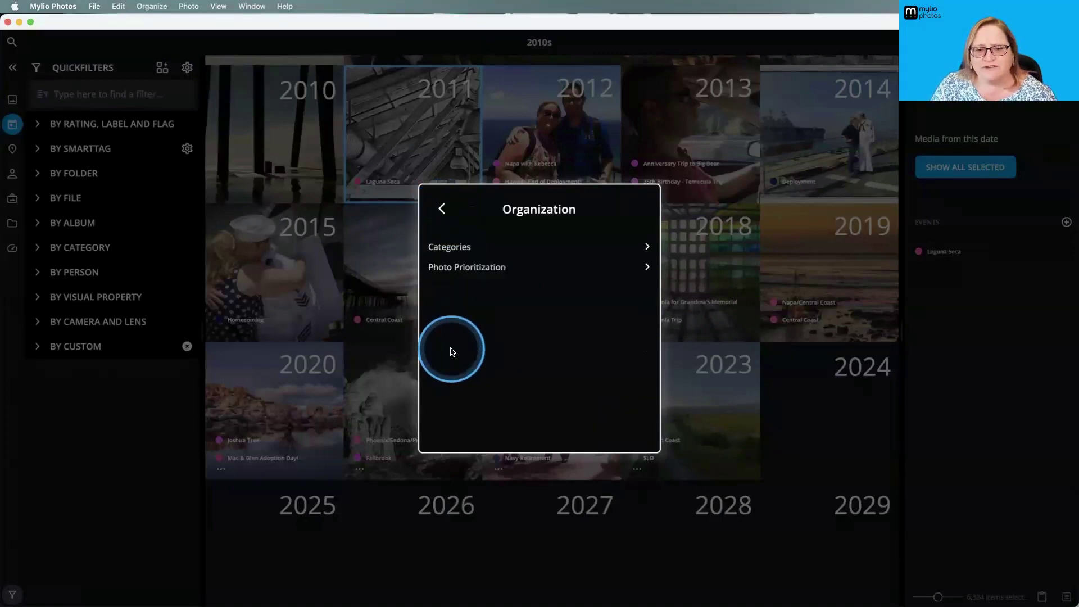
Step: Open the Categories list, scroll down it and move Workshop just below Personal
{"action": "left_click", "coordinate": [461, 249]}
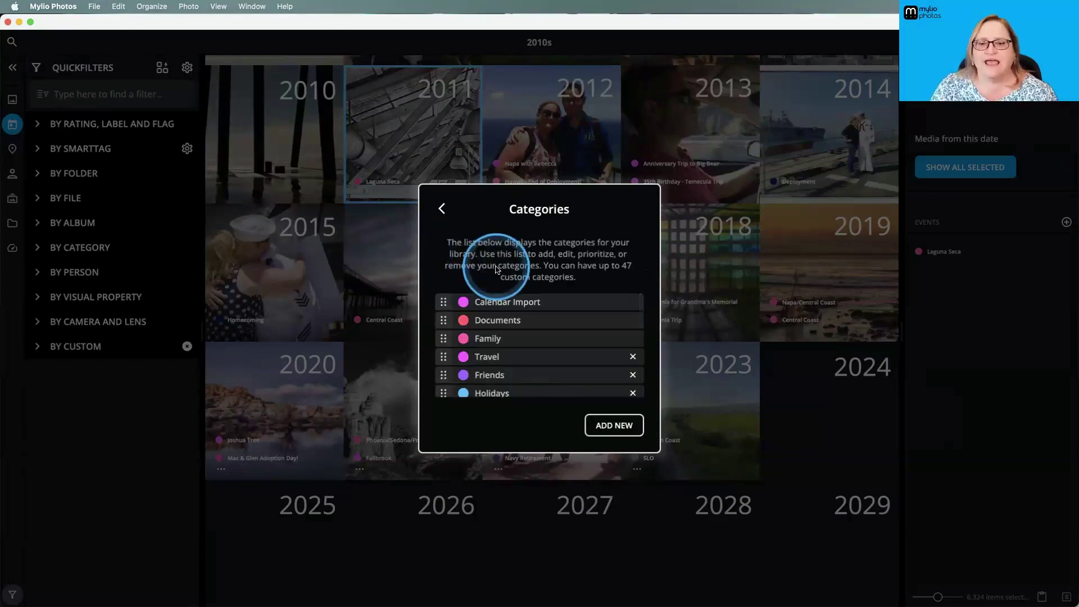
{"action": "scroll", "coordinate": [505, 298], "scroll_direction": "down", "scroll_amount": 2}
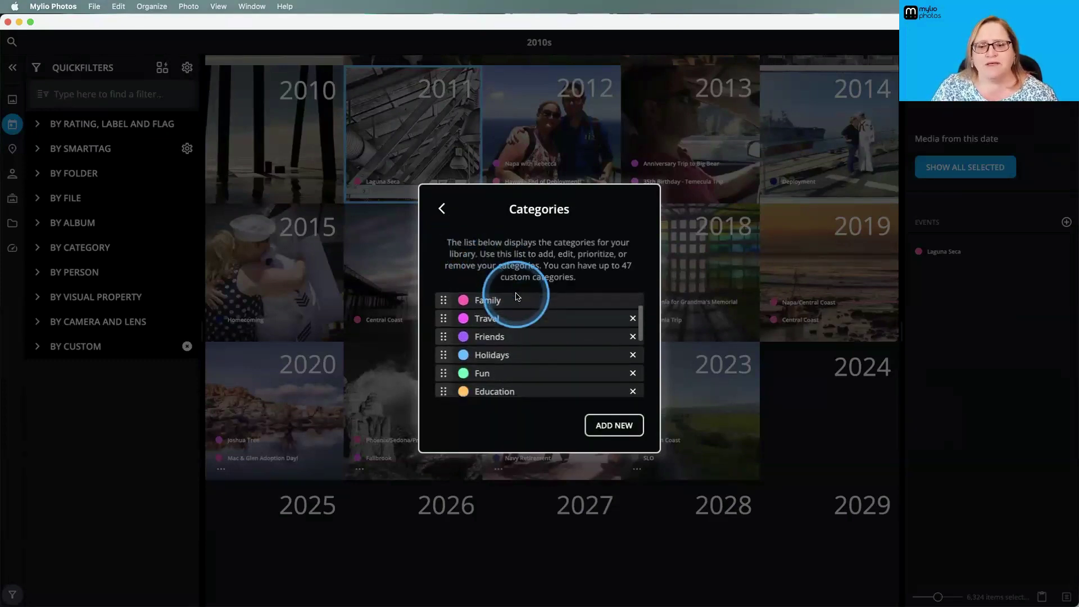
{"action": "scroll", "coordinate": [517, 296], "scroll_direction": "down", "scroll_amount": 4}
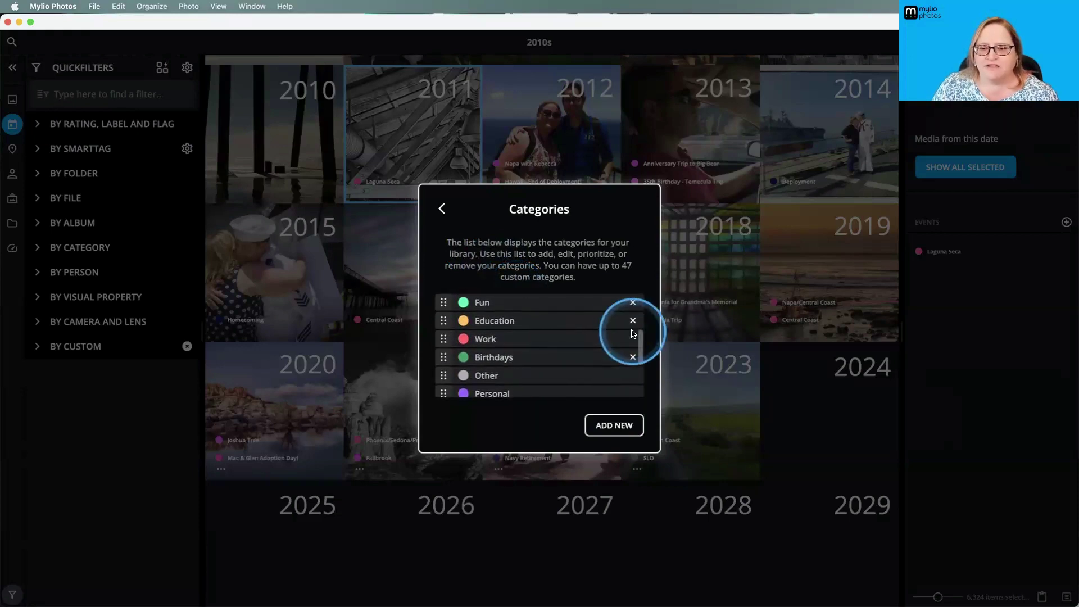
{"action": "scroll", "coordinate": [632, 330], "scroll_direction": "up", "scroll_amount": 1}
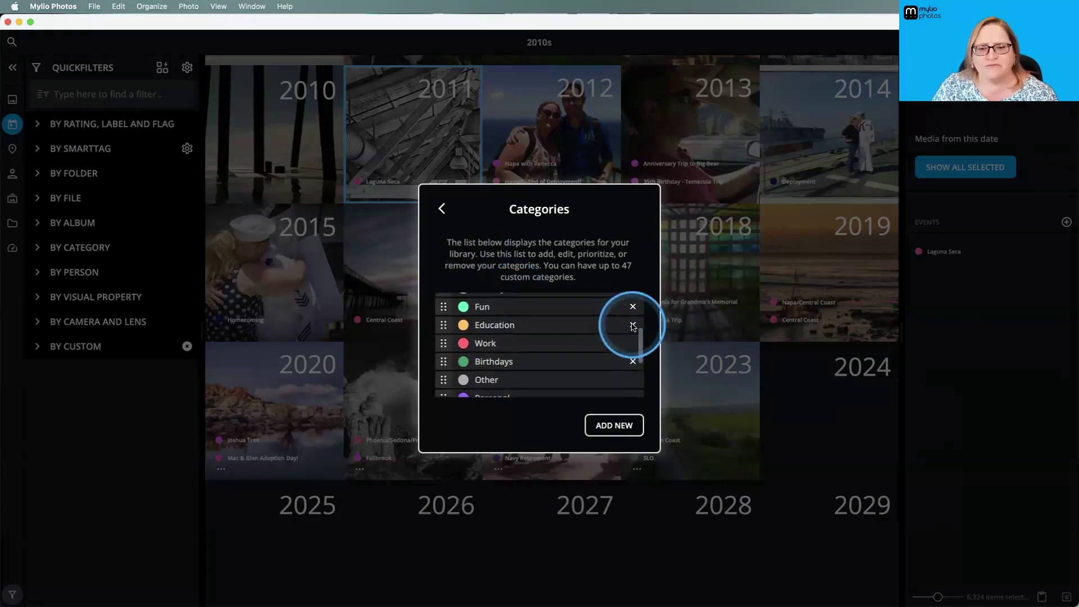
{"action": "scroll", "coordinate": [552, 355], "scroll_direction": "down", "scroll_amount": 1}
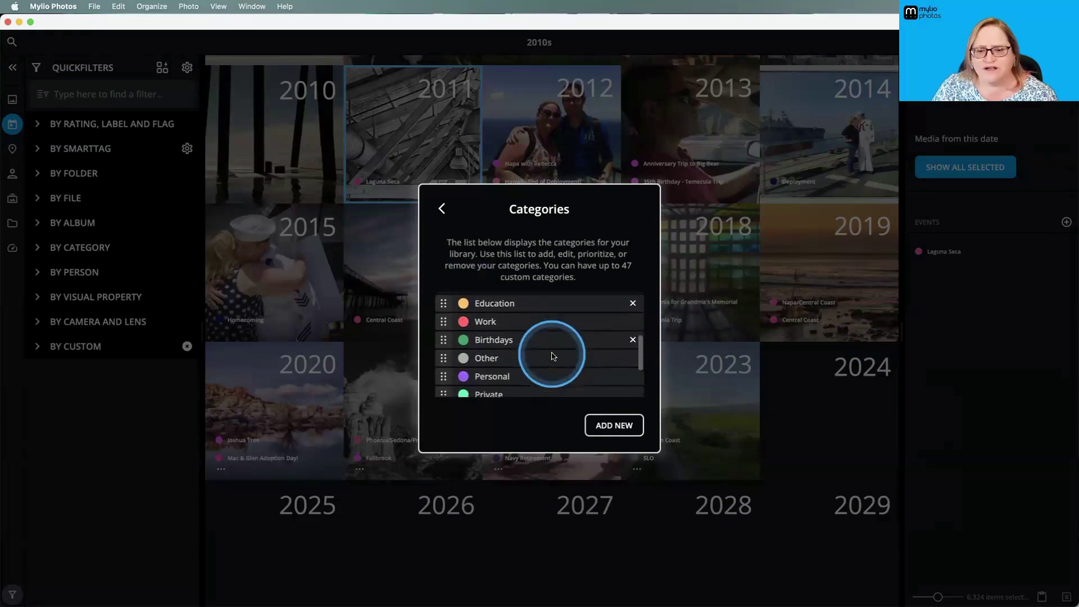
{"action": "scroll", "coordinate": [553, 371], "scroll_direction": "down", "scroll_amount": 1}
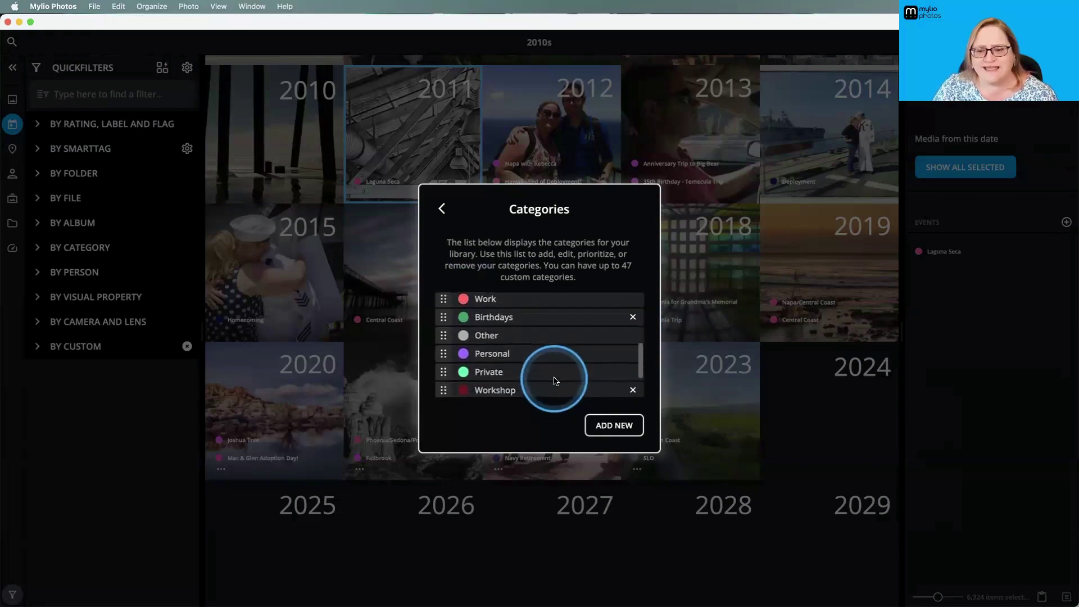
{"action": "scroll", "coordinate": [554, 381], "scroll_direction": "down", "scroll_amount": 3}
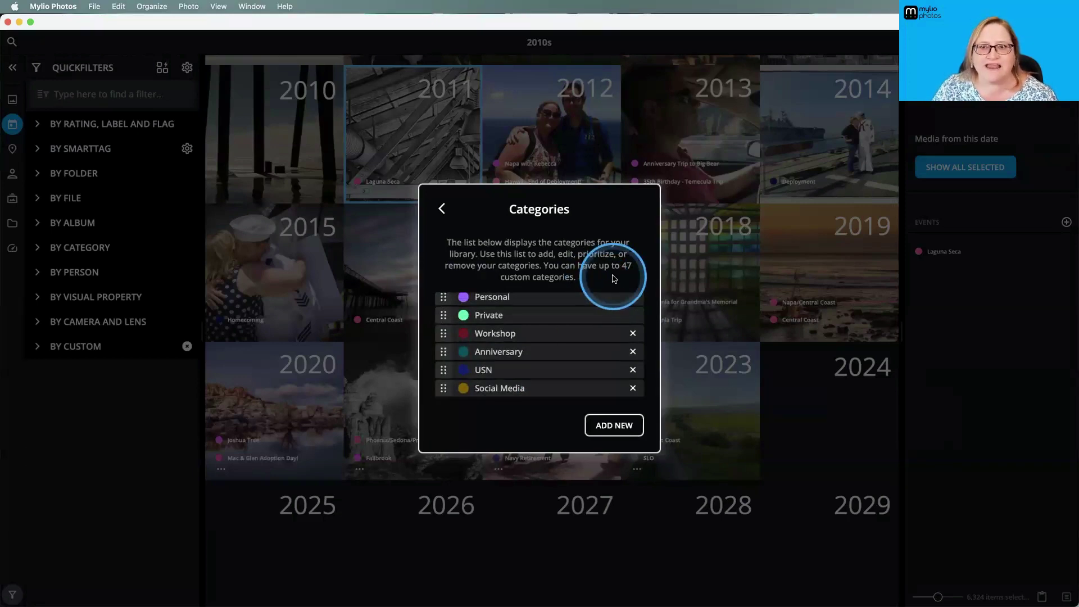
{"action": "left_click_drag", "start_coordinate": [465, 336], "coordinate": [448, 304]}
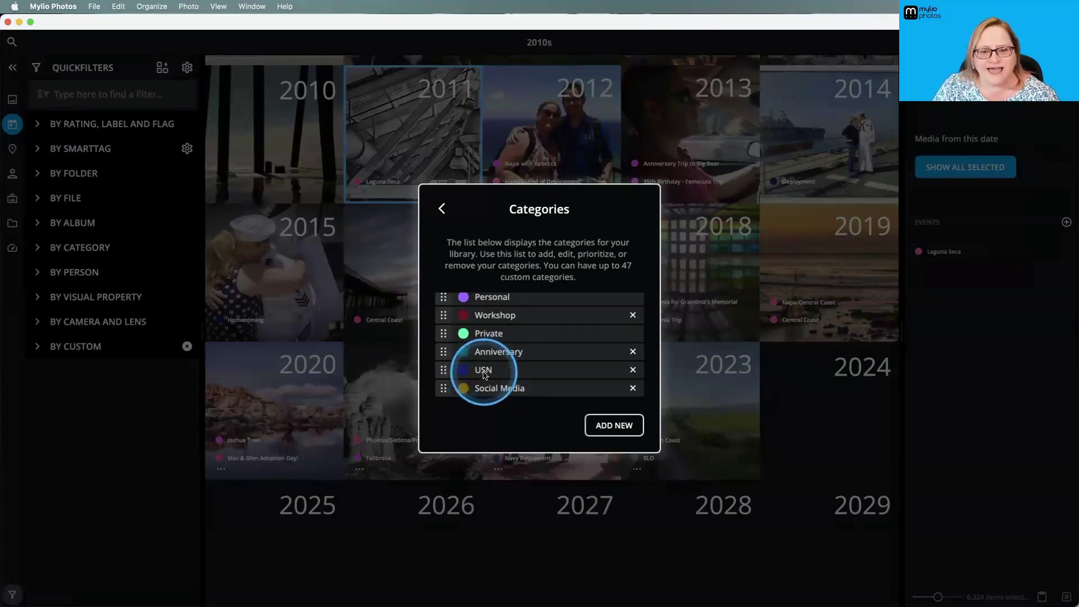
Step: Scroll back through the categories from Holidays to Other, then return to Organization
{"action": "scroll", "coordinate": [484, 374], "scroll_direction": "up", "scroll_amount": 1}
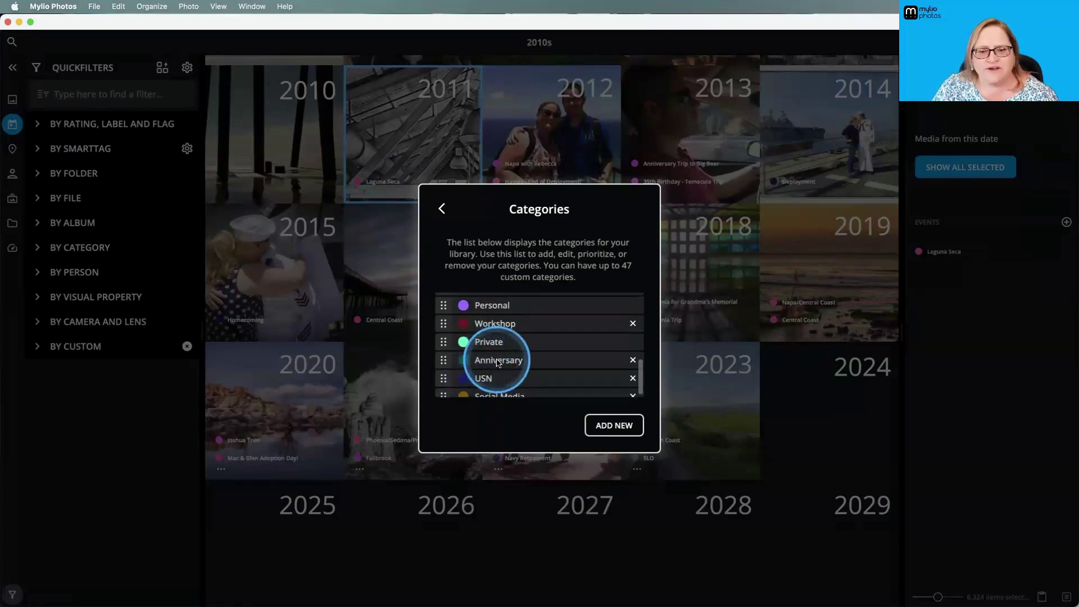
{"action": "scroll", "coordinate": [498, 363], "scroll_direction": "up", "scroll_amount": 3}
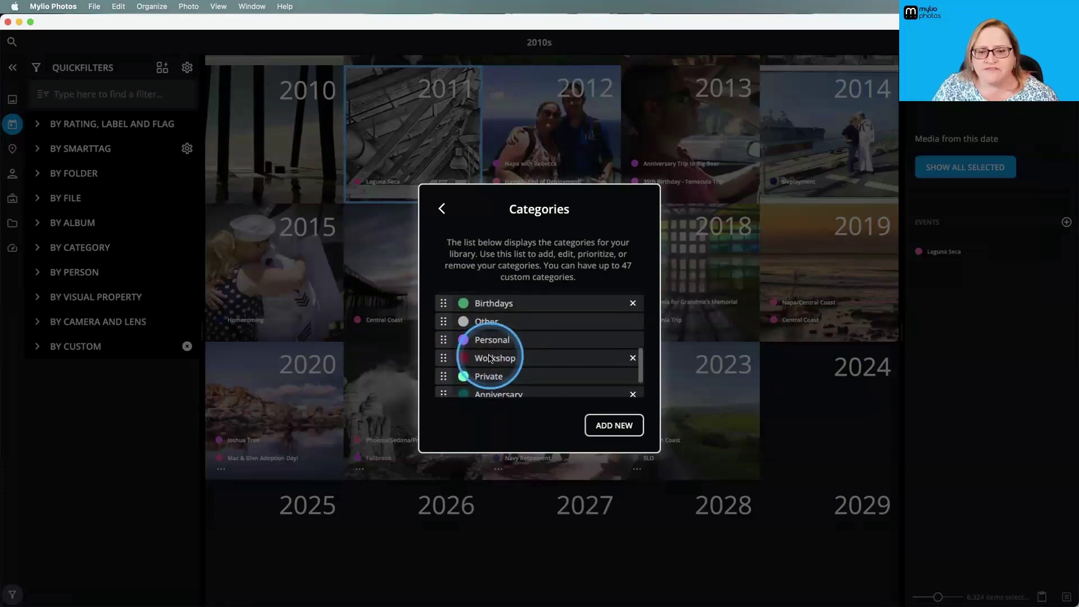
{"action": "scroll", "coordinate": [497, 354], "scroll_direction": "up", "scroll_amount": 2}
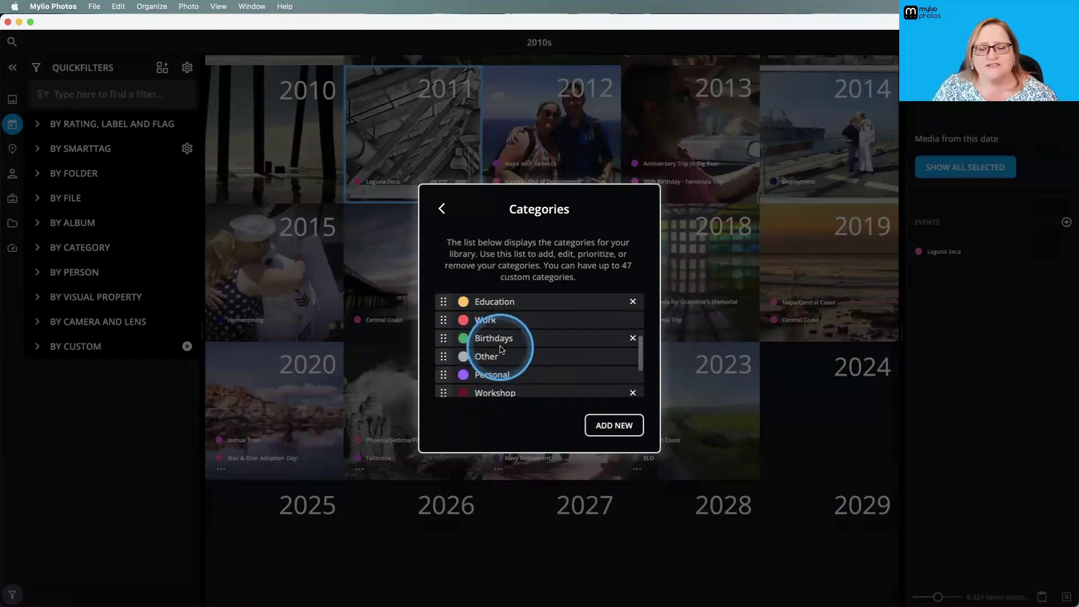
{"action": "scroll", "coordinate": [508, 349], "scroll_direction": "up", "scroll_amount": 5}
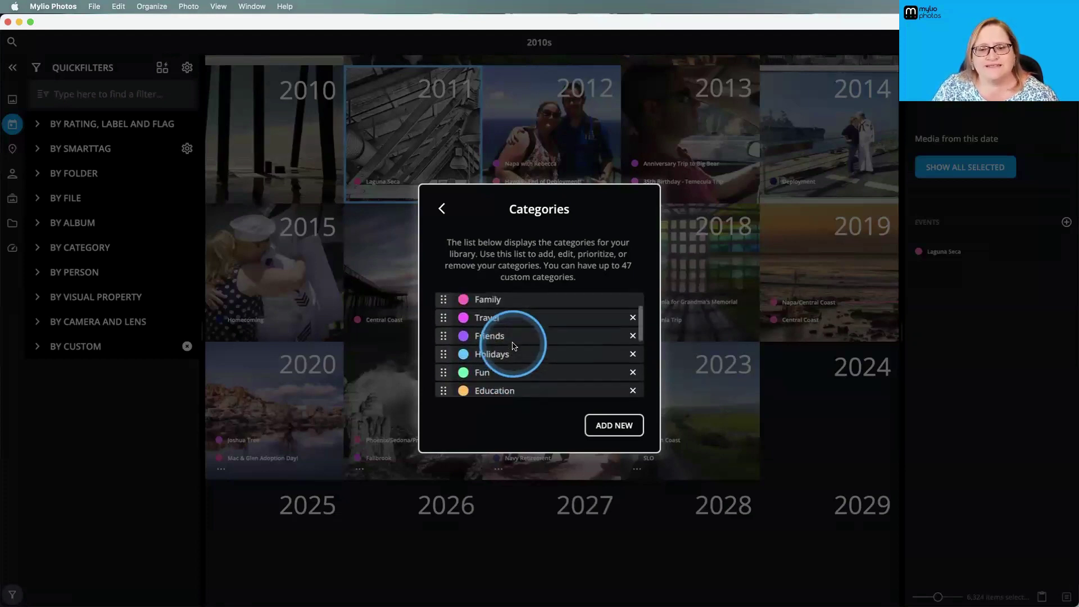
{"action": "scroll", "coordinate": [513, 346], "scroll_direction": "up", "scroll_amount": 3}
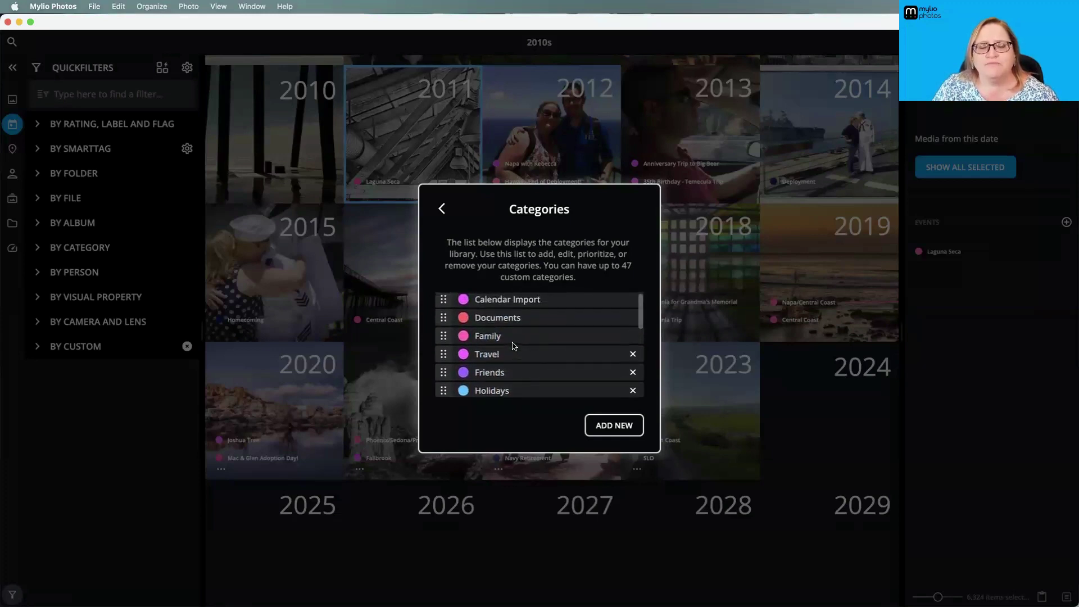
{"action": "scroll", "coordinate": [513, 345], "scroll_direction": "up", "scroll_amount": 1}
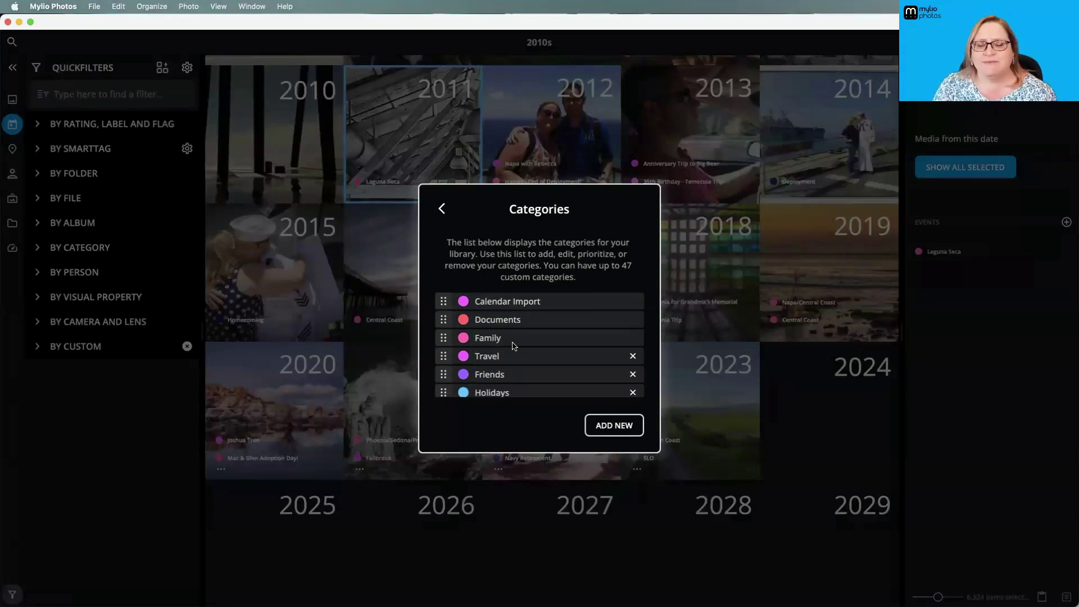
{"action": "left_click", "coordinate": [517, 343]}
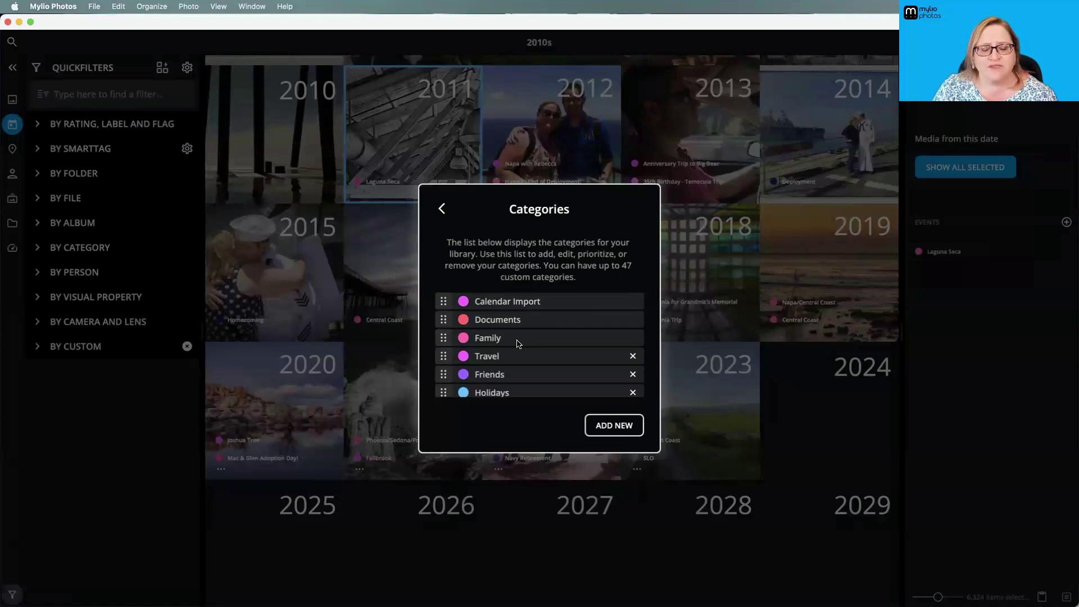
{"action": "left_click", "coordinate": [540, 337]}
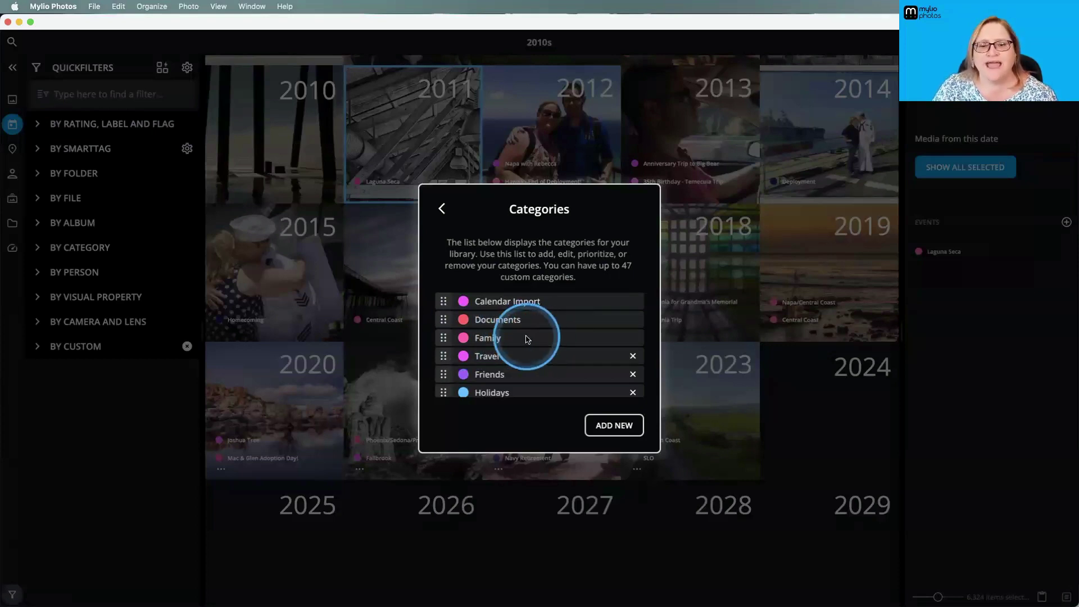
{"action": "scroll", "coordinate": [527, 339], "scroll_direction": "down", "scroll_amount": 5}
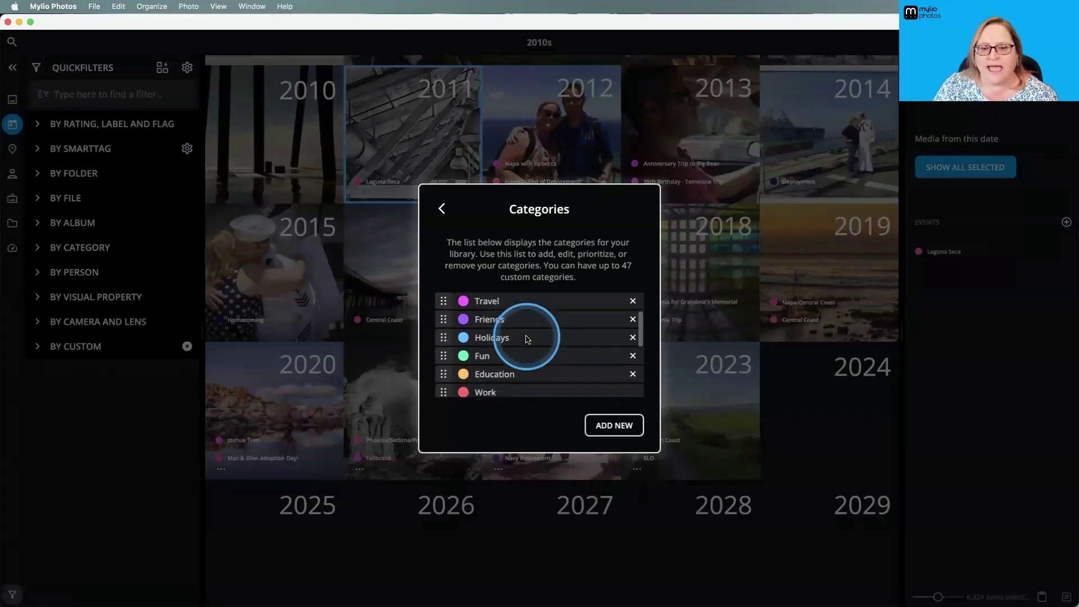
{"action": "scroll", "coordinate": [503, 361], "scroll_direction": "down", "scroll_amount": 1}
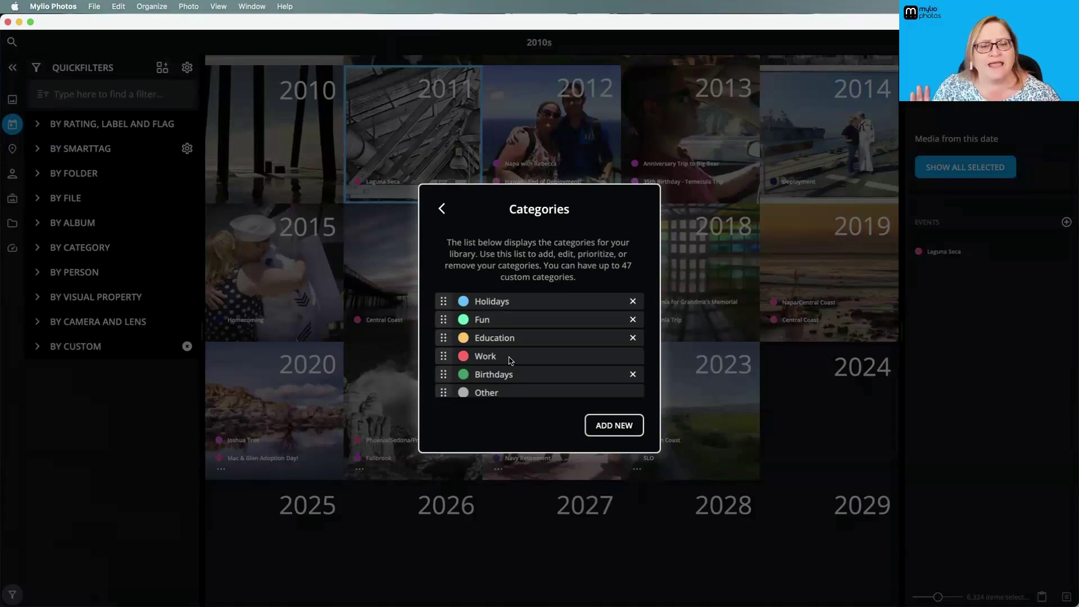
{"action": "left_click", "coordinate": [522, 381]}
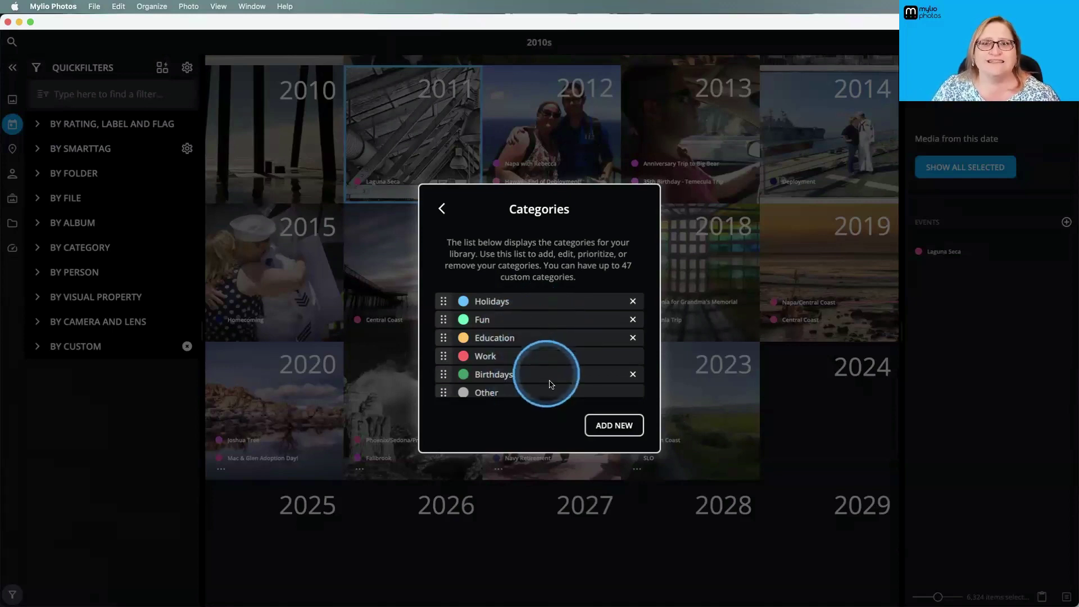
{"action": "left_click", "coordinate": [441, 209]}
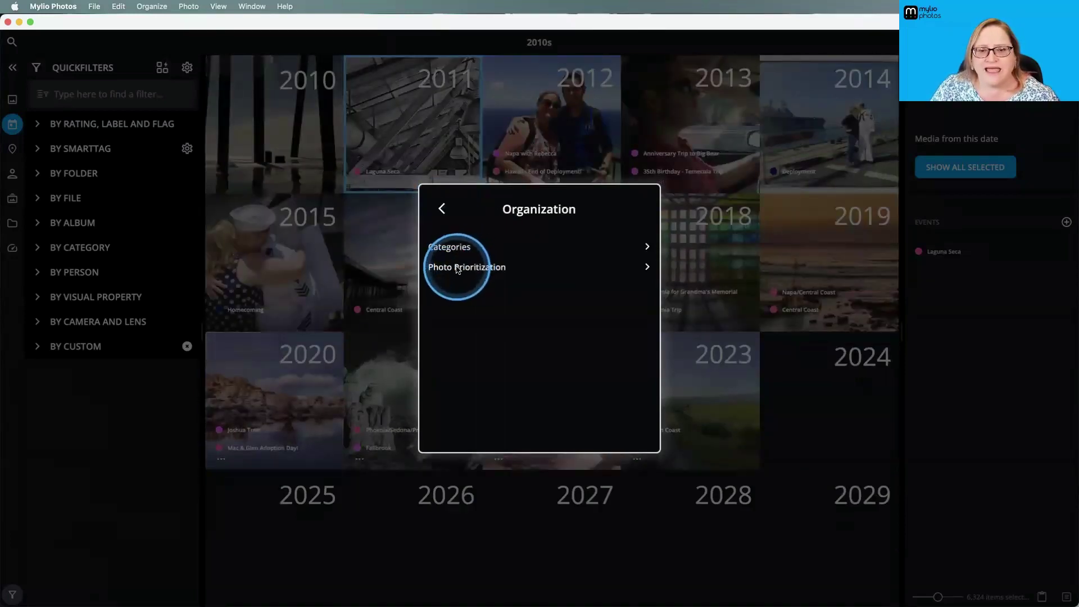
Step: Open Photo Prioritization and drag Single Dated to rank below Red
{"action": "left_click", "coordinate": [466, 267]}
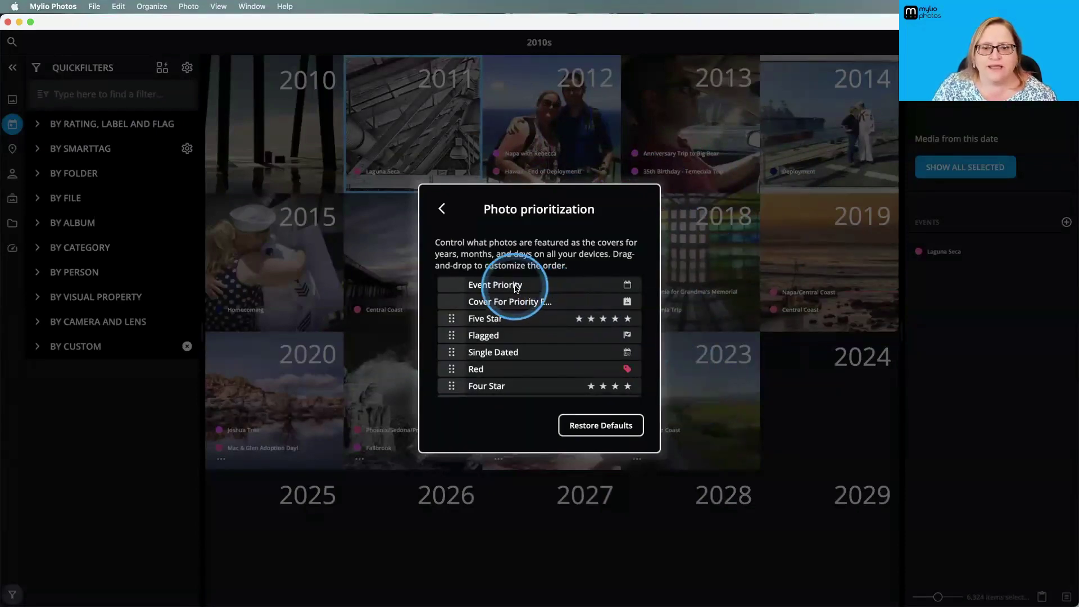
{"action": "scroll", "coordinate": [510, 344], "scroll_direction": "down", "scroll_amount": 1}
{"action": "scroll", "coordinate": [512, 344], "scroll_direction": "down", "scroll_amount": 1}
{"action": "scroll", "coordinate": [484, 331], "scroll_direction": "up", "scroll_amount": 3}
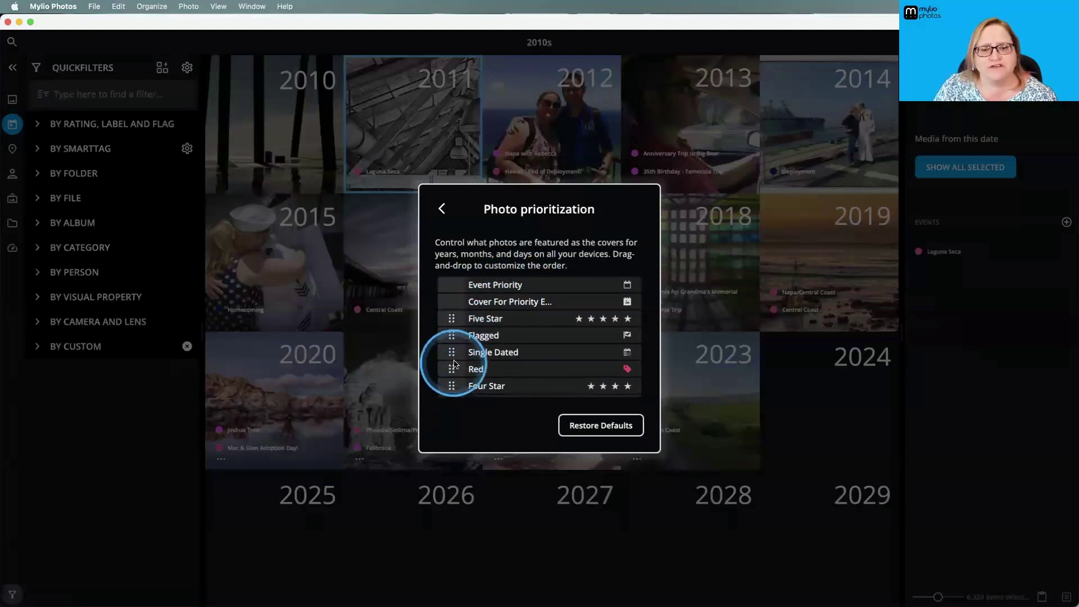
{"action": "left_click_drag", "start_coordinate": [452, 353], "coordinate": [462, 384]}
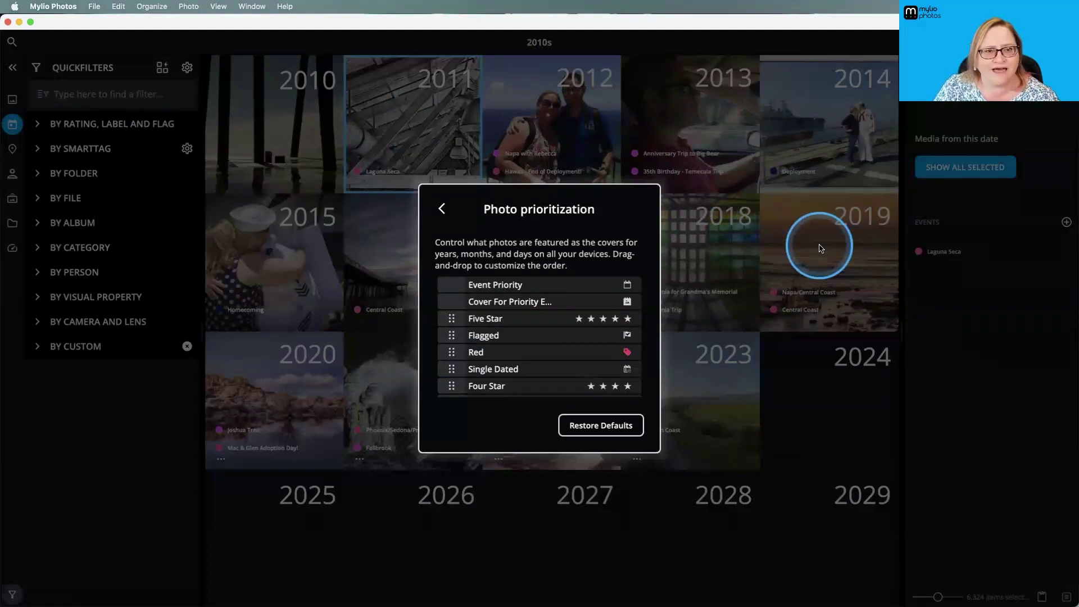
Step: Scroll through the rest of the priority list, down to Edited and In Album
{"action": "scroll", "coordinate": [509, 315], "scroll_direction": "down", "scroll_amount": 2}
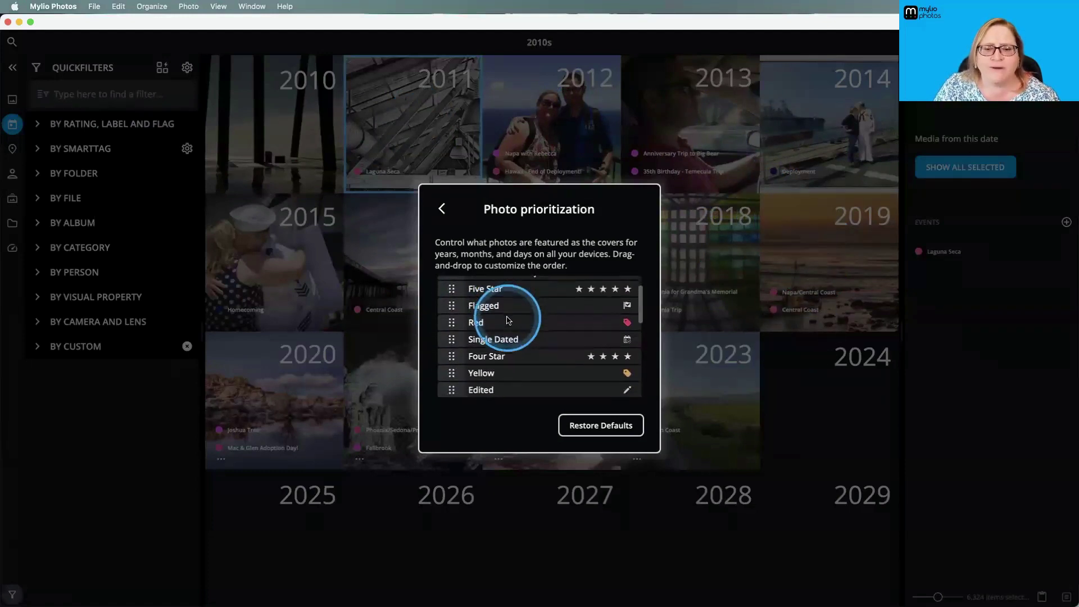
{"action": "scroll", "coordinate": [508, 319], "scroll_direction": "down", "scroll_amount": 6}
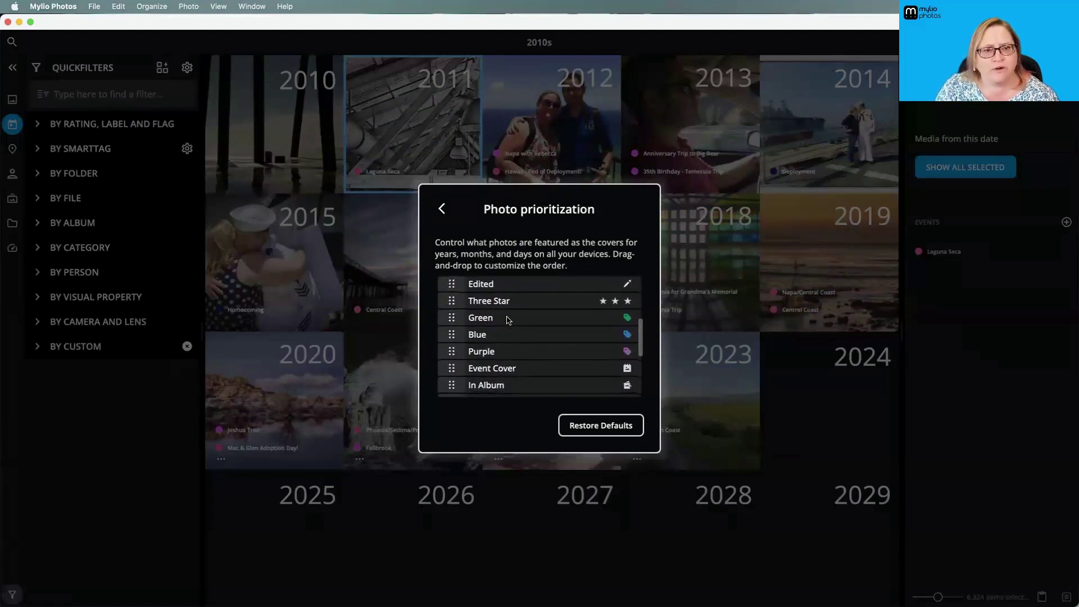
{"action": "scroll", "coordinate": [508, 320], "scroll_direction": "down", "scroll_amount": 1}
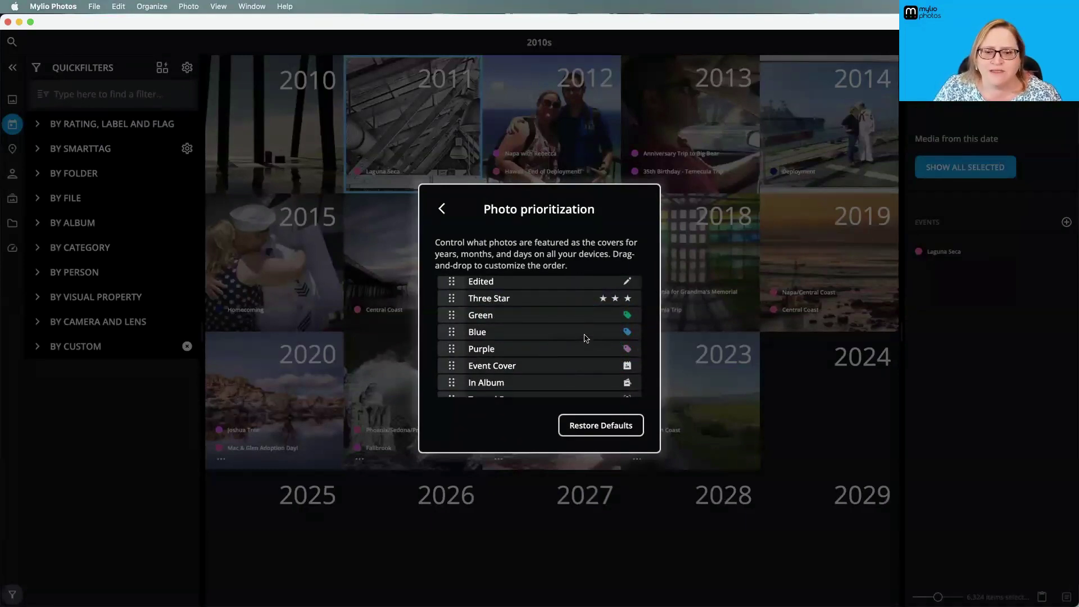
{"action": "scroll", "coordinate": [586, 326], "scroll_direction": "up", "scroll_amount": 5}
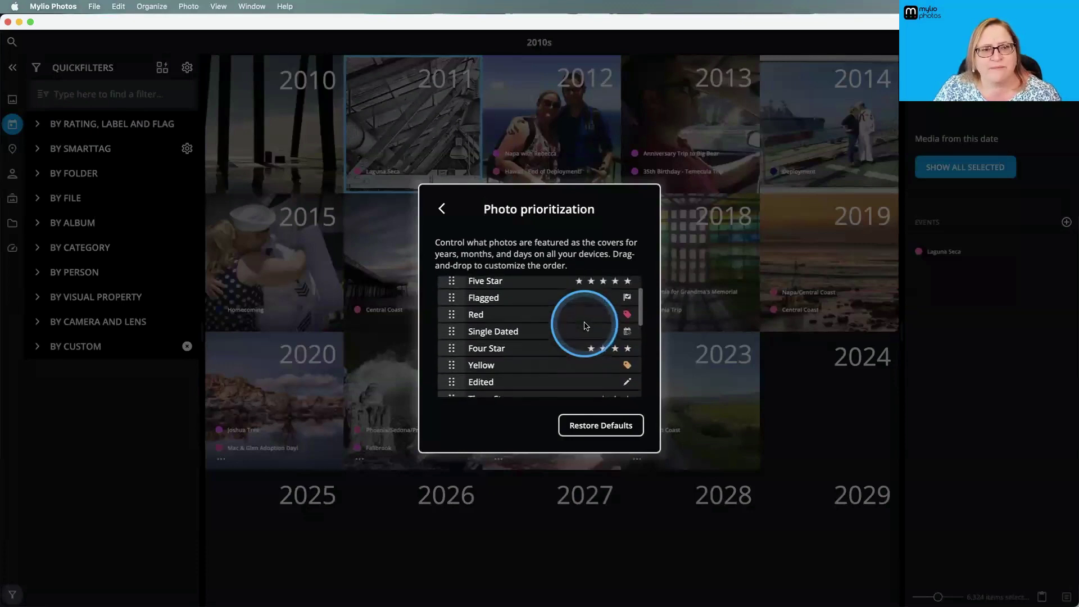
{"action": "scroll", "coordinate": [585, 326], "scroll_direction": "up", "scroll_amount": 1}
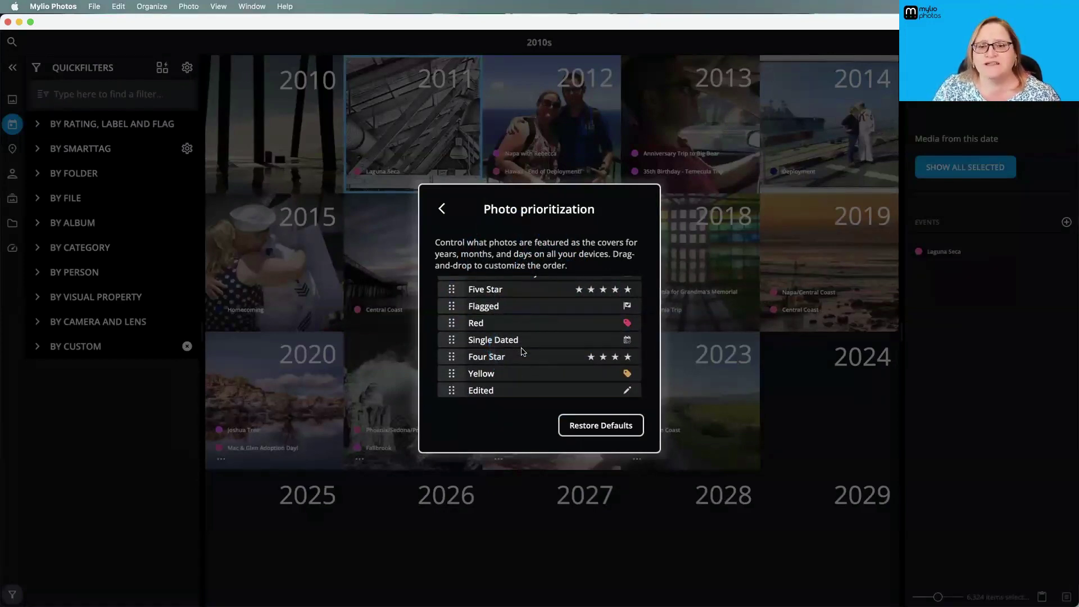
Step: Open Advanced settings, read the face detection and SmartTags options (OCR, Places lookup), then go back
{"action": "left_click", "coordinate": [443, 209]}
{"action": "left_click", "coordinate": [443, 208]}
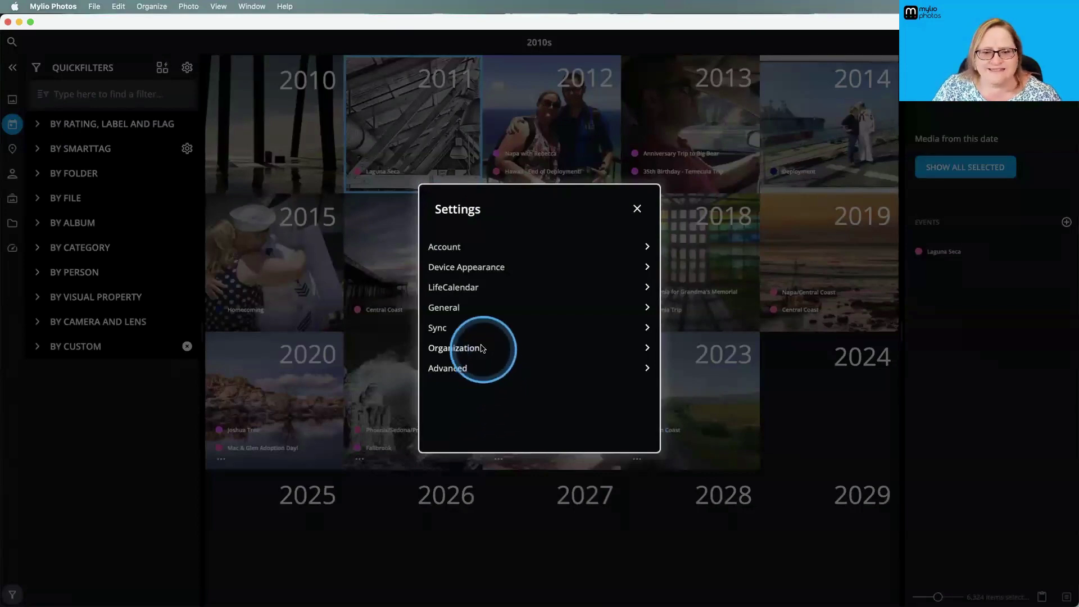
{"action": "left_click", "coordinate": [448, 368]}
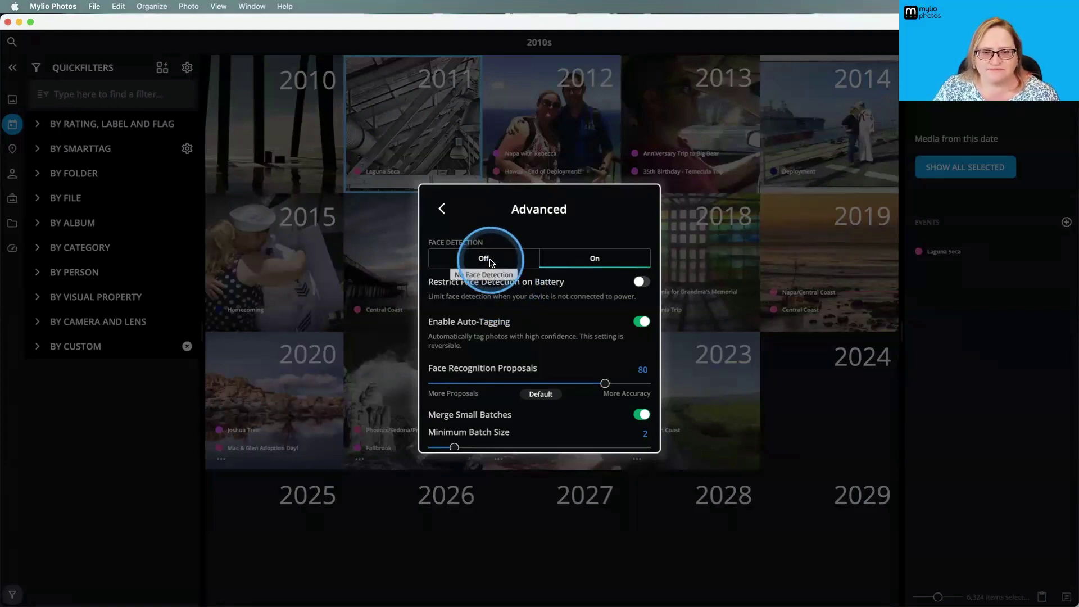
{"action": "scroll", "coordinate": [517, 299], "scroll_direction": "down", "scroll_amount": 2}
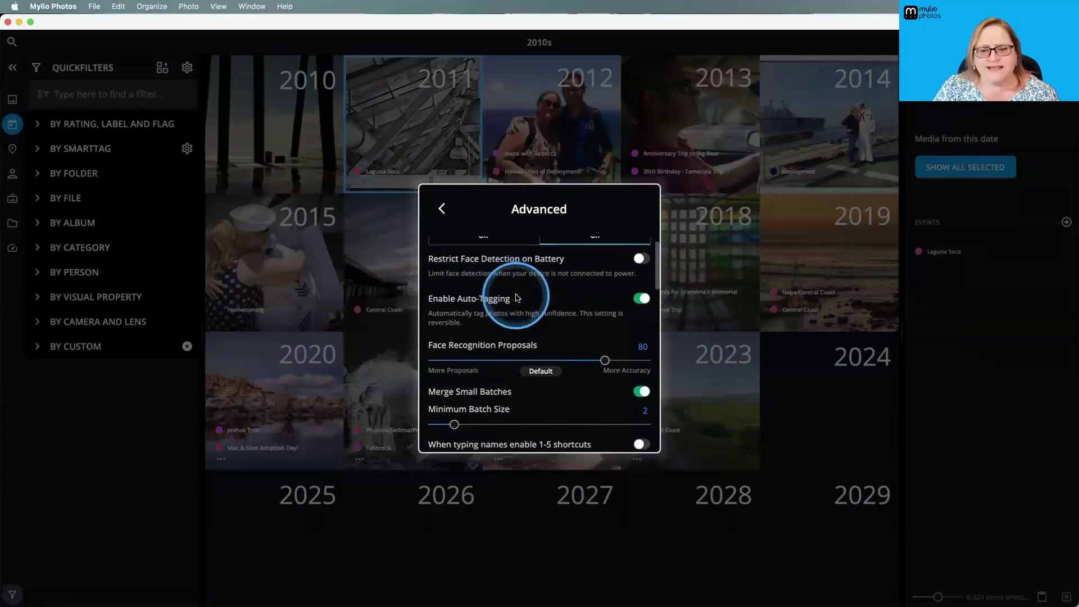
{"action": "scroll", "coordinate": [518, 298], "scroll_direction": "down", "scroll_amount": 4}
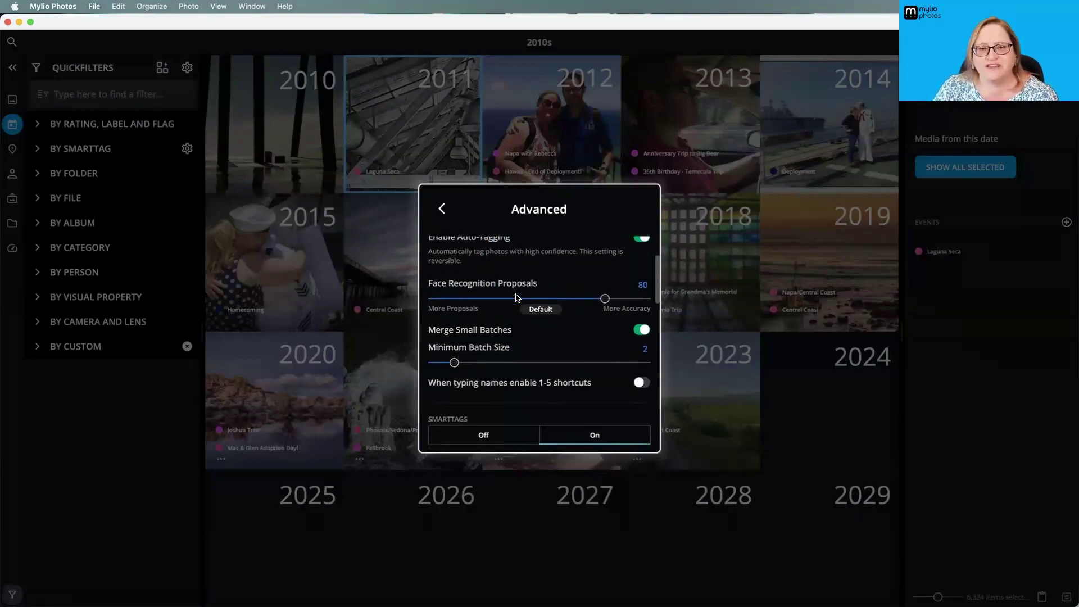
{"action": "scroll", "coordinate": [571, 321], "scroll_direction": "down", "scroll_amount": 5}
{"action": "scroll", "coordinate": [571, 322], "scroll_direction": "down", "scroll_amount": 6}
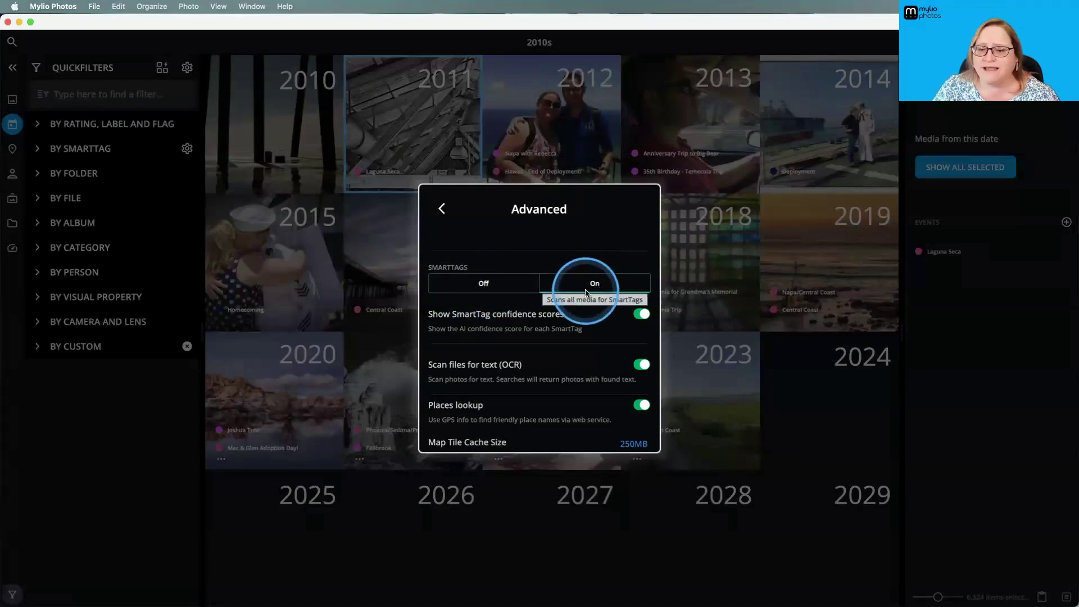
{"action": "scroll", "coordinate": [585, 292], "scroll_direction": "down", "scroll_amount": 2}
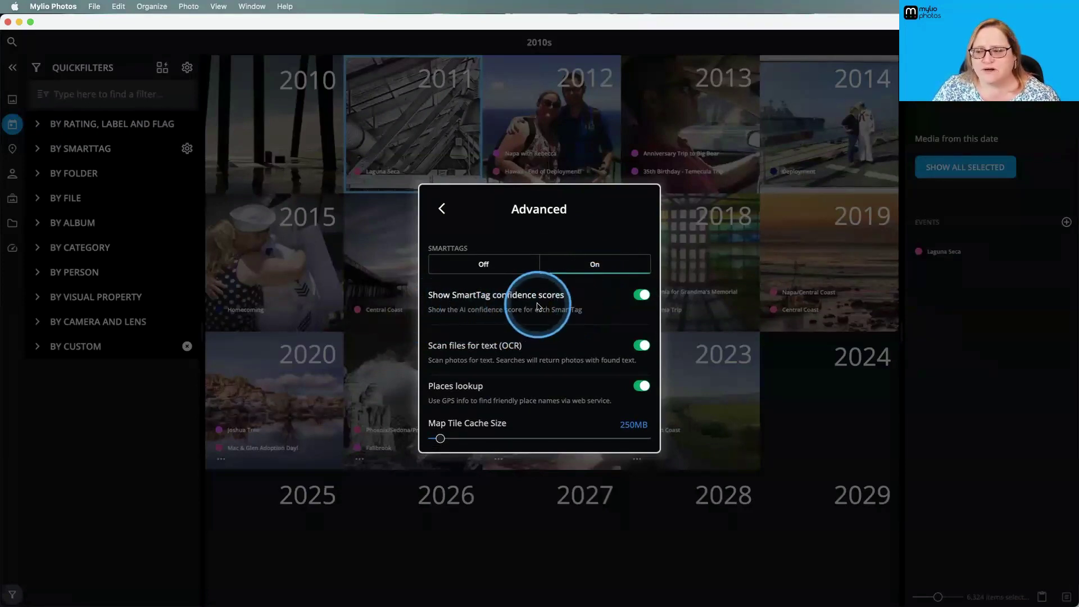
{"action": "left_click", "coordinate": [441, 209]}
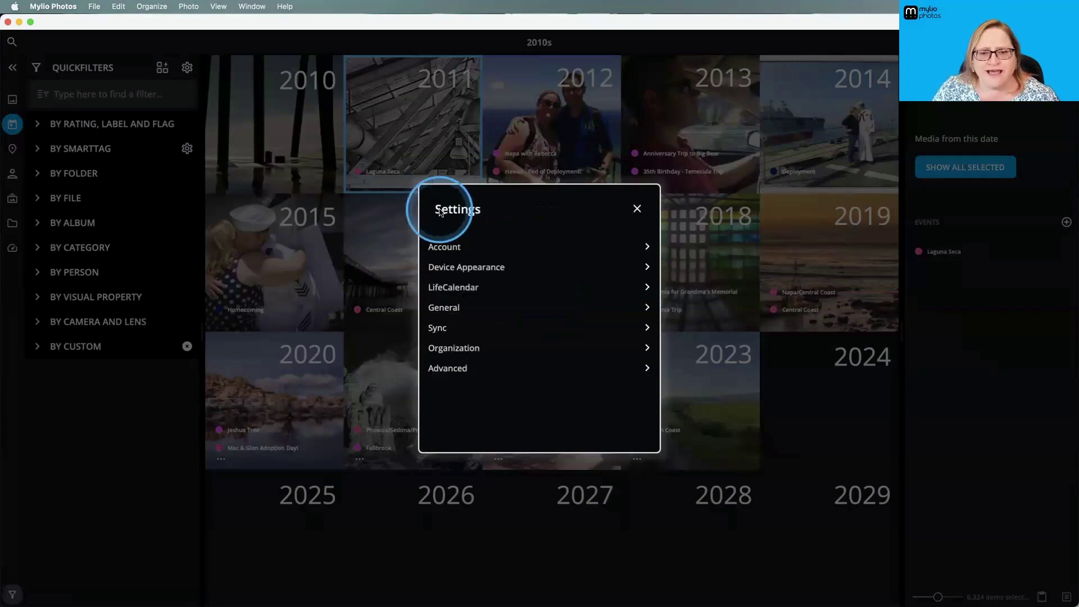
Step: Close Settings, view photo 230727_0224.cr3 and expand all eleven SmartTags, Bright to Water
{"action": "left_click", "coordinate": [636, 209]}
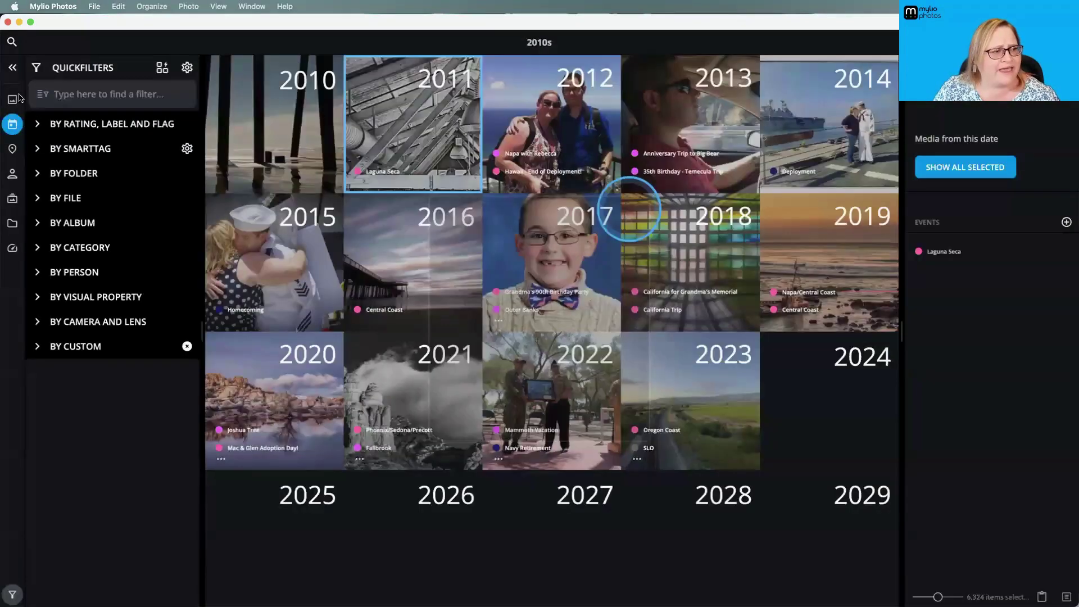
{"action": "left_click", "coordinate": [16, 100]}
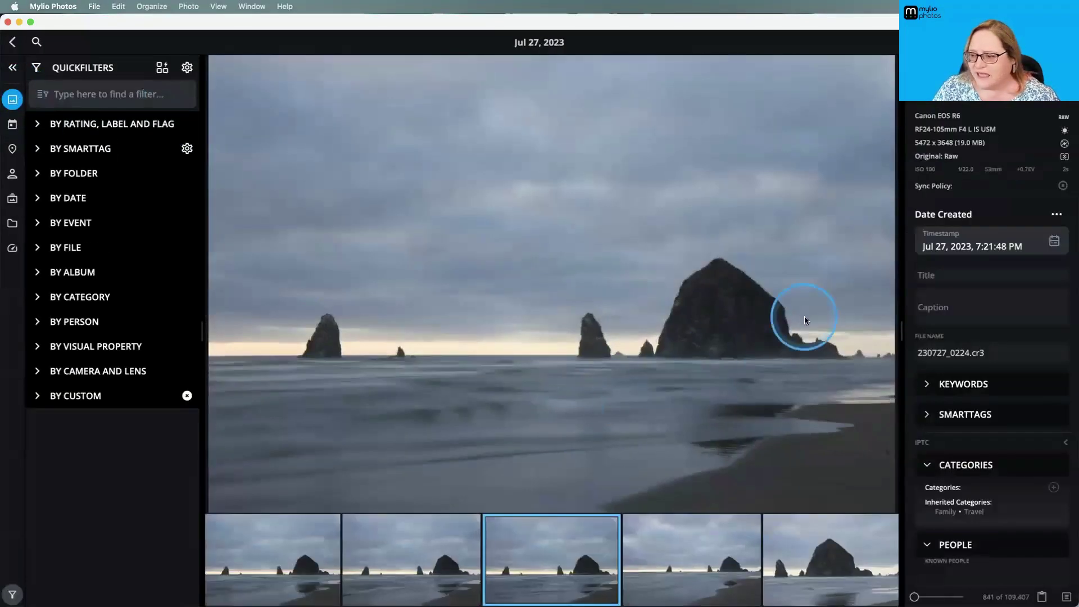
{"action": "scroll", "coordinate": [1006, 430], "scroll_direction": "down", "scroll_amount": 4}
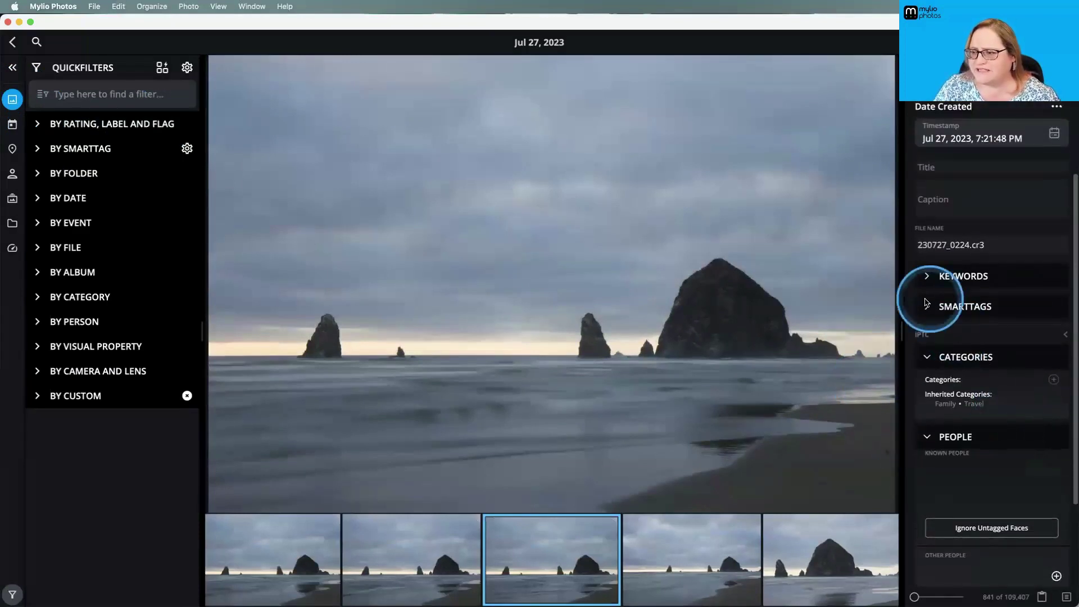
{"action": "left_click", "coordinate": [926, 304]}
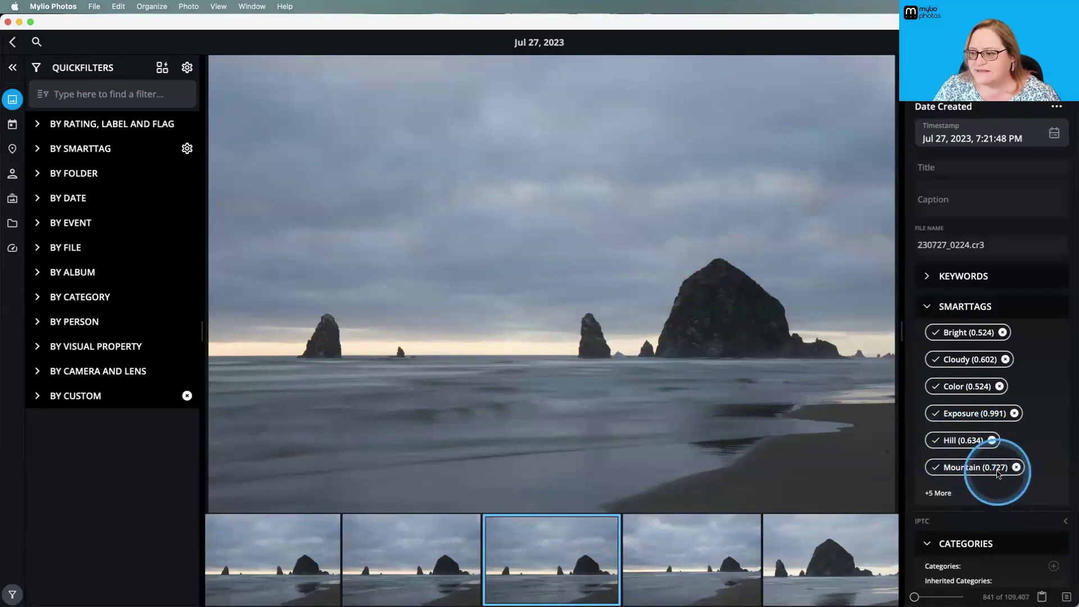
{"action": "left_click", "coordinate": [939, 493]}
{"action": "scroll", "coordinate": [974, 439], "scroll_direction": "down", "scroll_amount": 3}
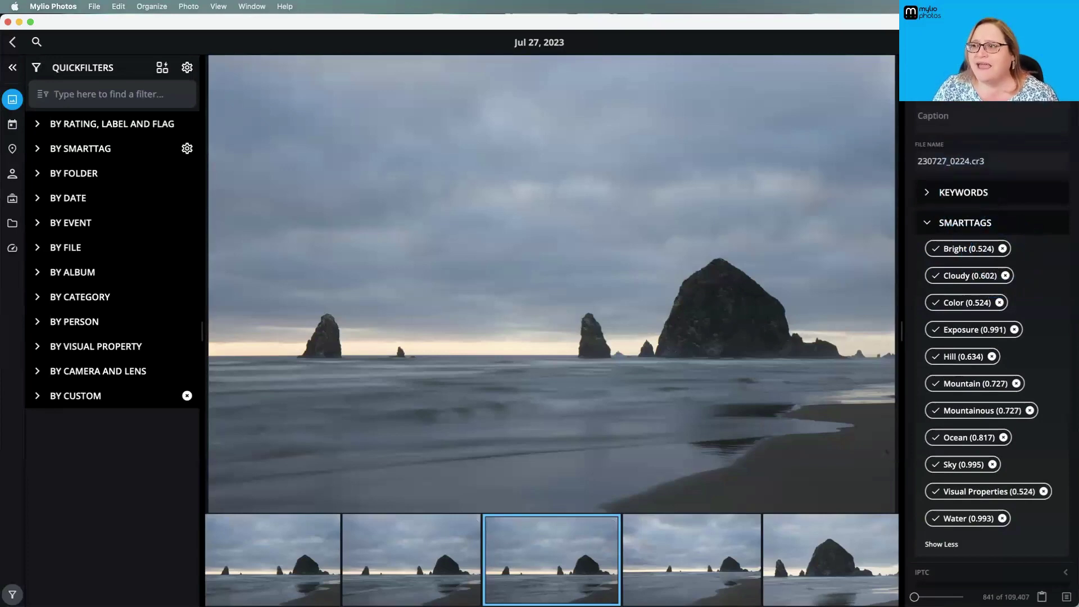
Step: In Advanced settings, read the IPTC card's creator, location, contact and copyright fields, then close Settings
{"action": "left_click", "coordinate": [1062, 42]}
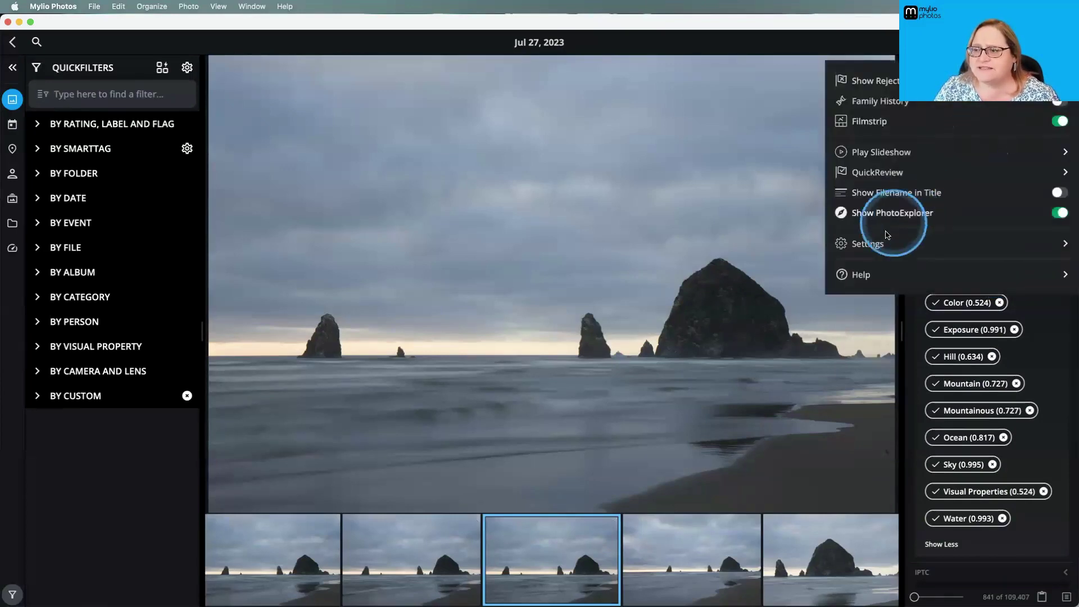
{"action": "left_click", "coordinate": [875, 246]}
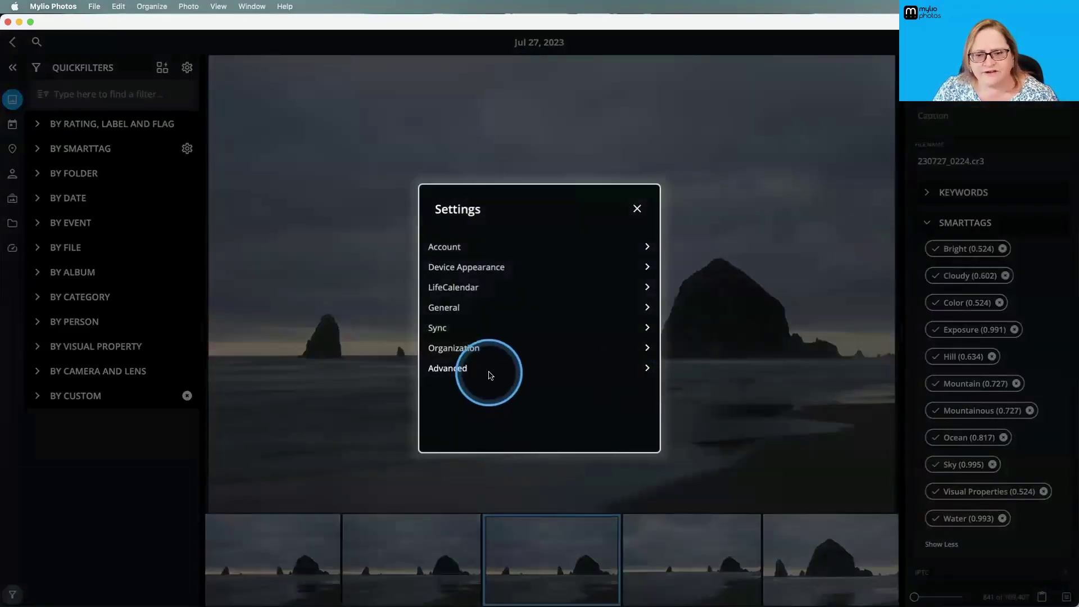
{"action": "left_click", "coordinate": [490, 370]}
{"action": "scroll", "coordinate": [490, 375], "scroll_direction": "down", "scroll_amount": 10}
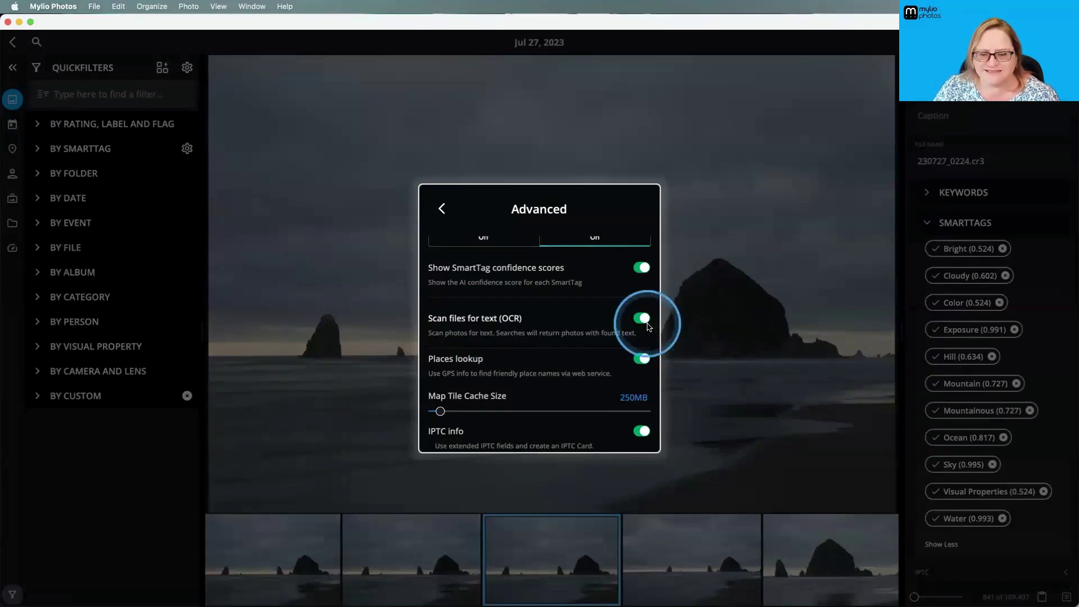
{"action": "scroll", "coordinate": [583, 325], "scroll_direction": "down", "scroll_amount": 2}
{"action": "scroll", "coordinate": [585, 326], "scroll_direction": "down", "scroll_amount": 6}
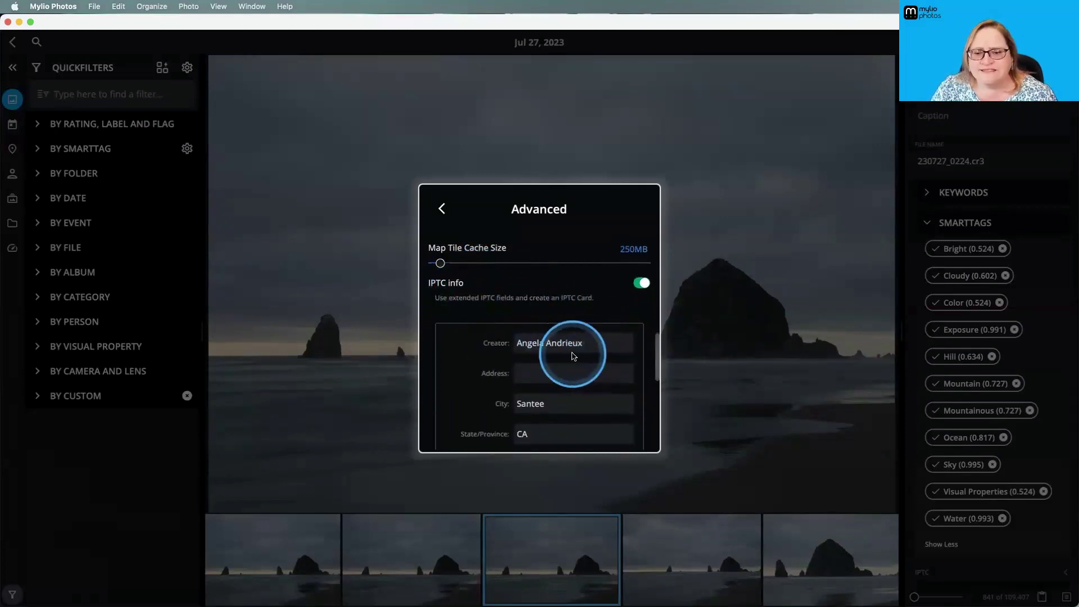
{"action": "scroll", "coordinate": [571, 351], "scroll_direction": "down", "scroll_amount": 2}
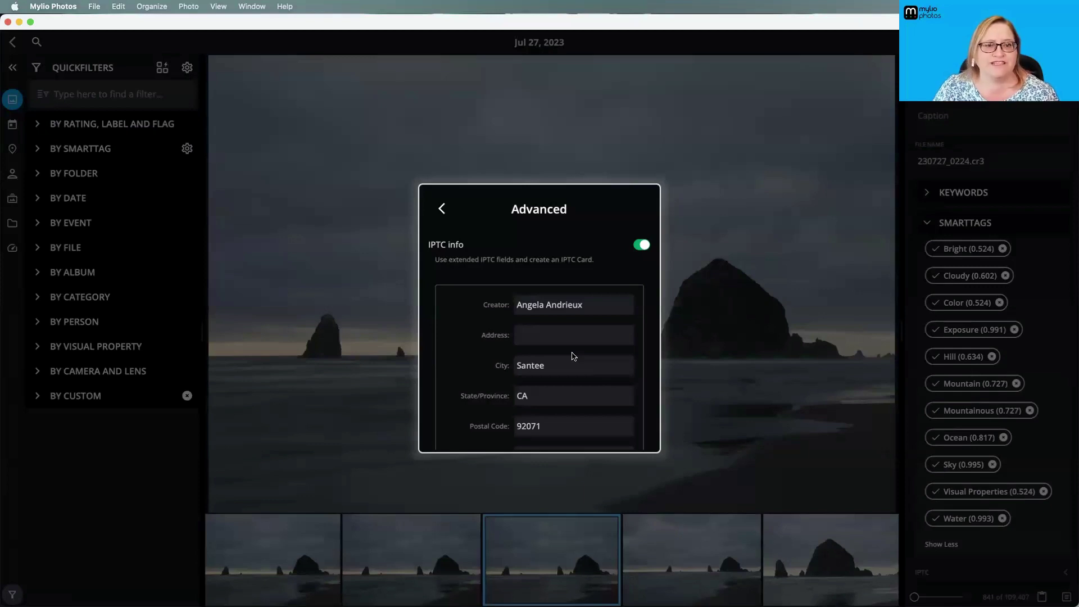
{"action": "scroll", "coordinate": [573, 356], "scroll_direction": "down", "scroll_amount": 5}
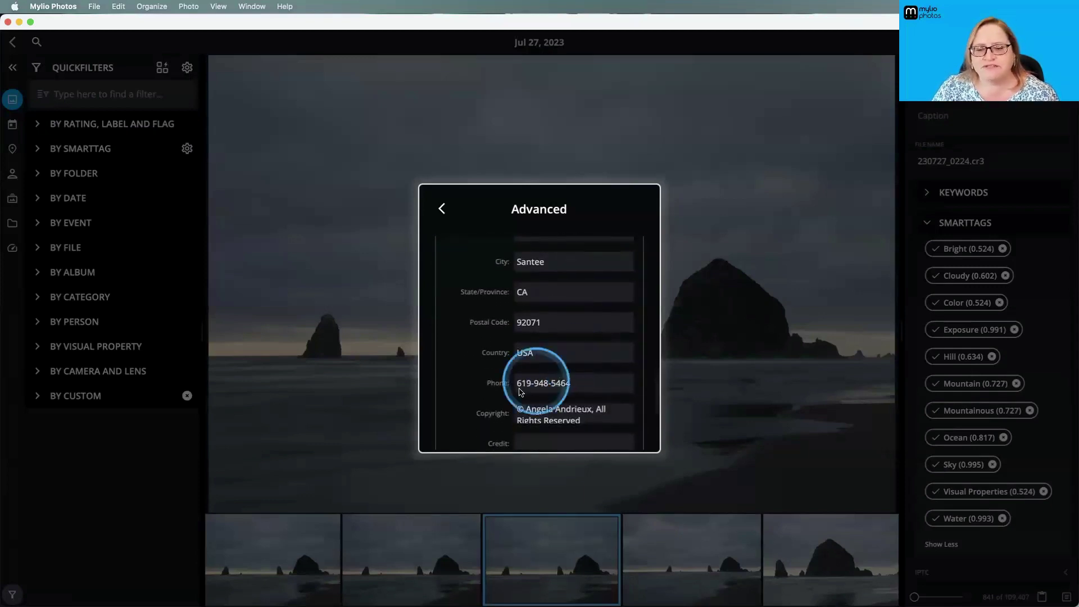
{"action": "scroll", "coordinate": [561, 412], "scroll_direction": "down", "scroll_amount": 5}
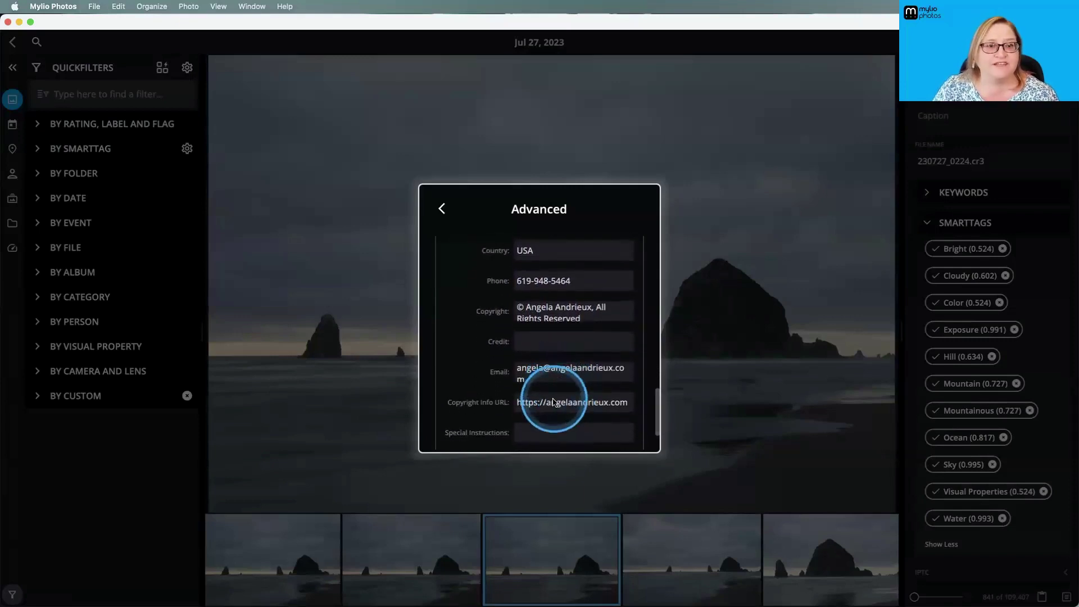
{"action": "scroll", "coordinate": [554, 401], "scroll_direction": "up", "scroll_amount": 6}
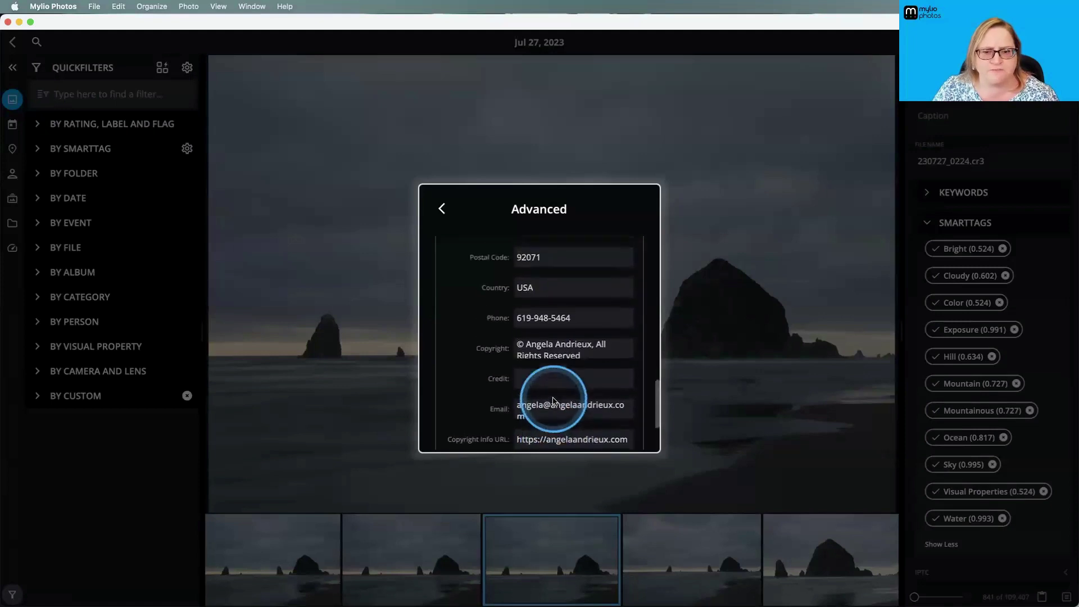
{"action": "scroll", "coordinate": [553, 401], "scroll_direction": "up", "scroll_amount": 2}
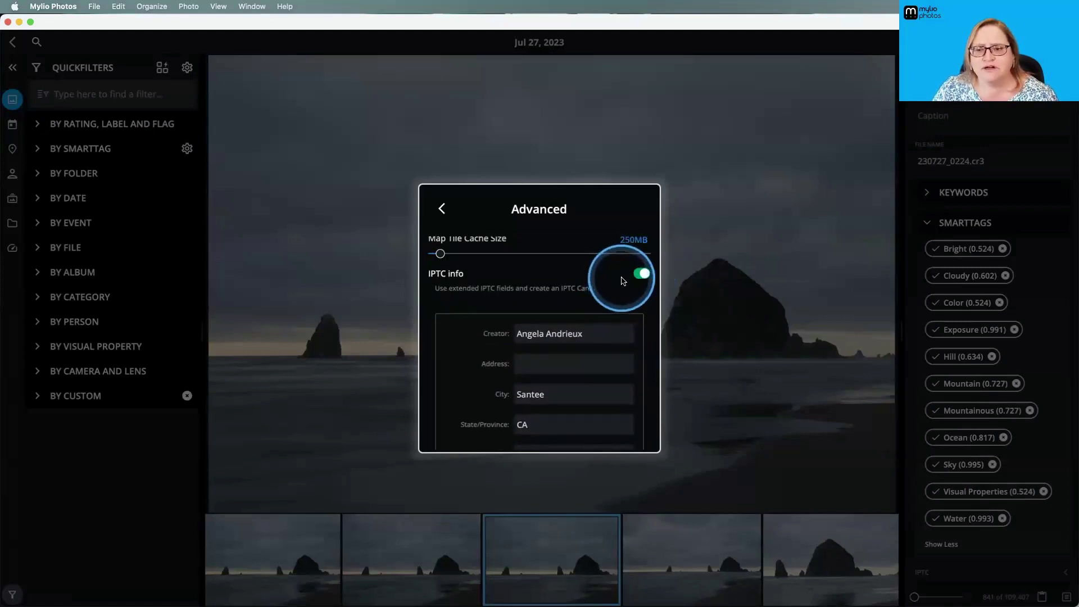
{"action": "left_click", "coordinate": [442, 209]}
{"action": "left_click", "coordinate": [638, 209]}
Step: Expand the photo's IPTC section in the info panel to show creator, location and copyright
{"action": "scroll", "coordinate": [989, 309], "scroll_direction": "down", "scroll_amount": 4}
{"action": "scroll", "coordinate": [991, 309], "scroll_direction": "down", "scroll_amount": 3}
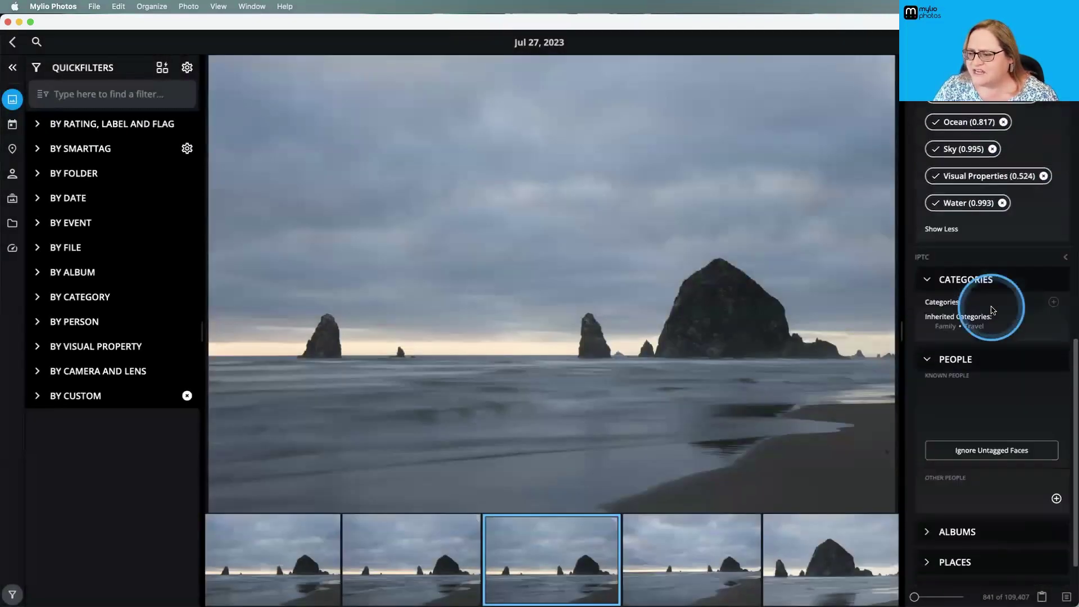
{"action": "scroll", "coordinate": [991, 309], "scroll_direction": "up", "scroll_amount": 6}
{"action": "scroll", "coordinate": [992, 309], "scroll_direction": "up", "scroll_amount": 4}
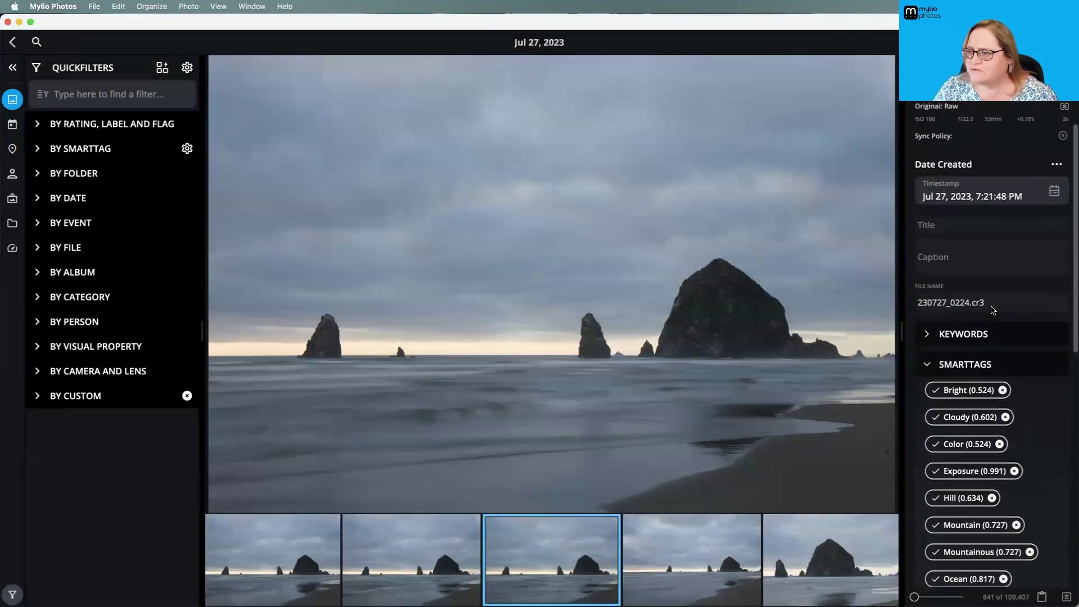
{"action": "scroll", "coordinate": [992, 310], "scroll_direction": "down", "scroll_amount": 5}
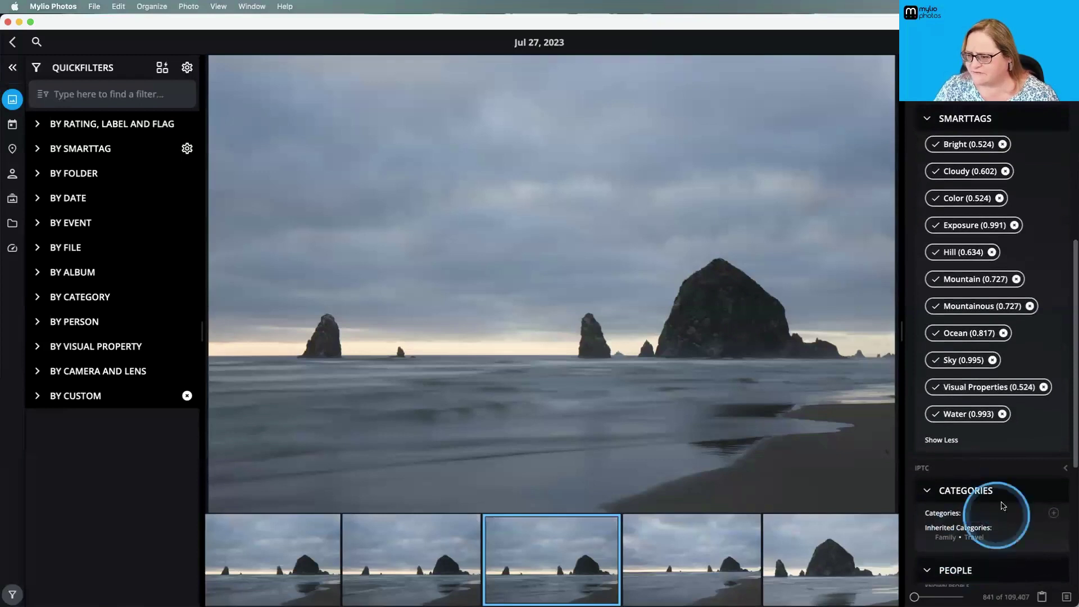
{"action": "left_click", "coordinate": [1052, 462]}
{"action": "scroll", "coordinate": [1045, 455], "scroll_direction": "down", "scroll_amount": 4}
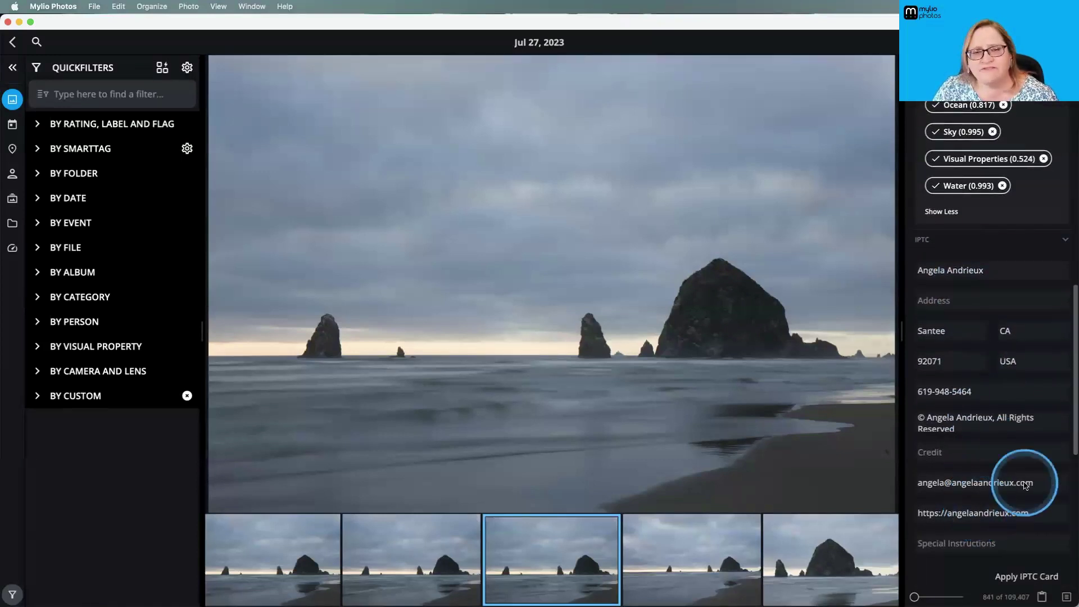
{"action": "scroll", "coordinate": [1010, 483], "scroll_direction": "down", "scroll_amount": 1}
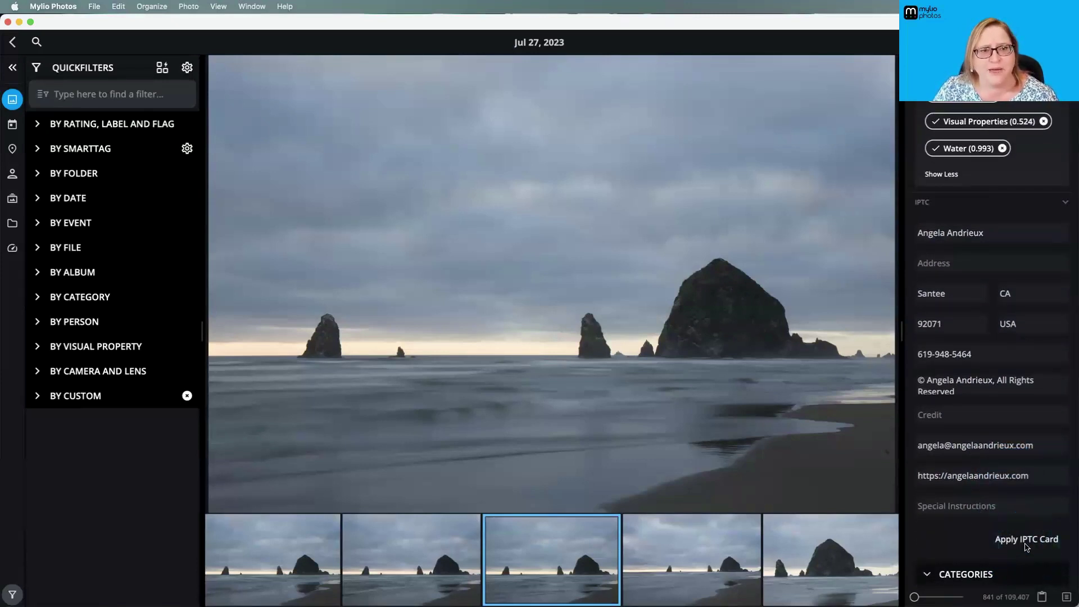
Step: Apply the IPTC card to the photo and bring up the view options menu
{"action": "left_click", "coordinate": [1026, 544]}
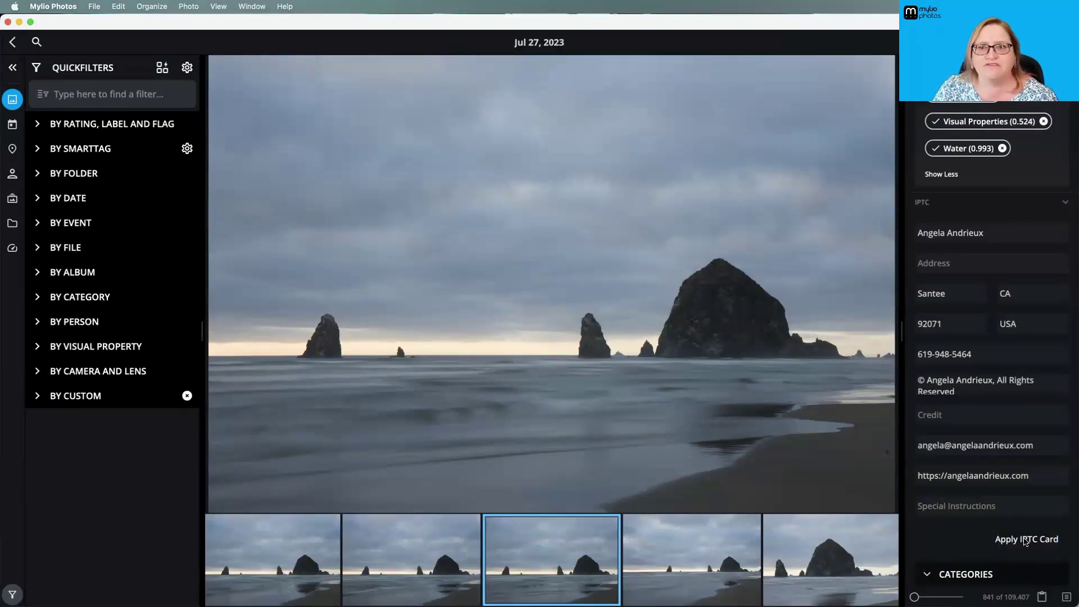
{"action": "left_click", "coordinate": [1024, 543]}
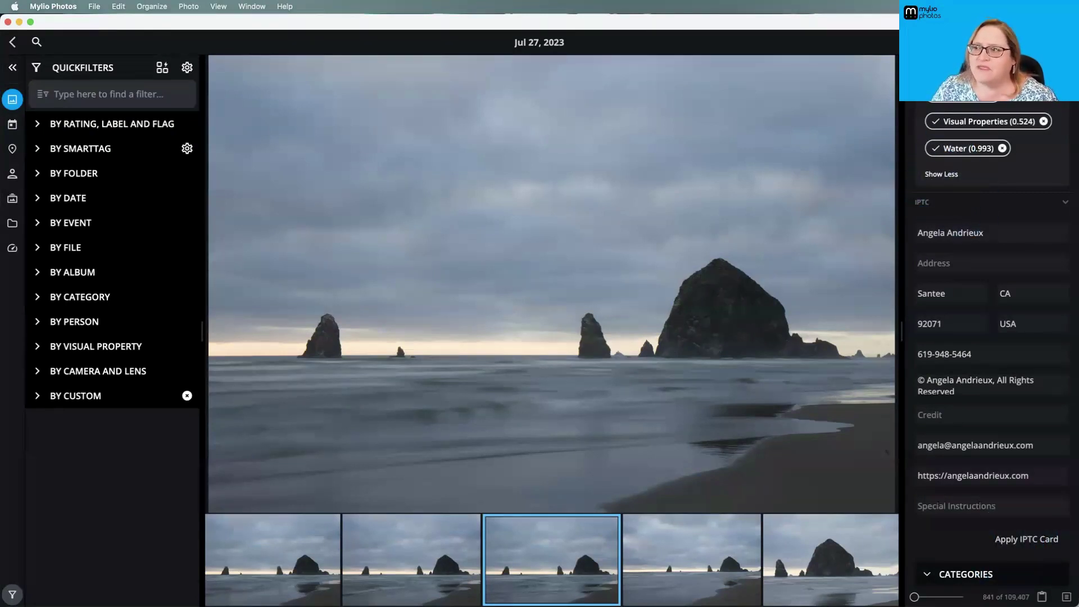
{"action": "left_click", "coordinate": [1059, 43]}
Step: Check that Enable Mylio InBox OS Integration is on in Advanced settings, then switch to Finder
{"action": "left_click", "coordinate": [897, 243]}
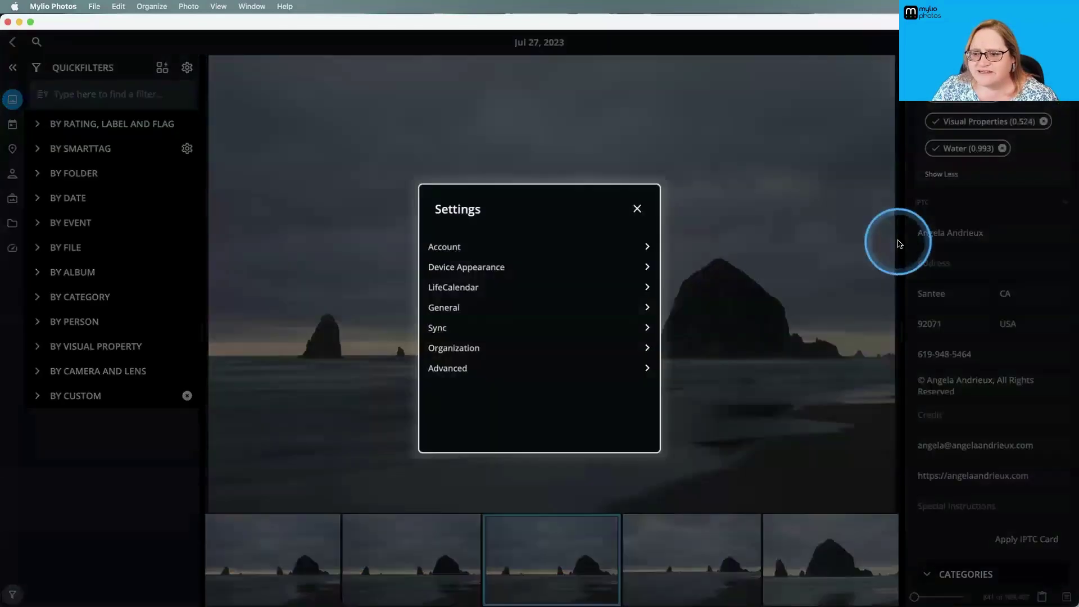
{"action": "left_click", "coordinate": [559, 368]}
{"action": "scroll", "coordinate": [559, 337], "scroll_direction": "down", "scroll_amount": 3}
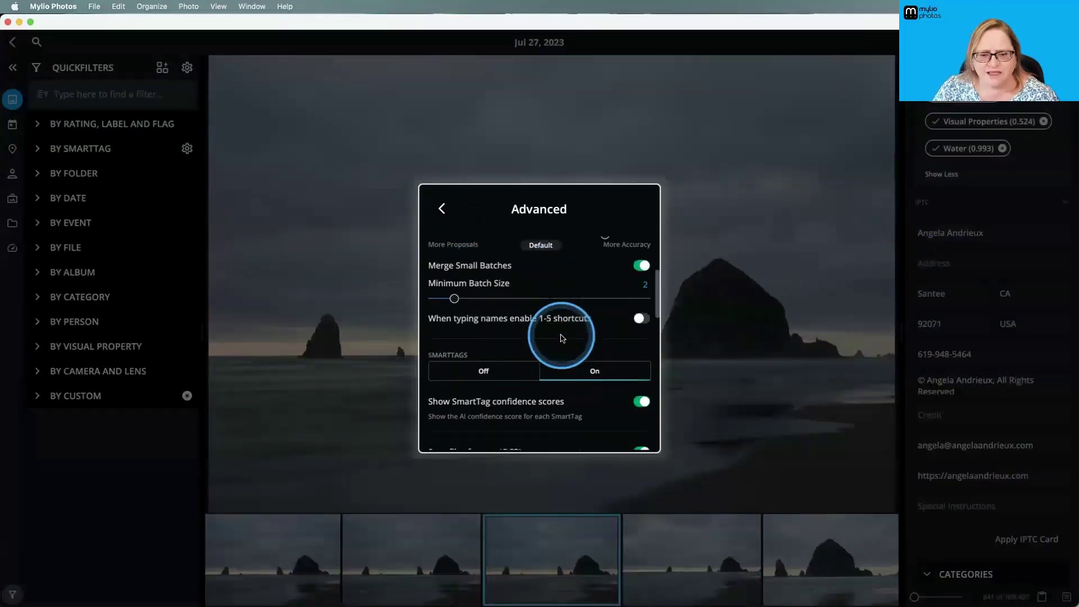
{"action": "scroll", "coordinate": [562, 337], "scroll_direction": "down", "scroll_amount": 5}
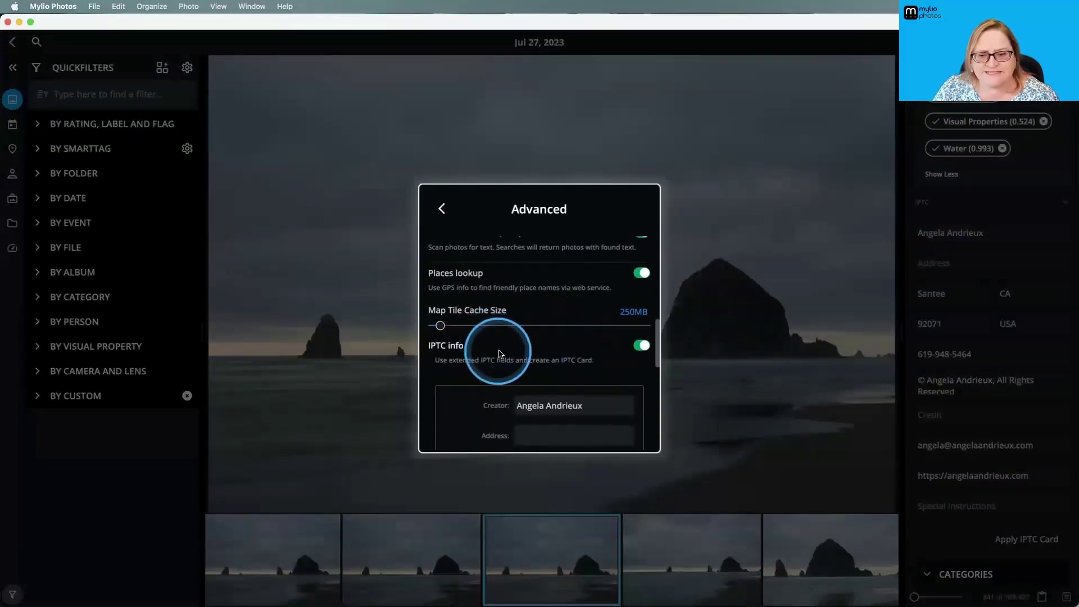
{"action": "scroll", "coordinate": [501, 351], "scroll_direction": "down", "scroll_amount": 8}
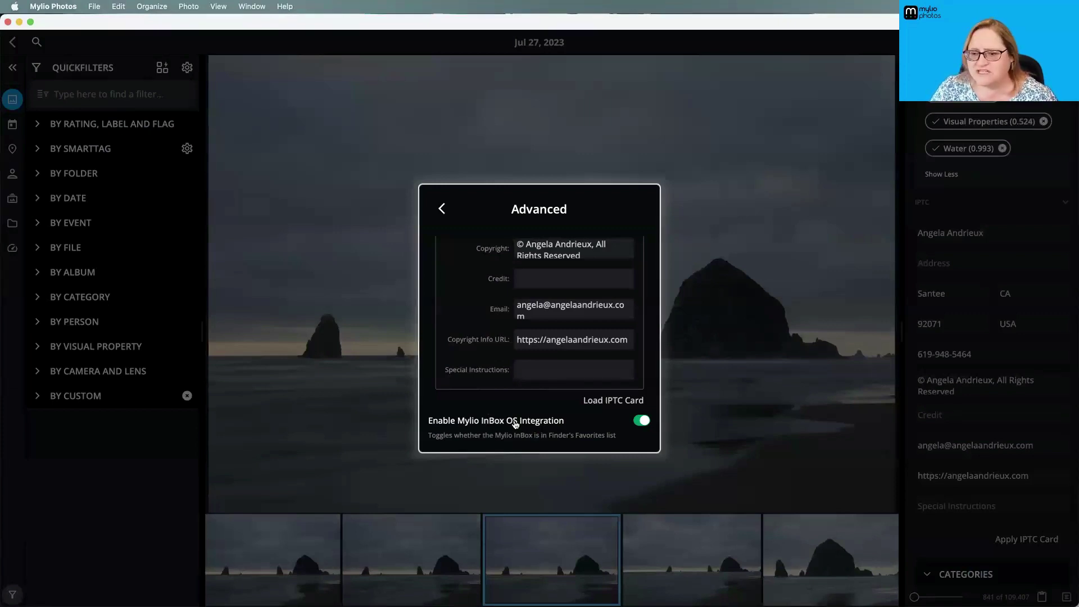
{"action": "key", "text": "super+Tab"}
Step: Bring Finder forward, close the extra windows and reposition the Desktop window
{"action": "left_click", "coordinate": [712, 332]}
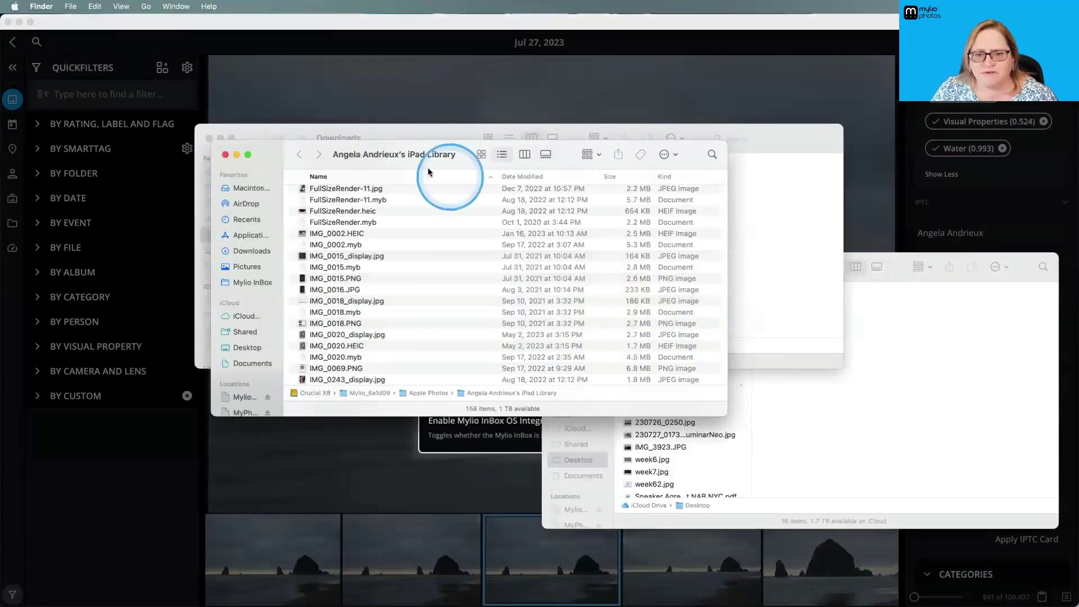
{"action": "left_click", "coordinate": [224, 156]}
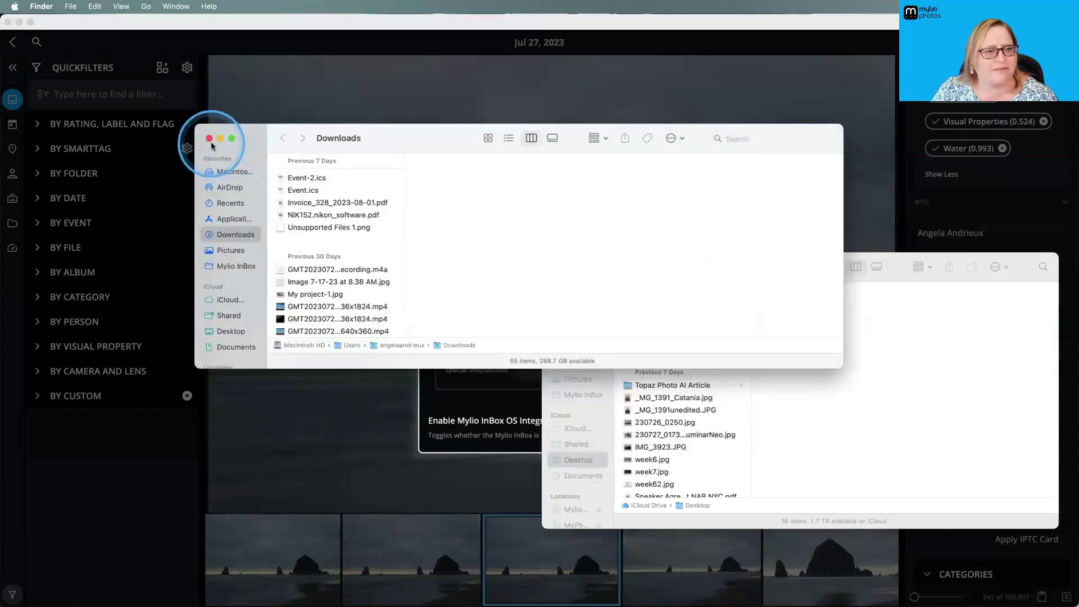
{"action": "left_click", "coordinate": [209, 138]}
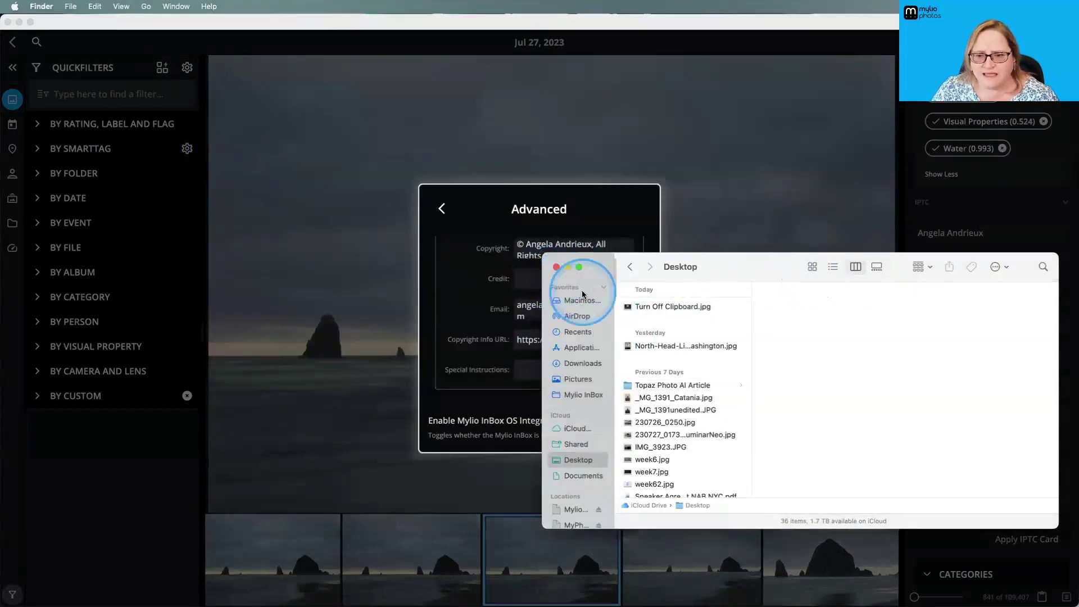
{"action": "left_click_drag", "start_coordinate": [766, 270], "coordinate": [652, 218]}
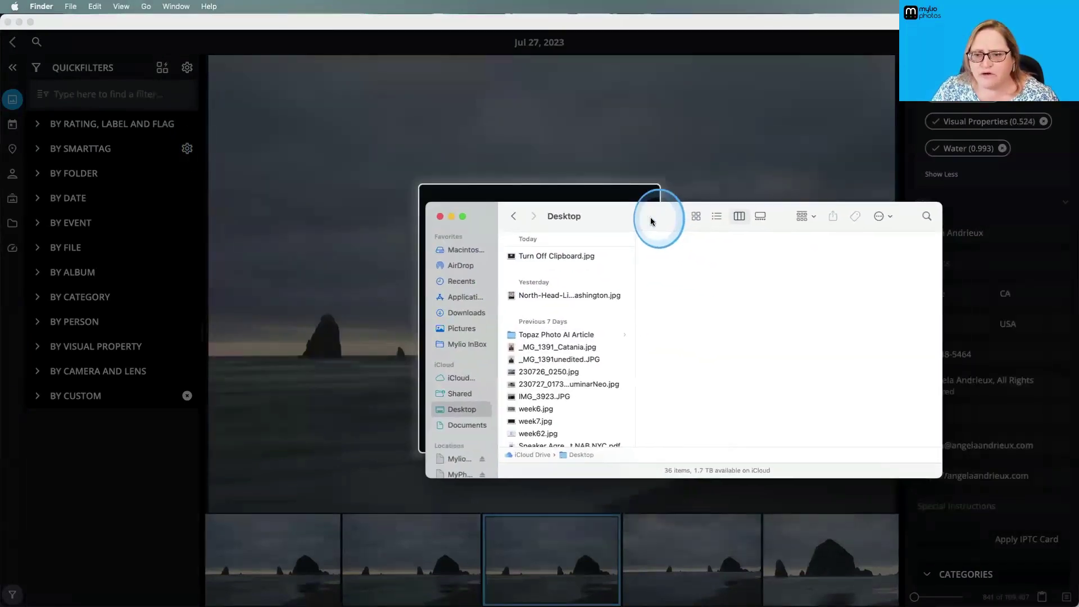
Step: Drag North-Head-Lighthouse-Washington.jpg from the Desktop onto Mylio InBox
{"action": "left_click", "coordinate": [460, 344]}
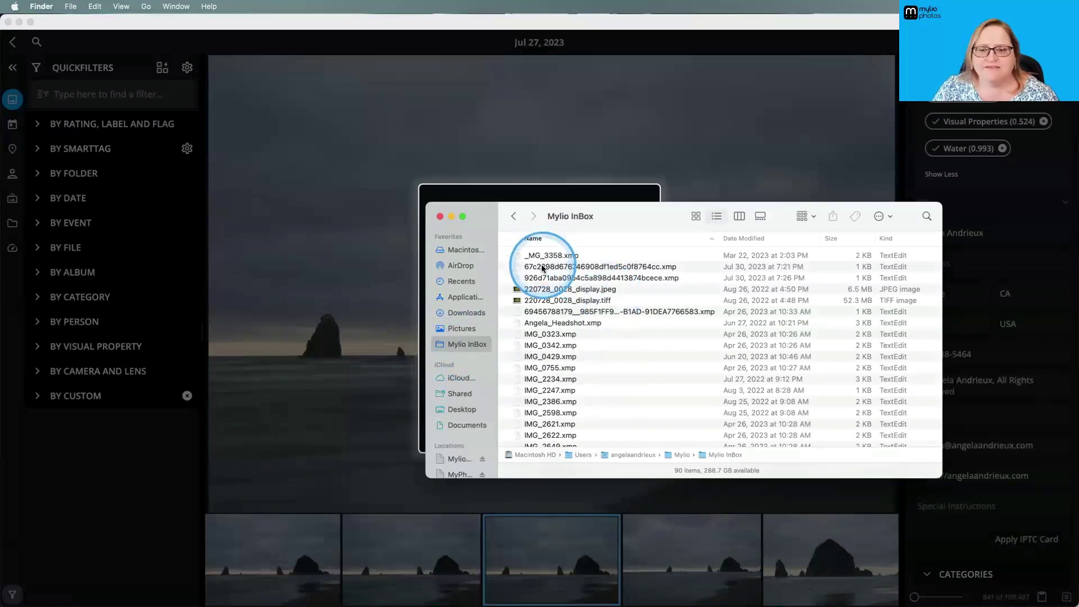
{"action": "scroll", "coordinate": [562, 315], "scroll_direction": "down", "scroll_amount": 5}
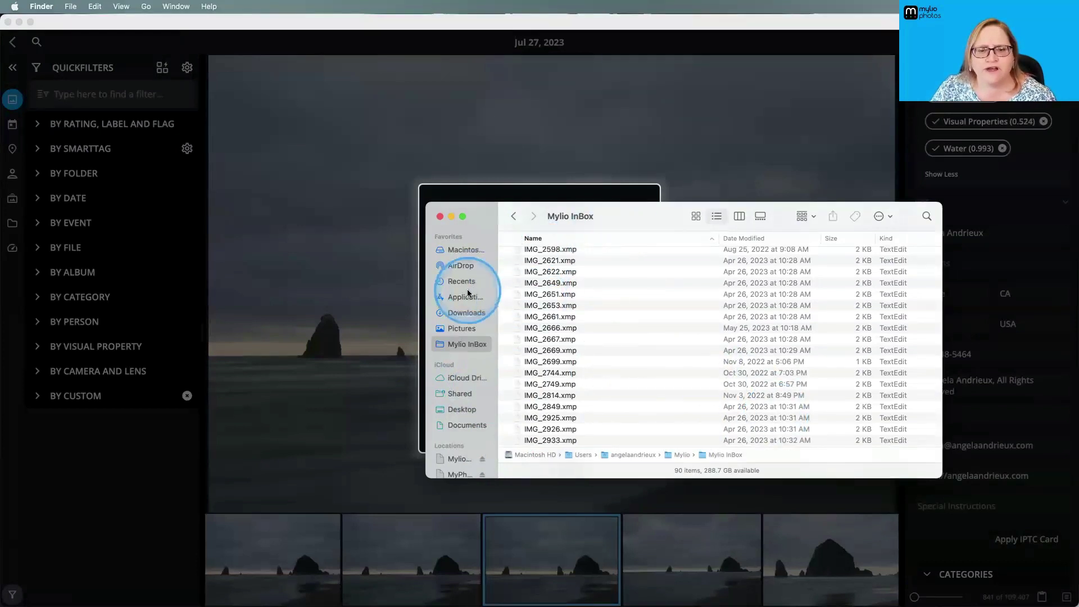
{"action": "left_click", "coordinate": [460, 409]}
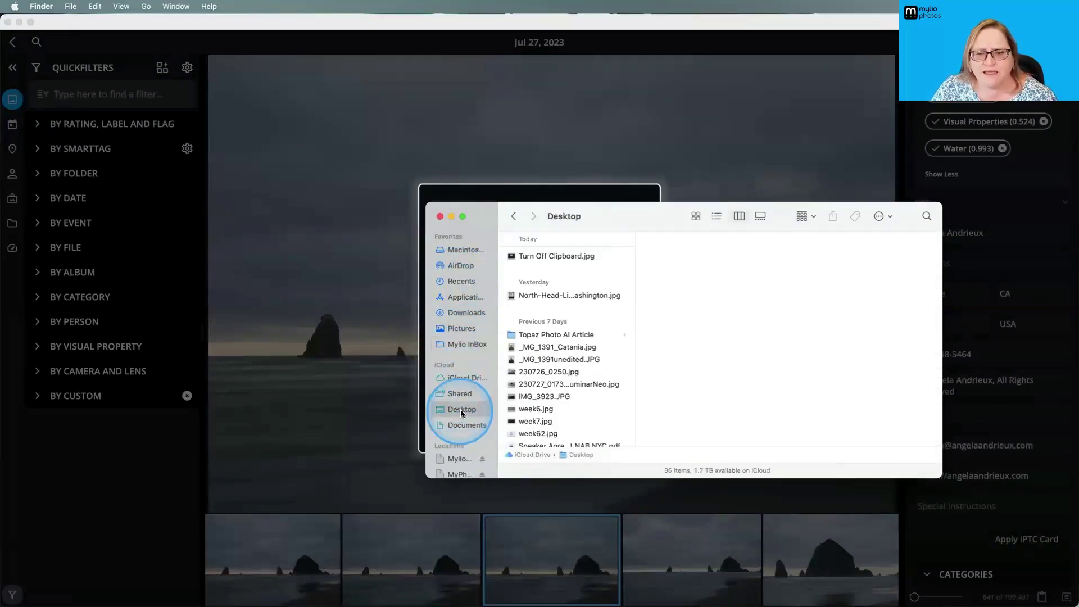
{"action": "left_click", "coordinate": [553, 295]}
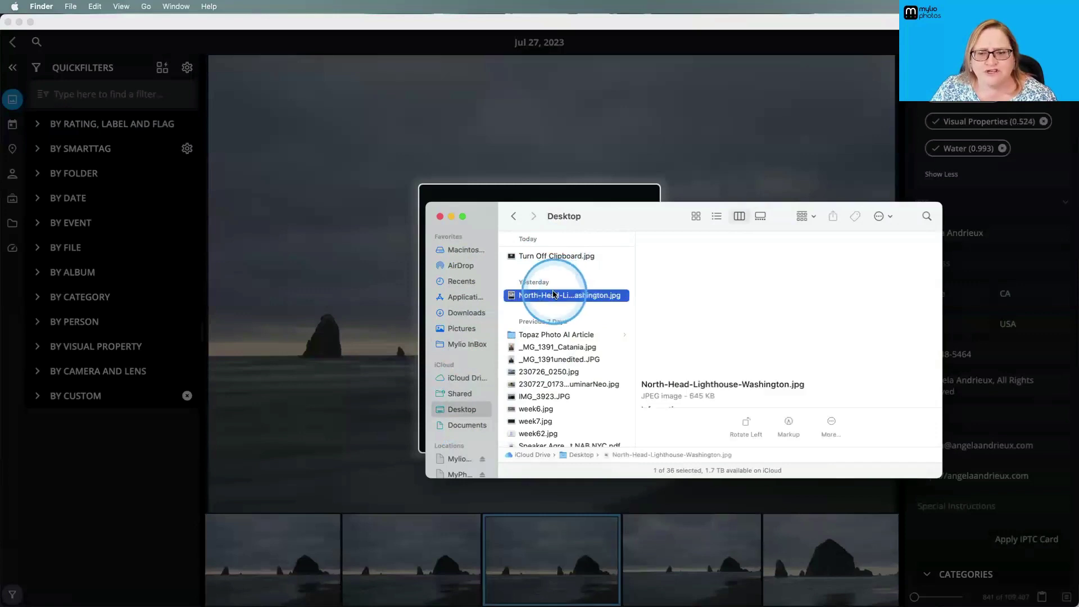
{"action": "left_click_drag", "start_coordinate": [553, 294], "coordinate": [621, 167]}
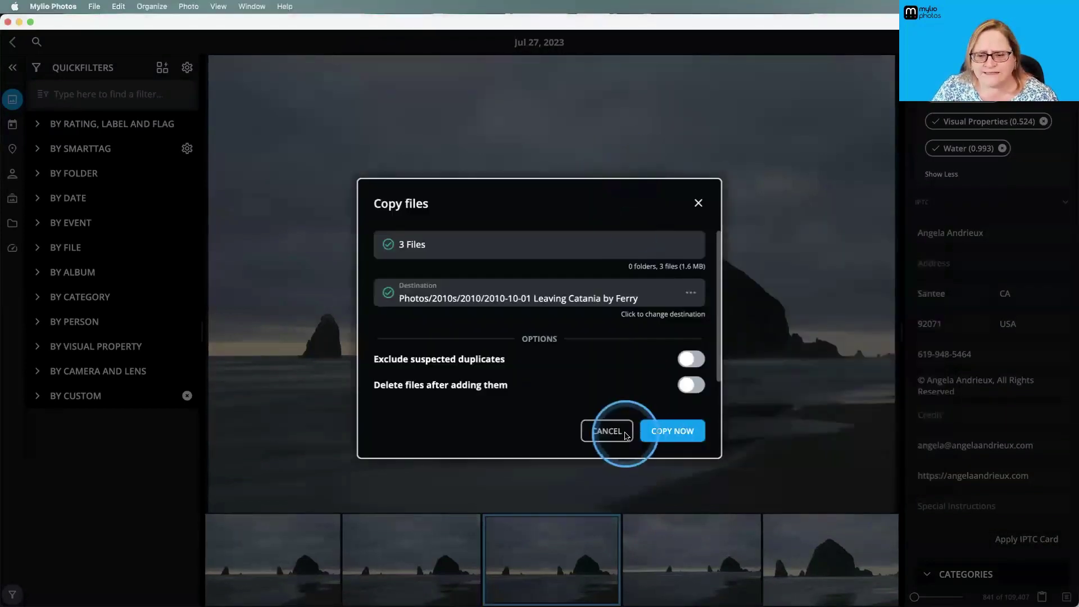
Step: Cancel the Copy files dialog and close Settings to return to the sea-stack photo
{"action": "left_click", "coordinate": [607, 431]}
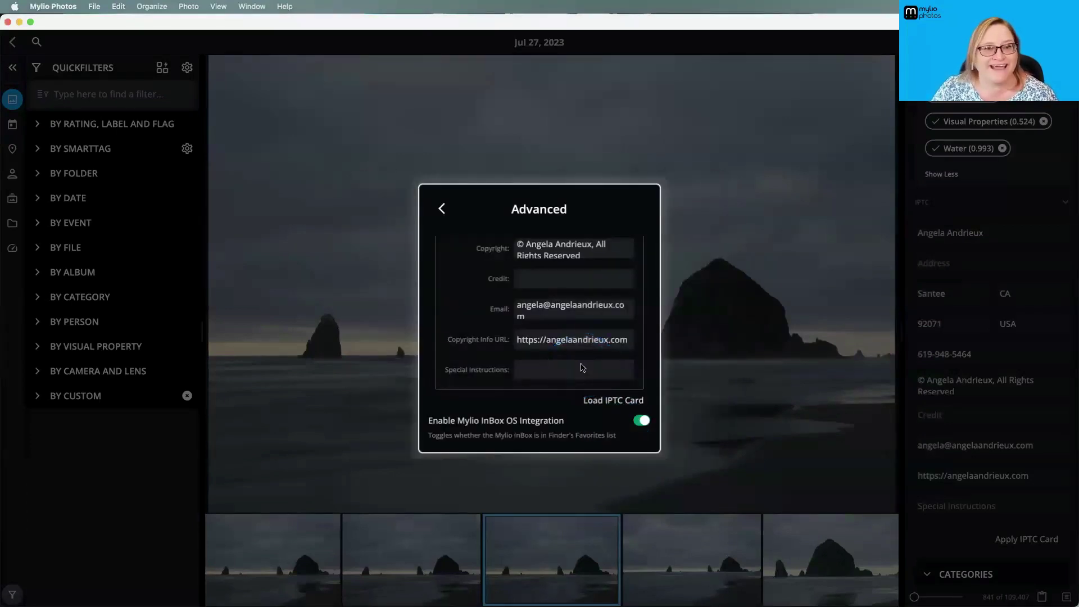
{"action": "left_click", "coordinate": [640, 421]}
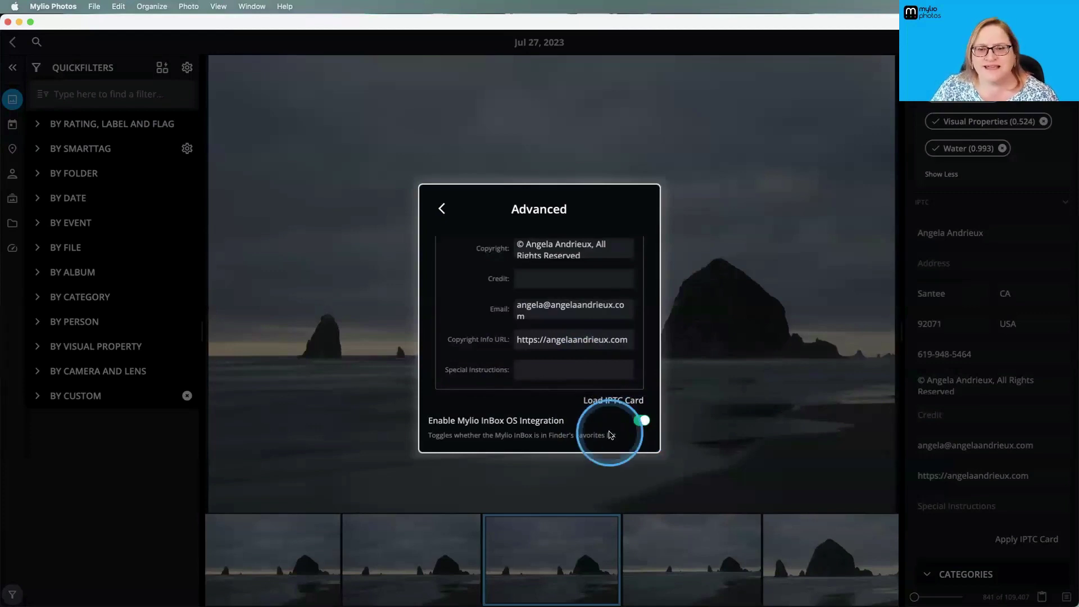
{"action": "left_click", "coordinate": [443, 210]}
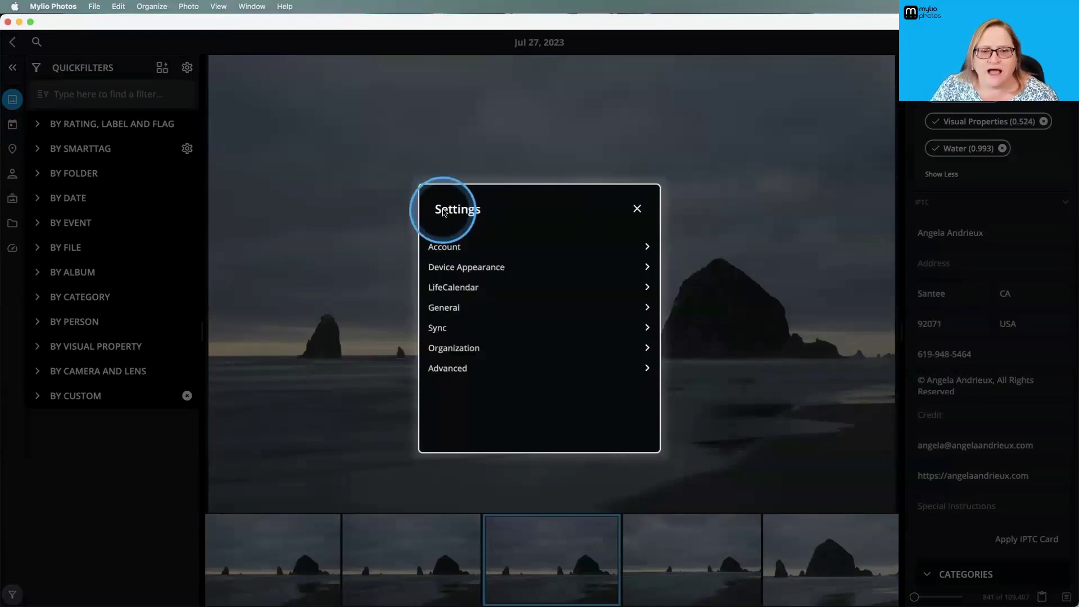
{"action": "left_click", "coordinate": [638, 208]}
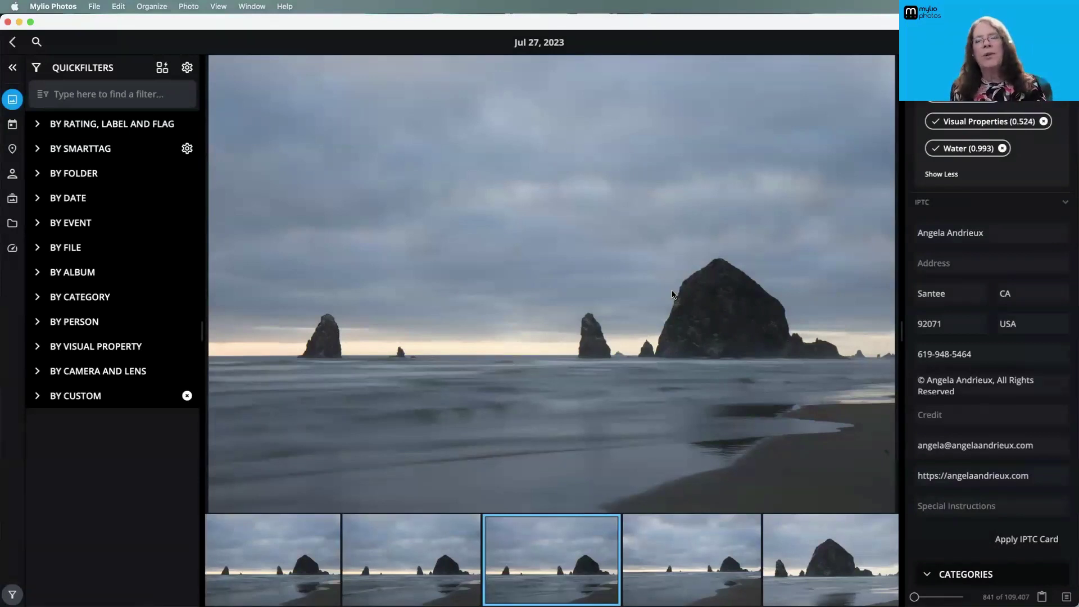
{"action": "left_click", "coordinate": [660, 303]}
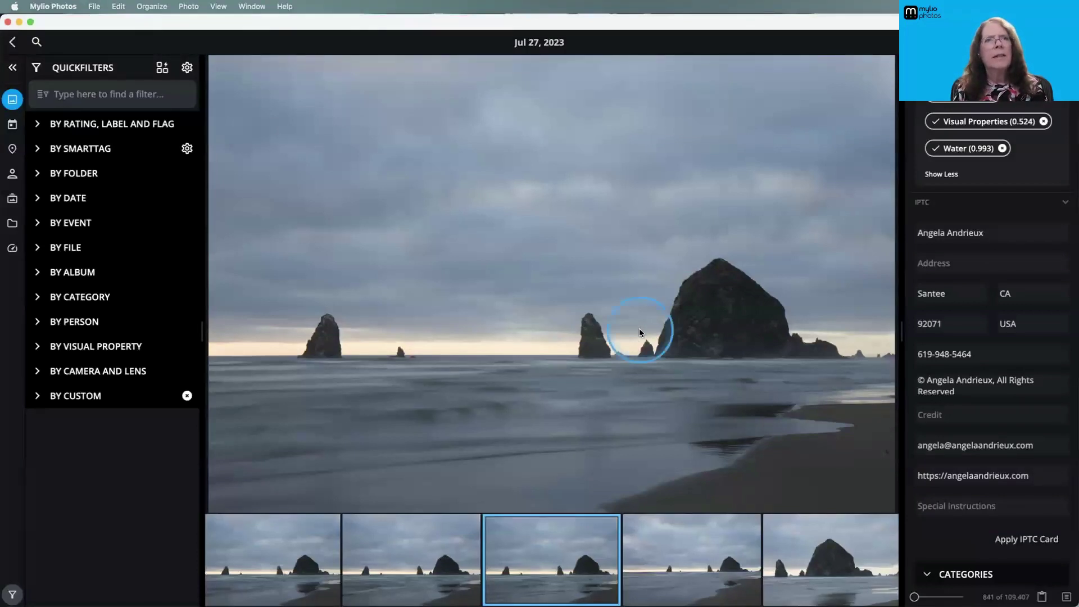
{"action": "left_click", "coordinate": [639, 328]}
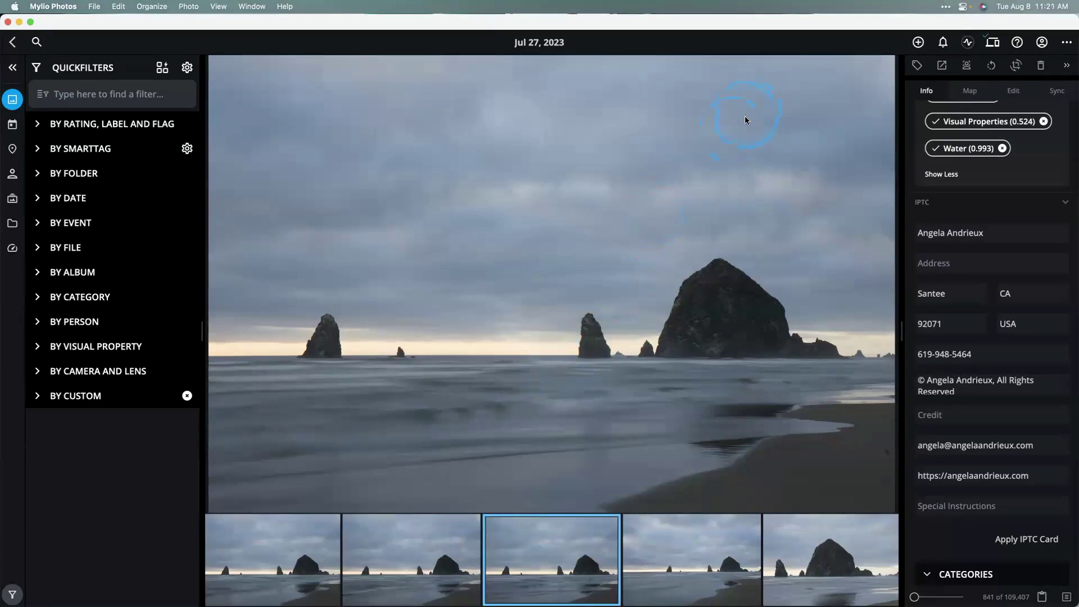
Step: Check the Advanced settings' IPTC fields and the enabled Mylio InBox OS Integration, then go back to Settings
{"action": "left_click", "coordinate": [1066, 42]}
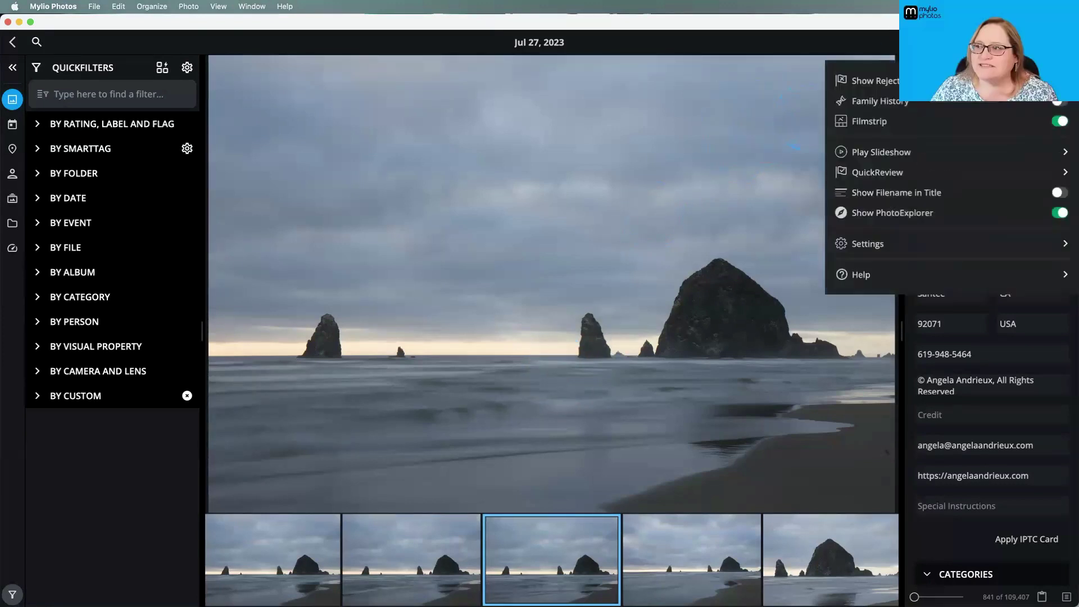
{"action": "left_click", "coordinate": [857, 245]}
{"action": "left_click", "coordinate": [456, 370]}
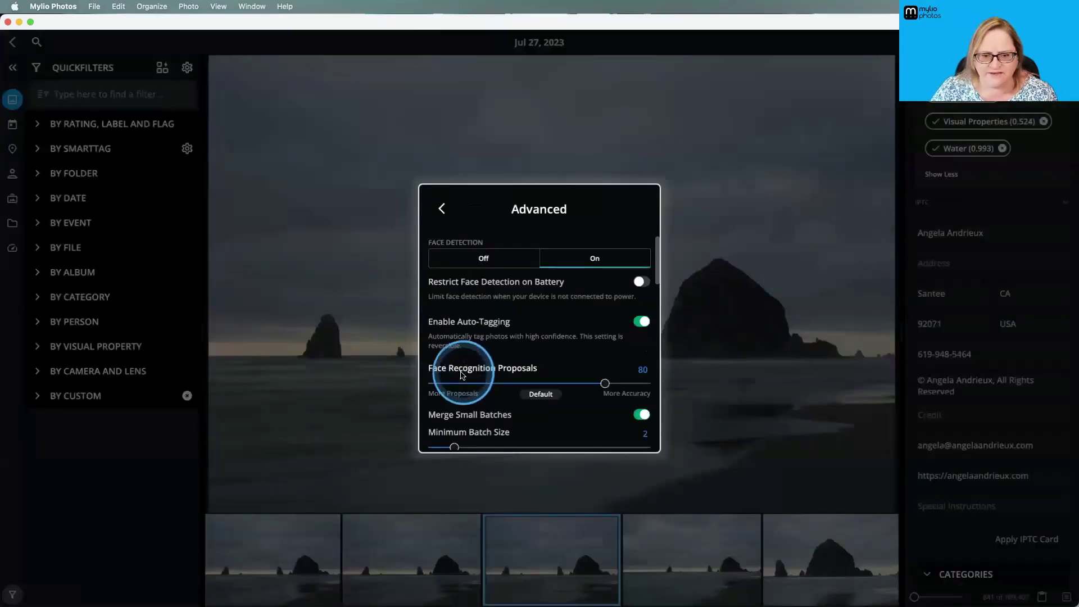
{"action": "scroll", "coordinate": [461, 375], "scroll_direction": "down", "scroll_amount": 15}
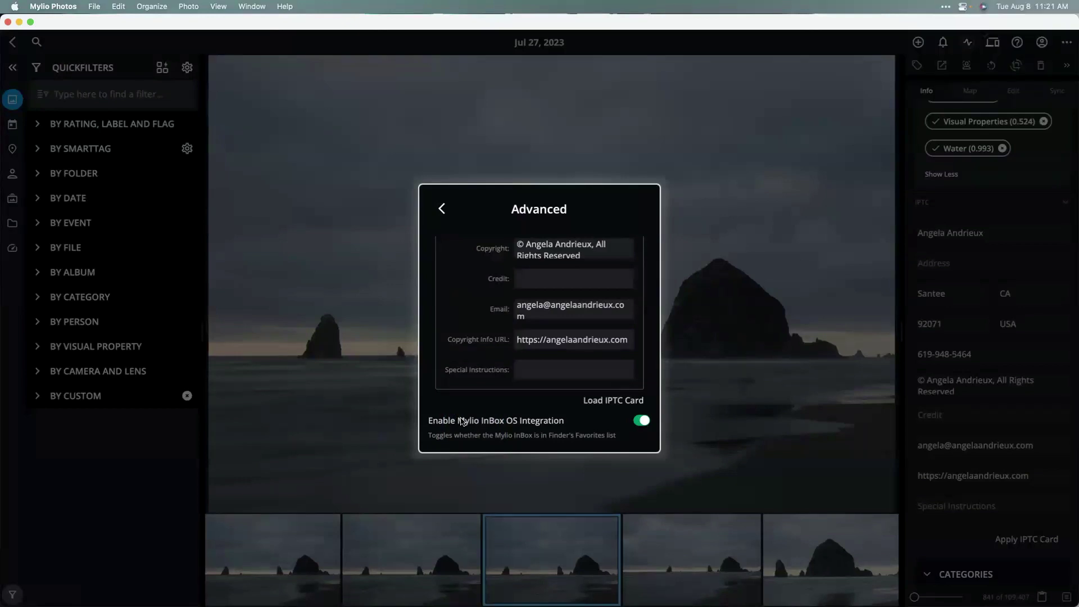
{"action": "left_click", "coordinate": [442, 209]}
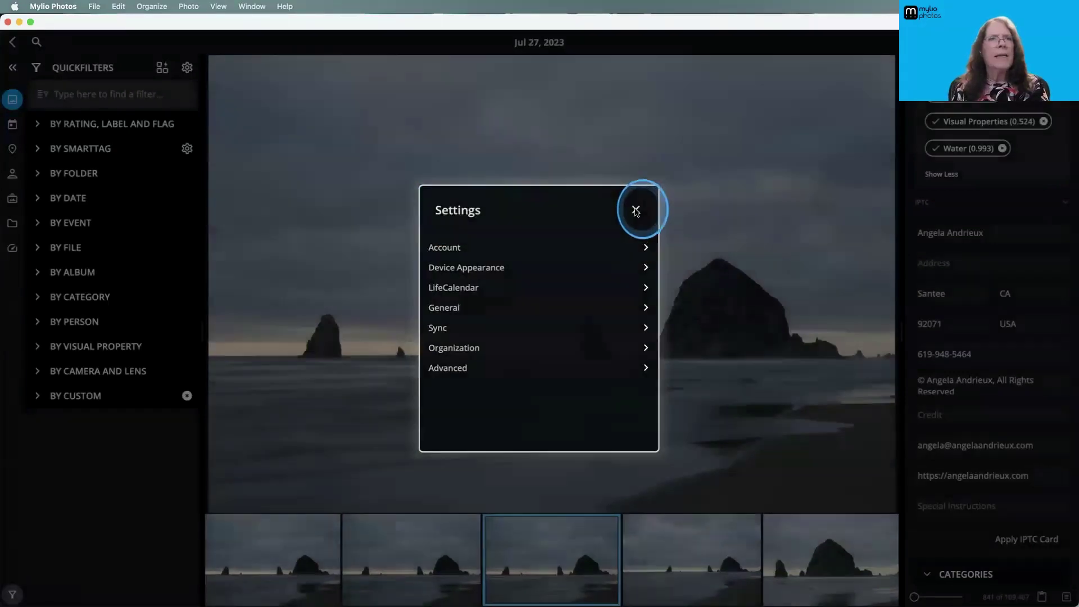
Step: Close the Settings dialog to reveal the Jul 27, 2023 sea-stack photo
{"action": "left_click", "coordinate": [636, 209]}
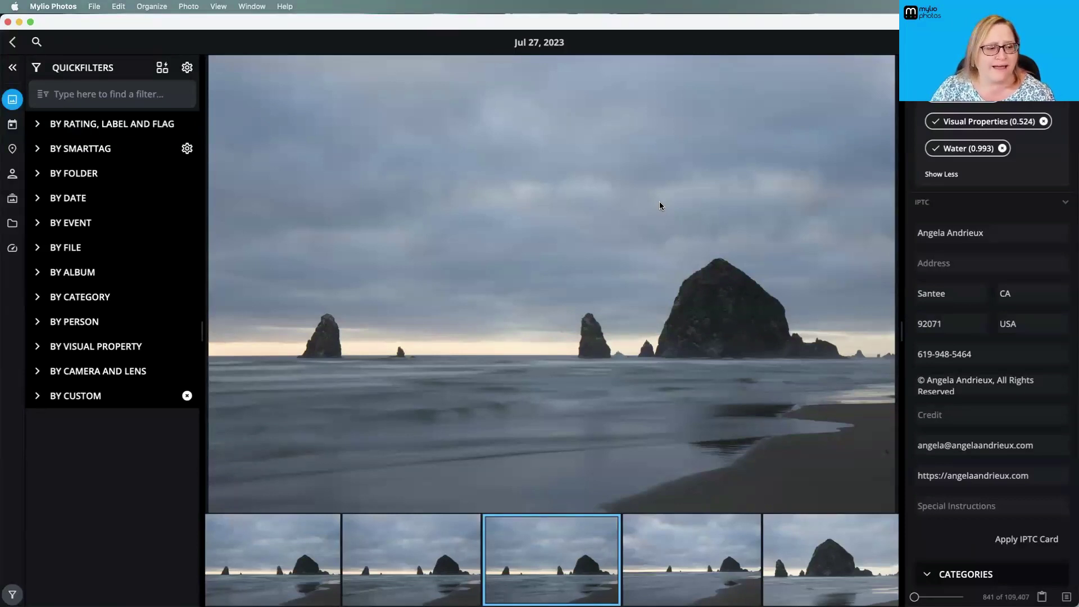
Step: Open the Mylio InBox tile from the Folders view and scroll through its 99-item grid
{"action": "left_click", "coordinate": [14, 225]}
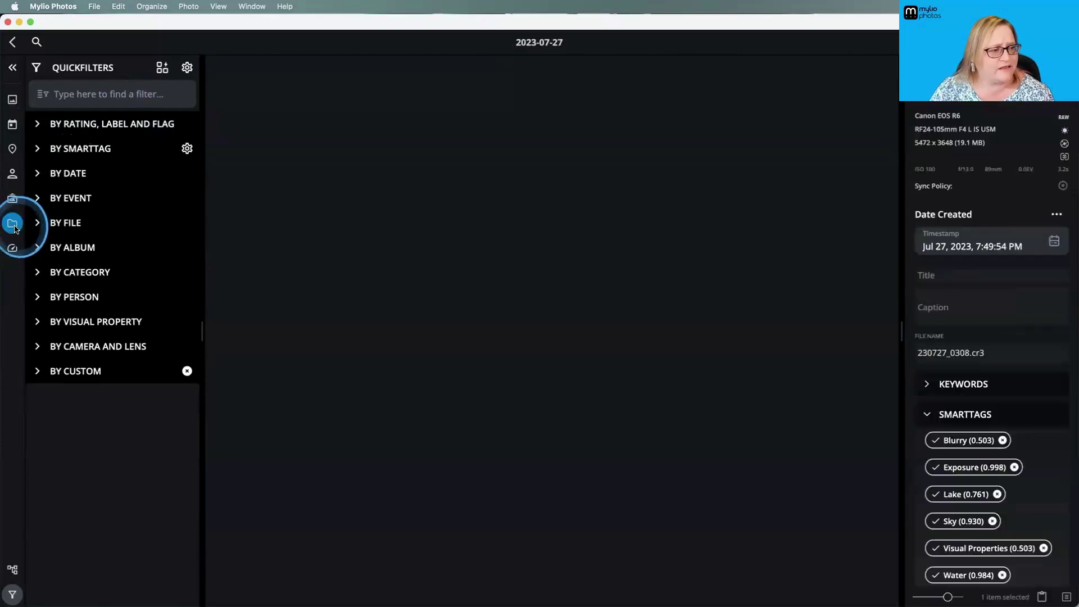
{"action": "left_click", "coordinate": [504, 228]}
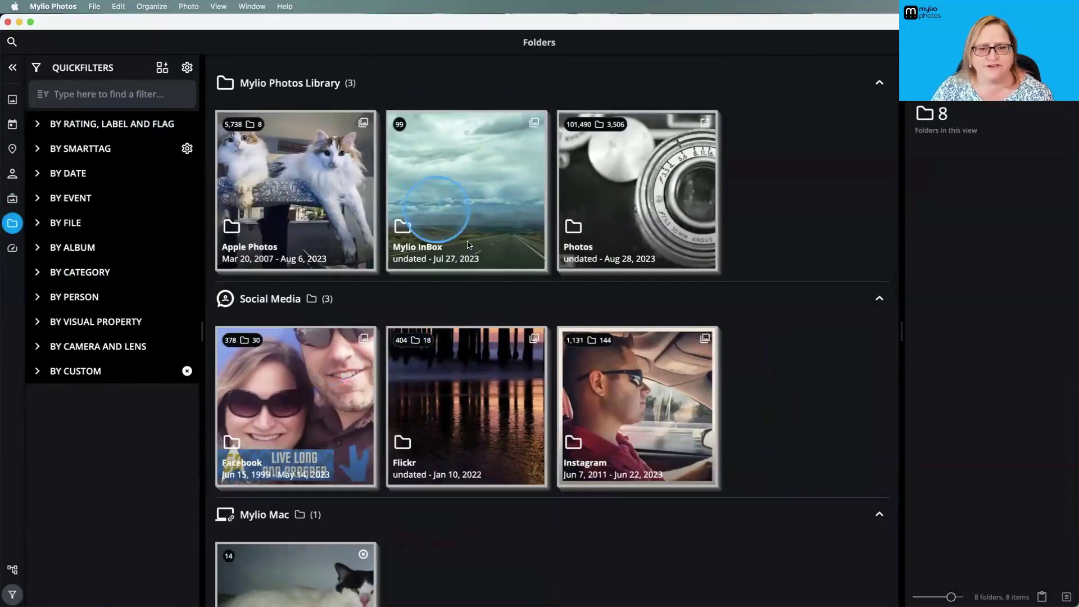
{"action": "double_click", "coordinate": [504, 227]}
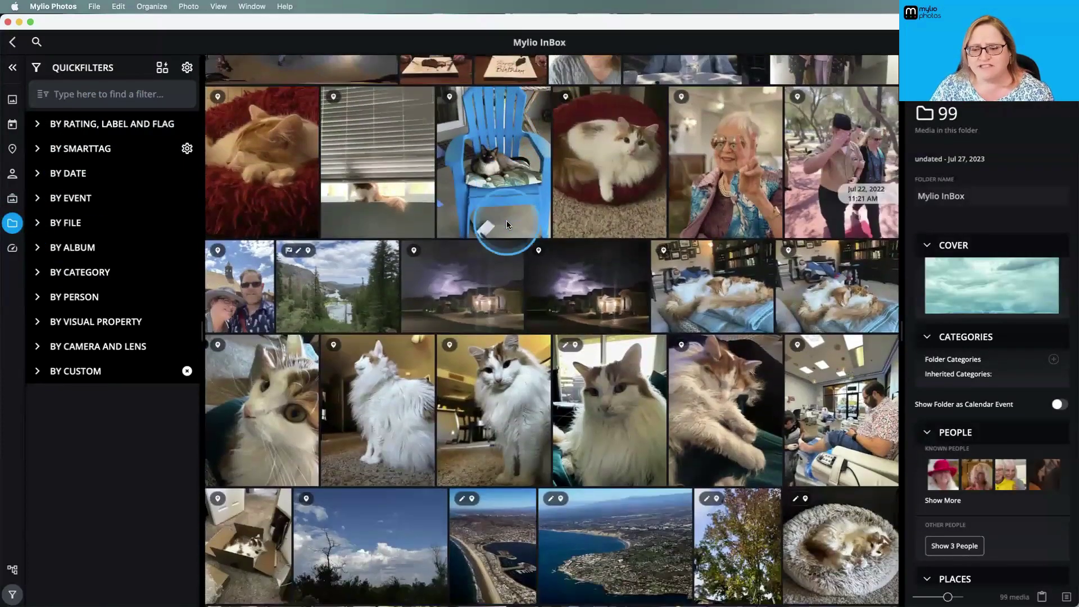
{"action": "scroll", "coordinate": [507, 224], "scroll_direction": "down", "scroll_amount": 5}
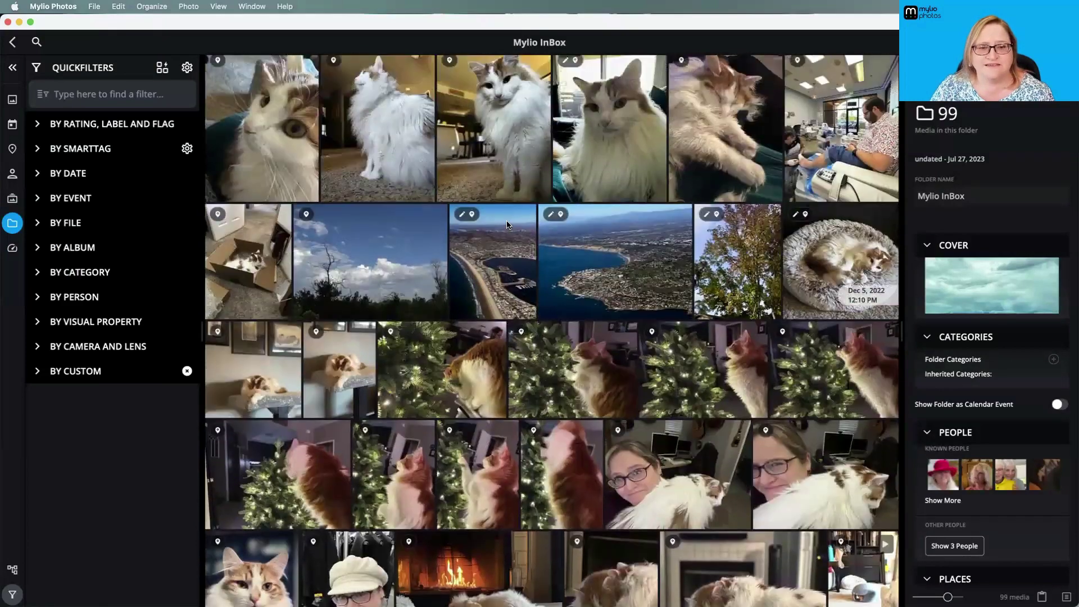
{"action": "scroll", "coordinate": [507, 225], "scroll_direction": "down", "scroll_amount": 10}
{"action": "scroll", "coordinate": [507, 225], "scroll_direction": "up", "scroll_amount": 3}
{"action": "scroll", "coordinate": [507, 225], "scroll_direction": "down", "scroll_amount": 1}
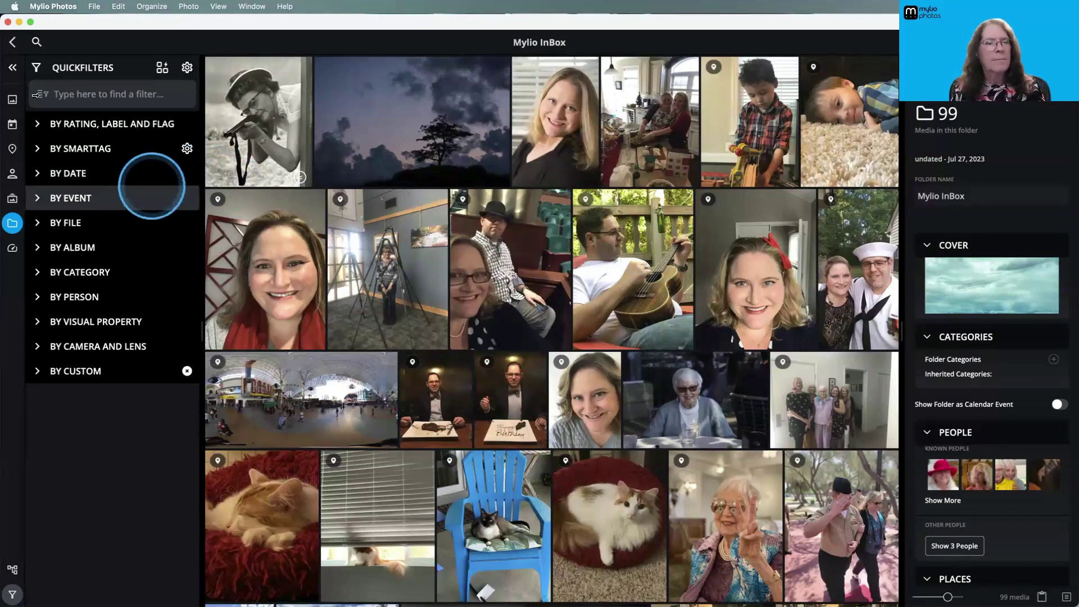
Step: Return to the photo viewer showing the sea-stack shot 230727_0224.cr3
{"action": "left_click", "coordinate": [10, 101]}
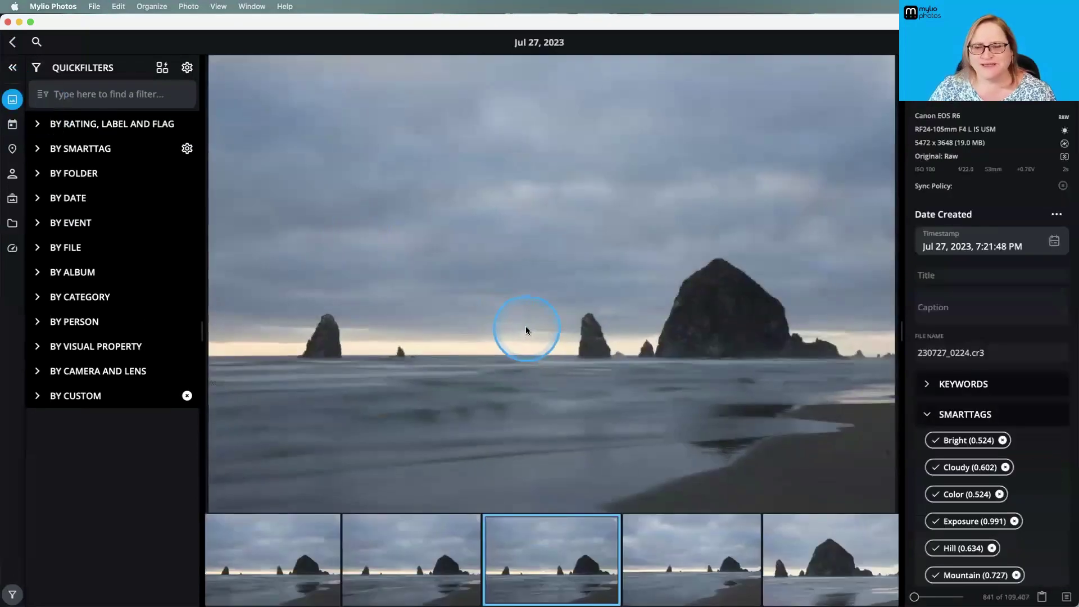